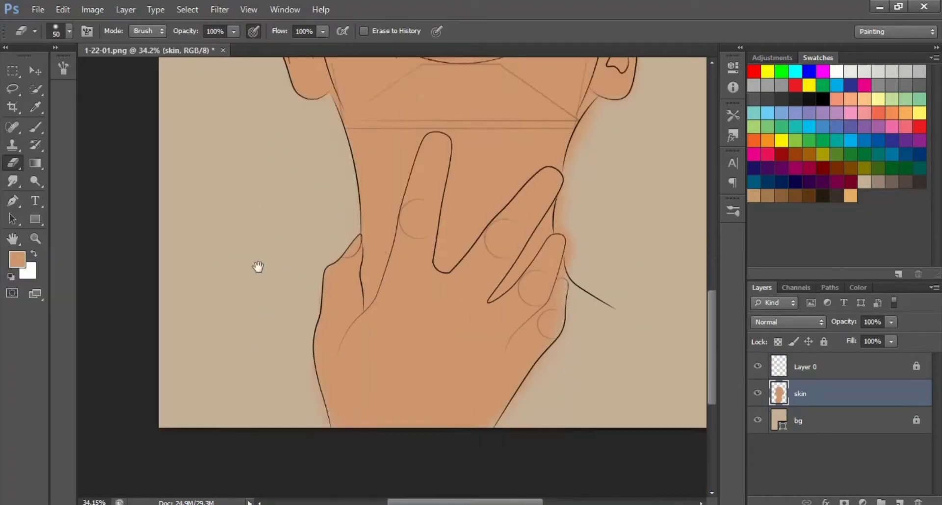
Pan across the neck and hand to start shading on the Multiply shadow layer
left_click_drag(258, 266, 123, 308)
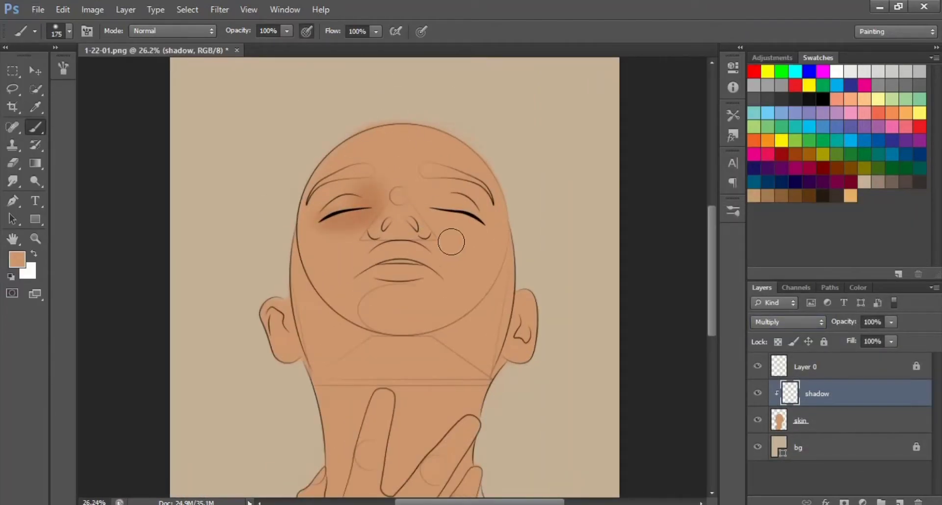
Darken the nostril shading and paint shadow along the right jaw, cheek and neck
left_click_drag(398, 231, 417, 224)
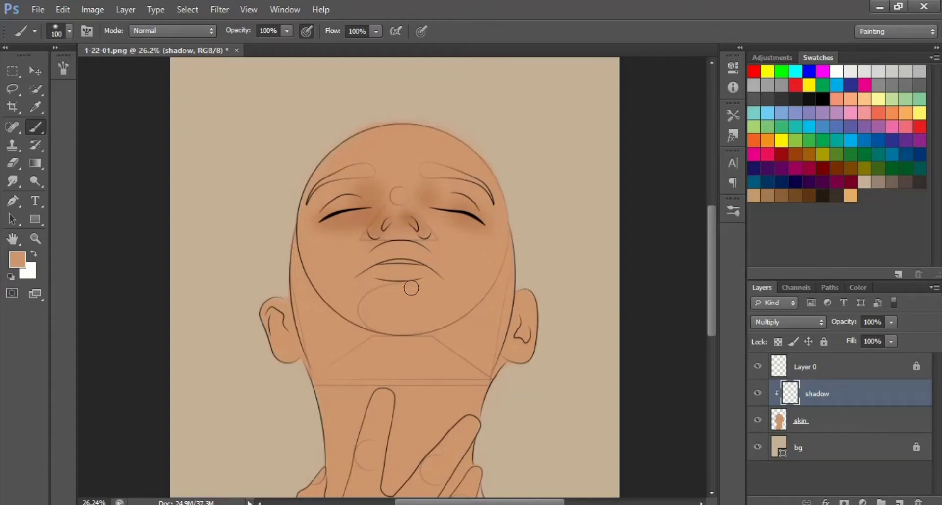
key("bracketright")
key("bracketright")
key("bracketright")
left_click_drag(505, 262, 462, 320)
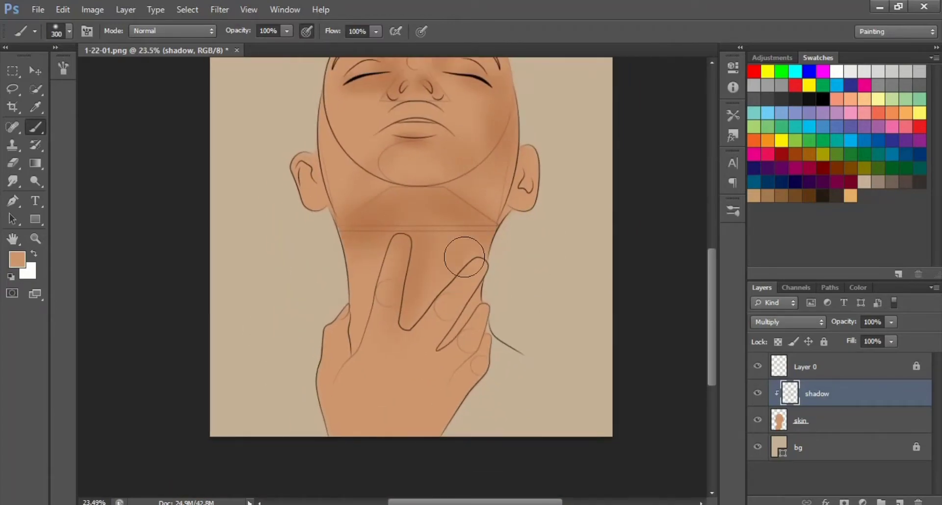
left_click_drag(464, 257, 436, 353)
Erase excess shading and shade along the left edge of the hand
key("e")
key("b")
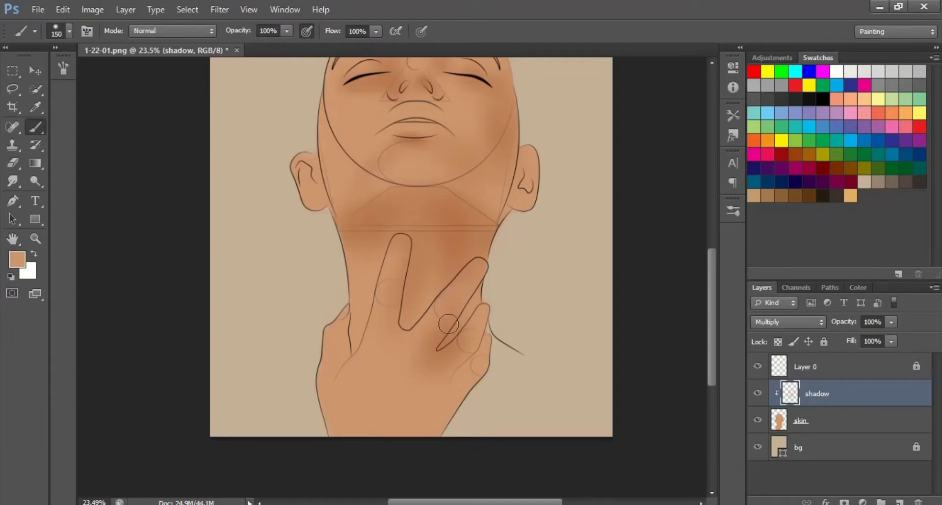
key("e")
key("b")
key("bracketleft")
key("bracketleft")
key("bracketleft")
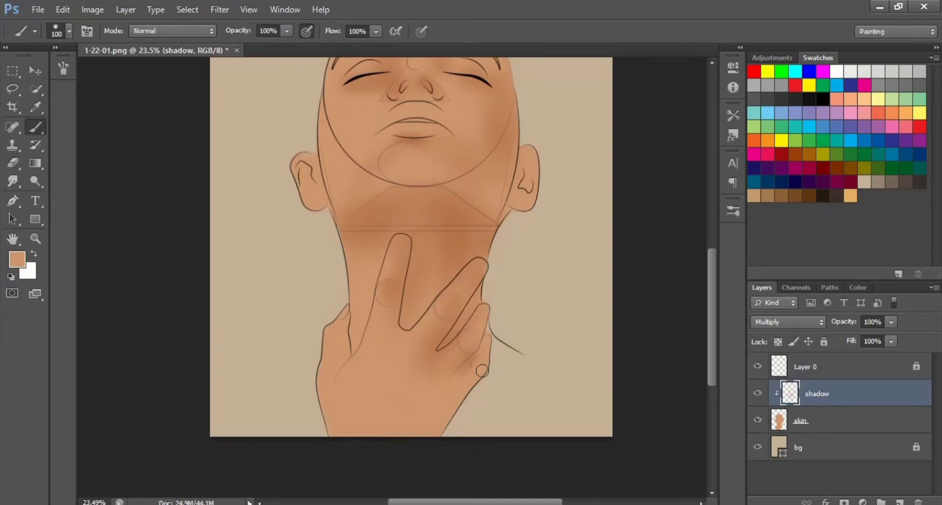
key("bracketright")
key("bracketright")
left_click_drag(350, 366, 328, 346)
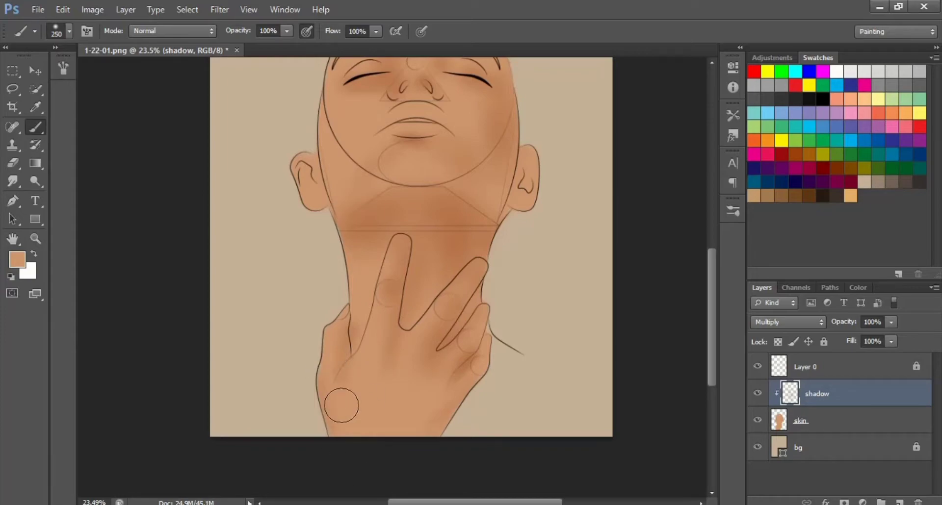
key("bracketleft")
key("bracketleft")
key("bracketleft")
Refine finger and head-edge shading with smaller brushes, toggling the line art to check it
scroll(354, 251, "up", 4)
key("bracketleft")
key("bracketleft")
key("bracketleft")
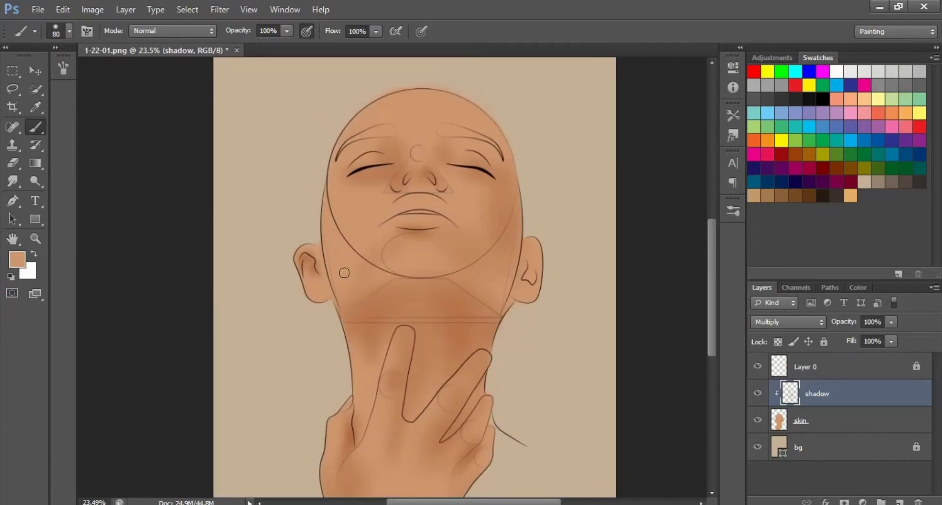
scroll(344, 273, "right", 3)
key("bracketright")
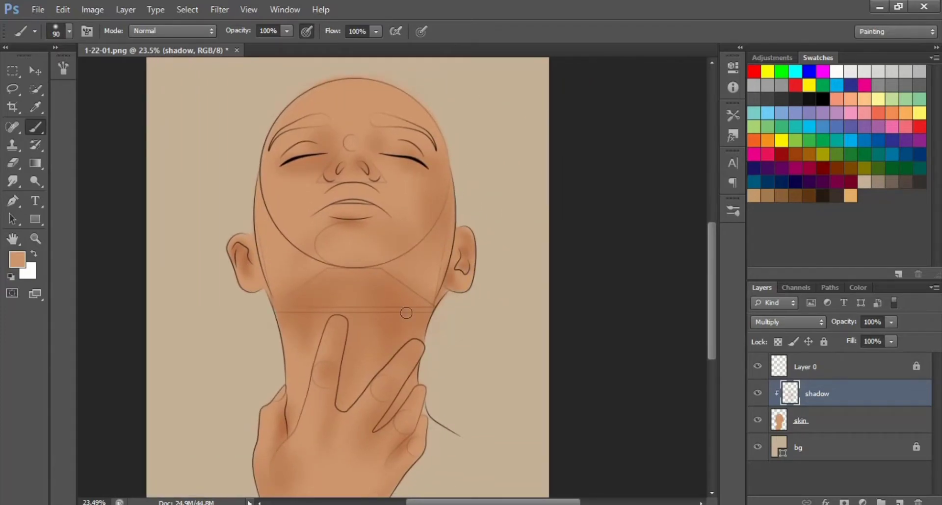
scroll(275, 186, "up", 2)
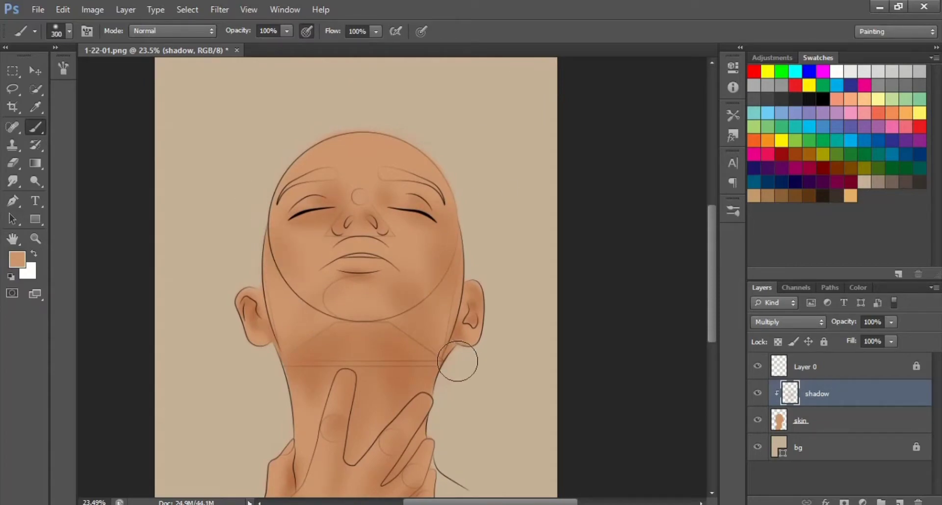
key("e")
scroll(351, 354, "down", 5)
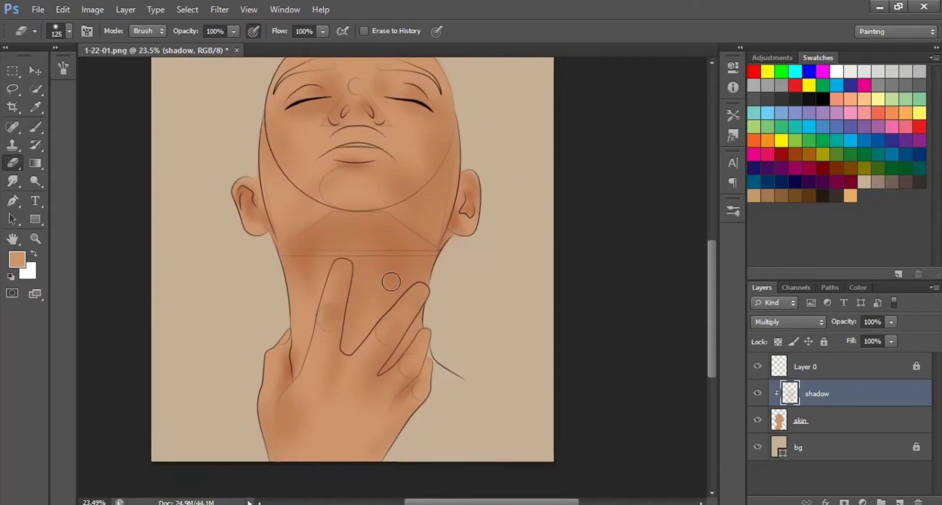
key("b")
scroll(351, 274, "up", 2)
left_click(757, 365)
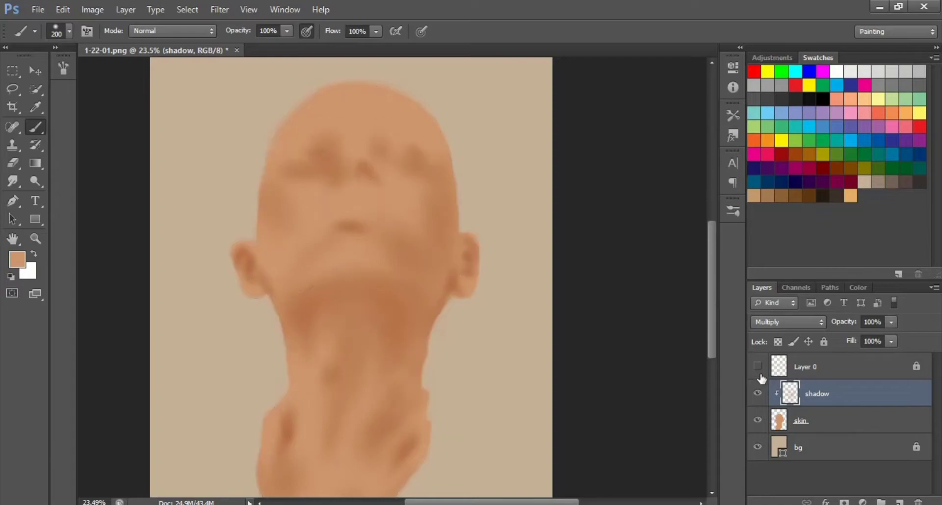
left_click(758, 366)
left_click(804, 367)
Fade the line art to about 41% opacity and clip light1 to the skin in Screen mode
left_click_drag(891, 322, 850, 337)
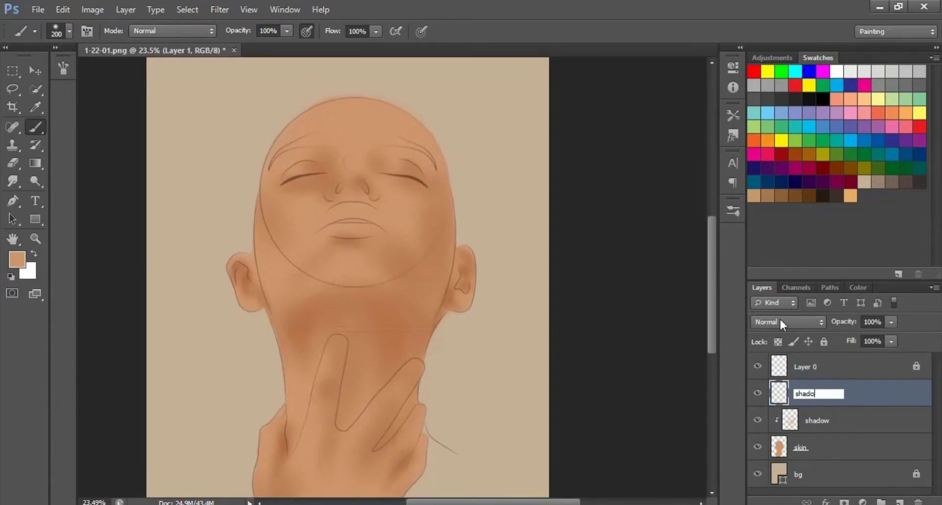
key("ctrl+alt+g")
left_click(788, 322)
left_click(784, 111)
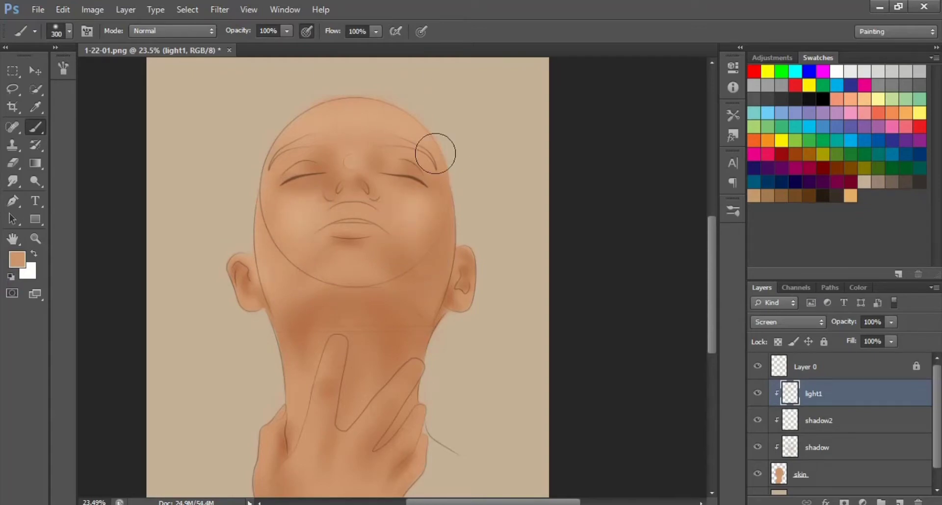
Paint a lighter highlight stroke across the chin on light1
key("bracketleft")
key("bracketleft")
key("bracketleft")
scroll(378, 199, "up", 2)
left_click_drag(364, 337, 400, 343)
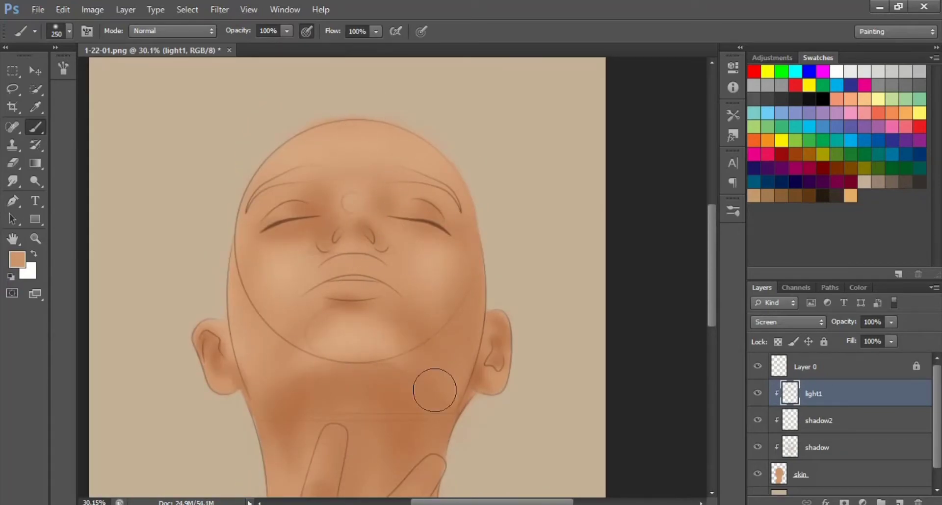
scroll(351, 365, "down", 1)
key("bracketleft")
key("bracketleft")
key("bracketleft")
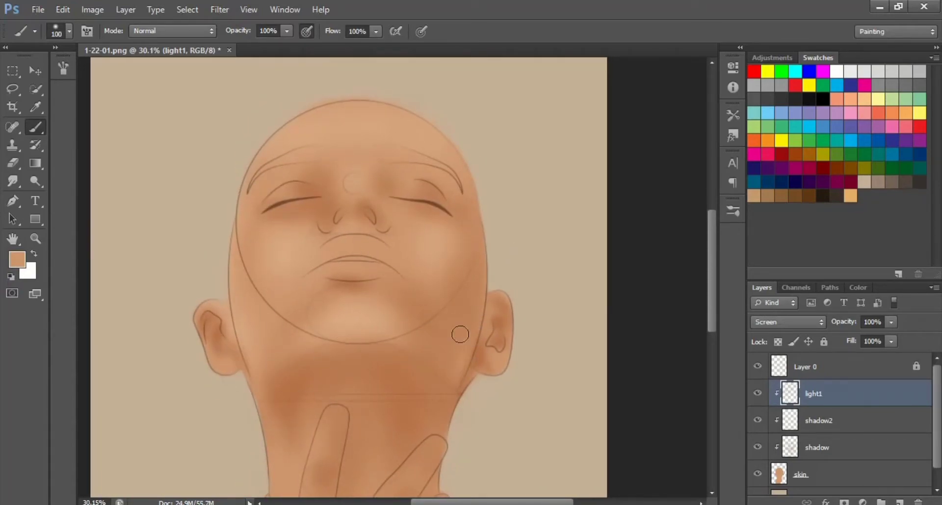
left_click_drag(459, 334, 467, 251)
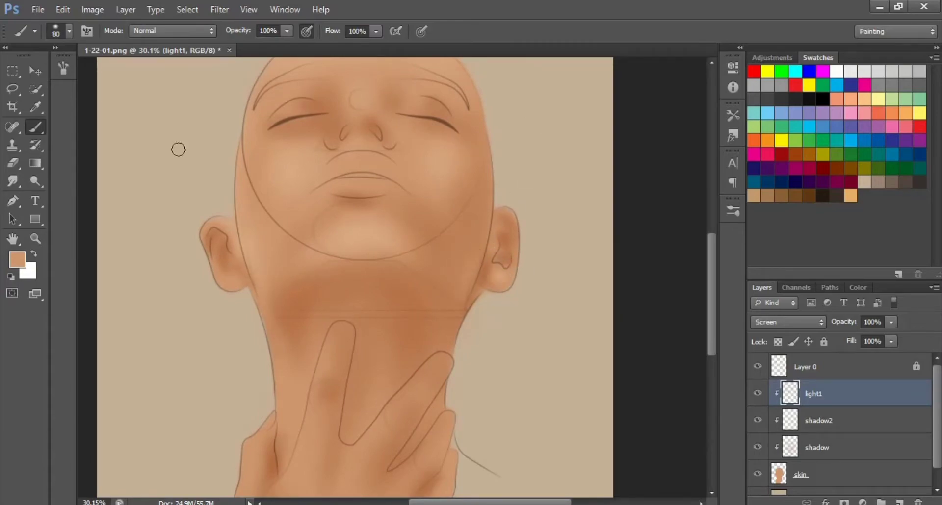
Brush soft highlights over the cheeks and the back of the hand
key("bracketright")
key("bracketright")
key("bracketright")
scroll(466, 294, "up", 2)
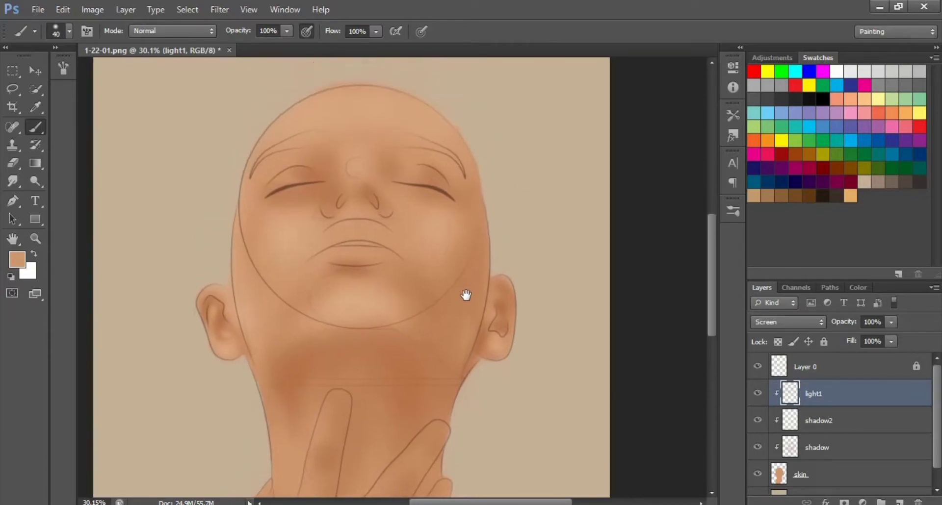
scroll(403, 225, "down", 4)
key("bracketleft")
key("bracketleft")
key("bracketleft")
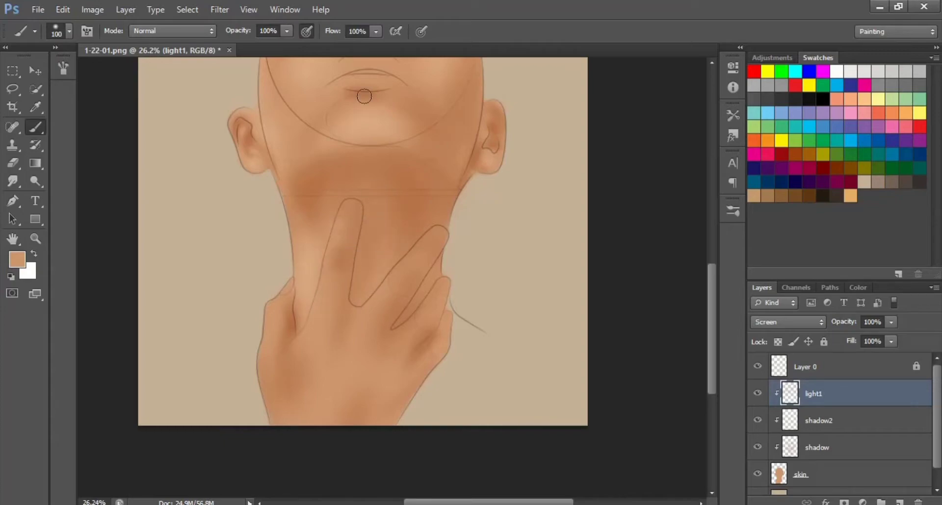
key("bracketright")
key("bracketright")
key("bracketright")
left_click_drag(319, 360, 332, 269)
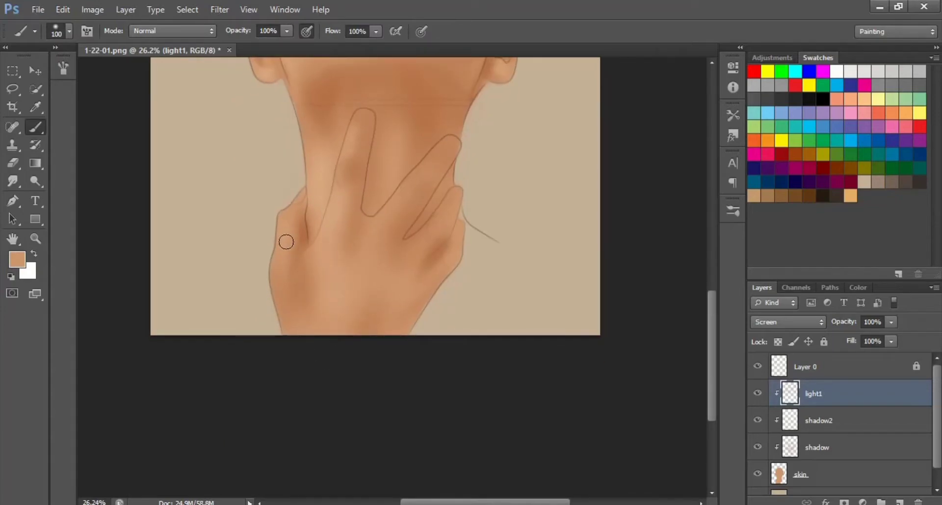
key("bracketright")
key("bracketright")
key("bracketright")
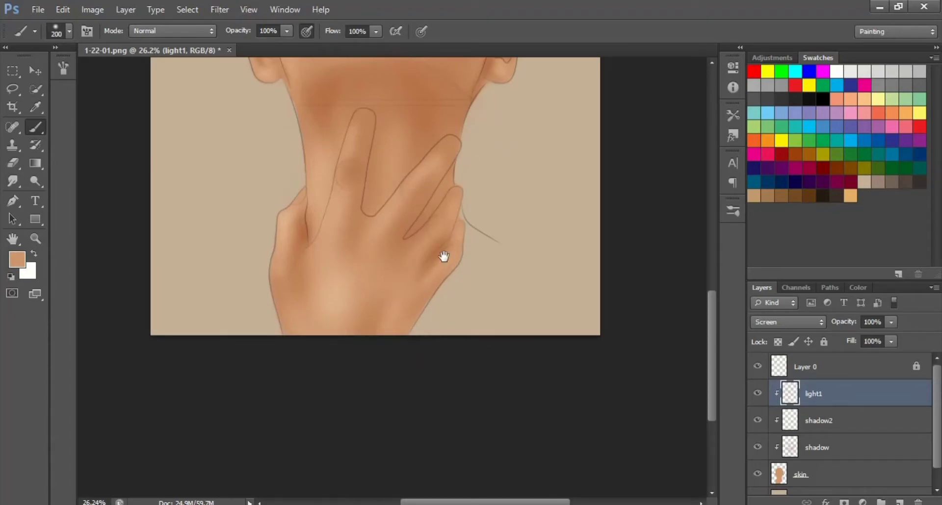
left_click_drag(444, 256, 432, 504)
key("alt+bracketleft")
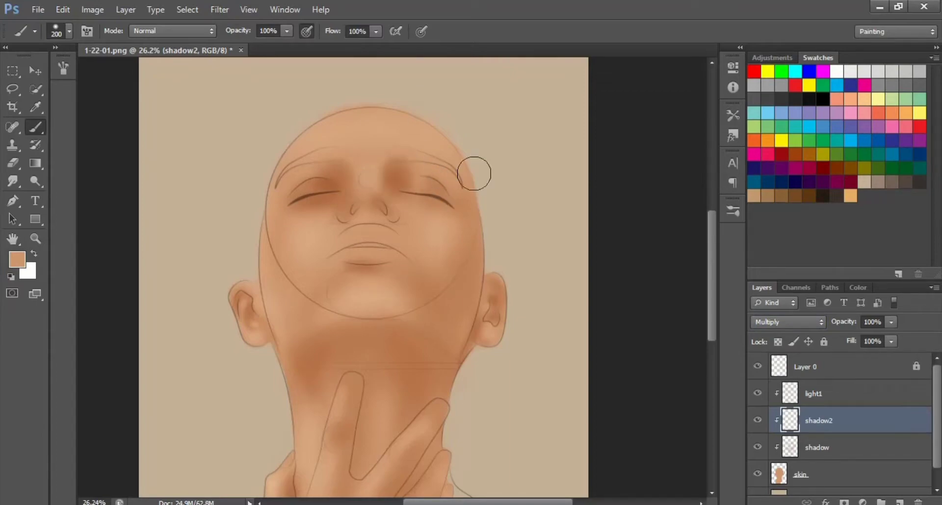
Deepen the eye sockets and under the lower lip on shadow2, adding a brow highlight on light1
key("e")
scroll(335, 190, "up", 1)
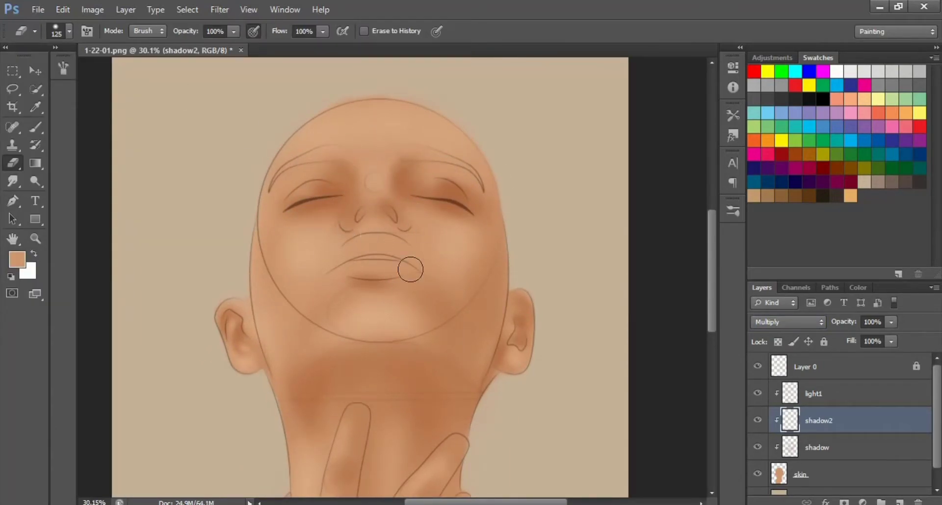
key("alt+bracketright")
key("b")
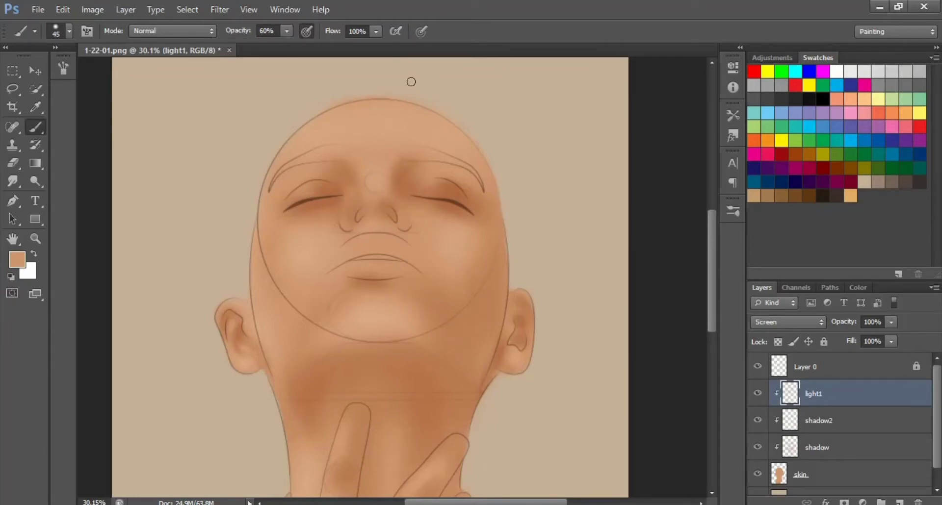
scroll(457, 190, "down", 2)
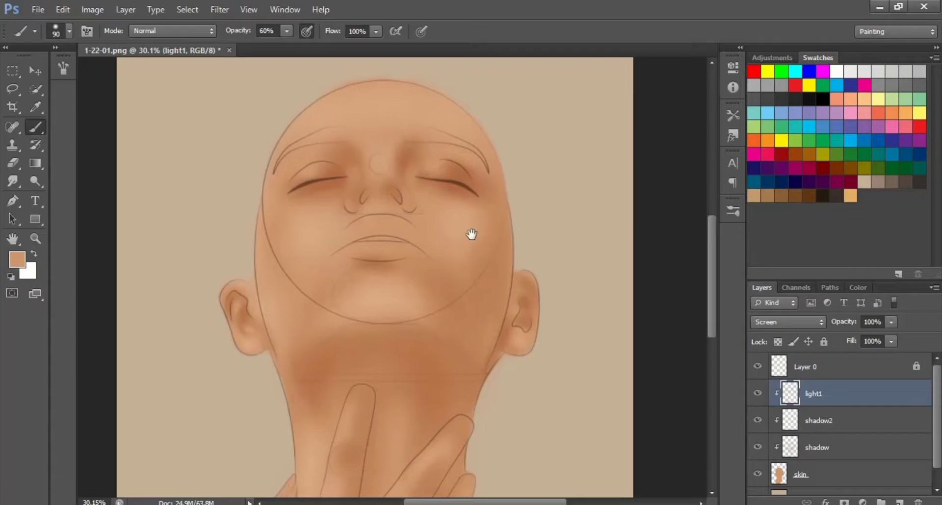
key("alt+bracketleft")
key("e")
key("b")
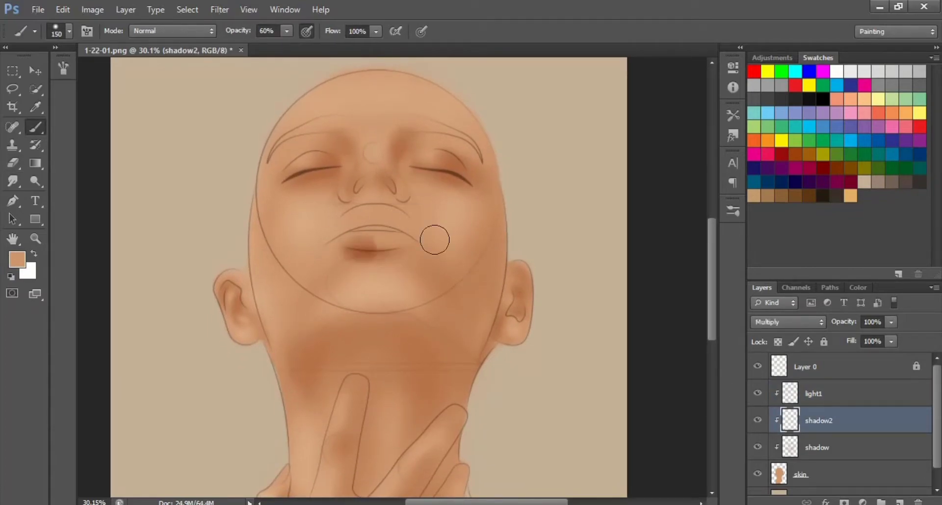
key("e")
key("bracketright")
key("bracketright")
key("bracketright")
left_click_drag(462, 260, 460, 272)
Add a 'nose' layer and paint both nostrils in brown b9835b at 100% opacity
key("b")
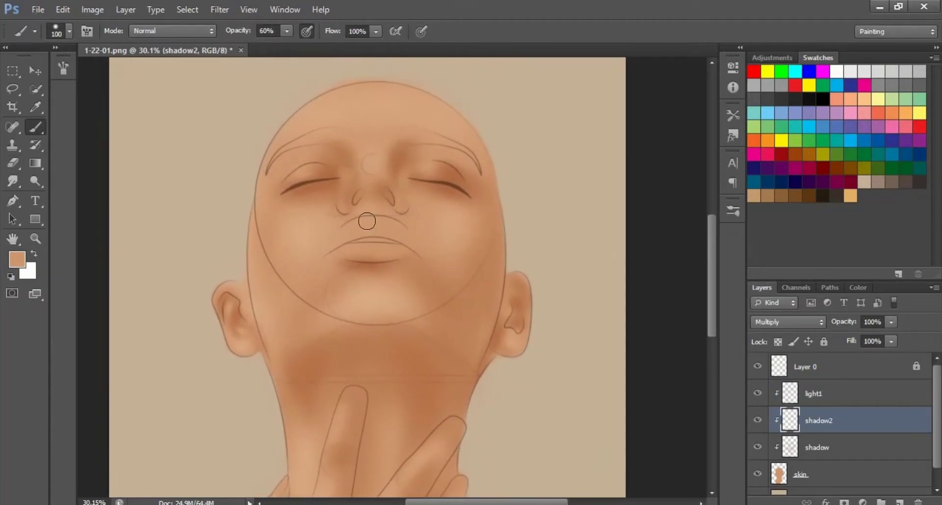
left_click(899, 501)
double_click(814, 420)
type("nose")
left_click(17, 259)
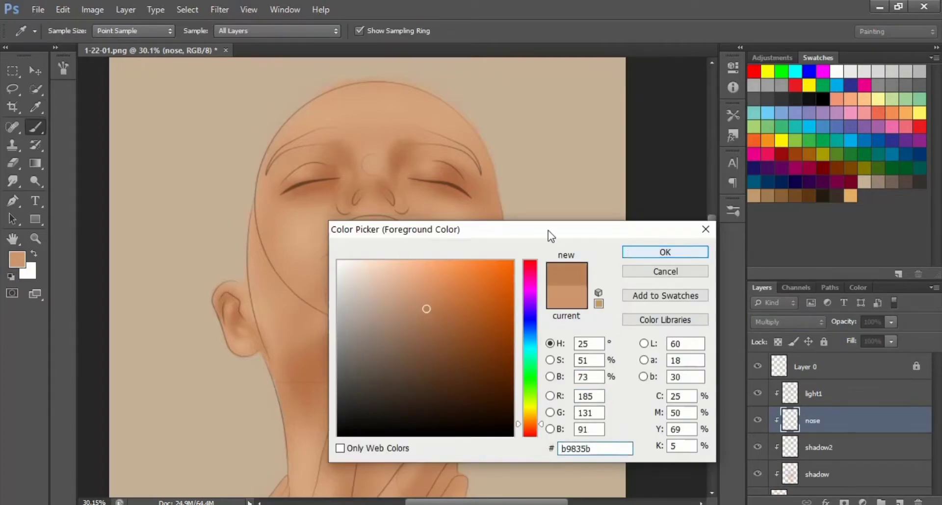
left_click(664, 251)
left_click(286, 31)
left_click_drag(287, 46, 318, 46)
left_click_drag(345, 182, 337, 199)
left_click_drag(380, 181, 389, 190)
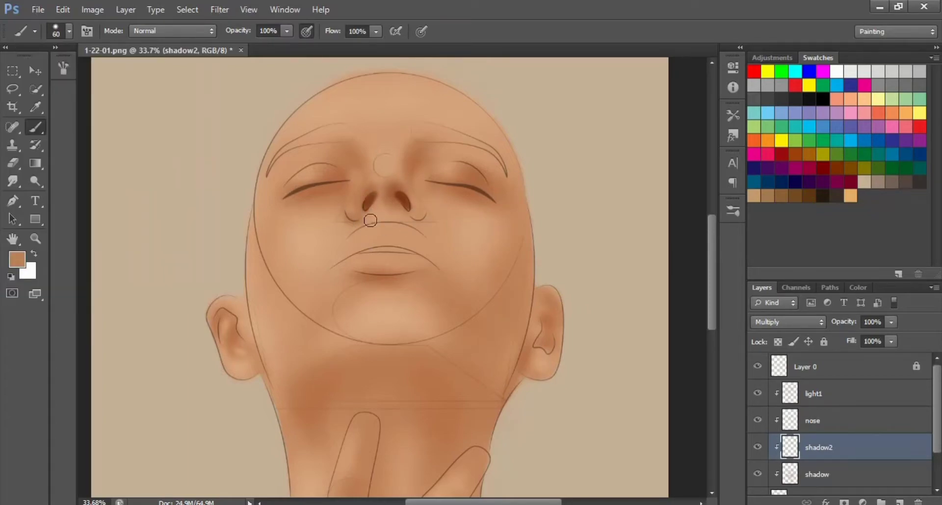
key("e")
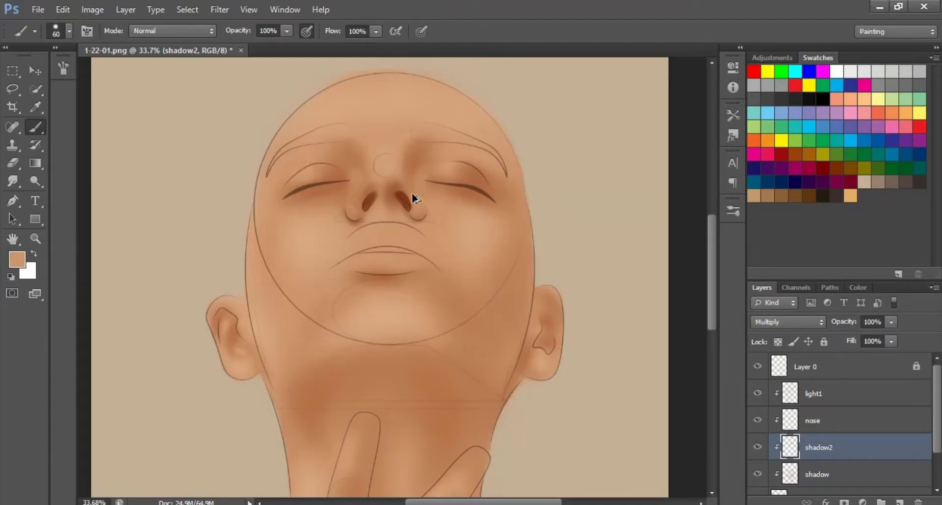
Hide the line art and view the whole painting to check the nose shading
key("ctrl+comma")
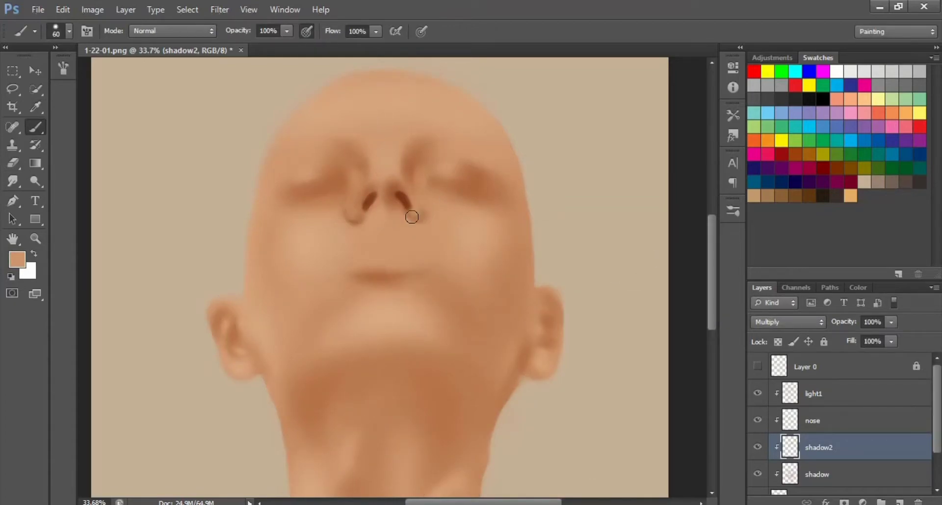
key("e")
key("b")
key("F5")
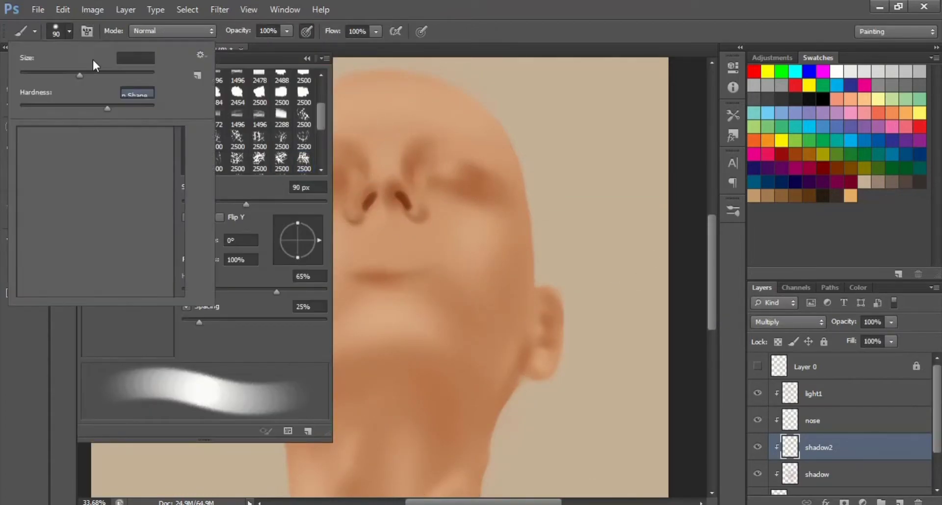
key("F5")
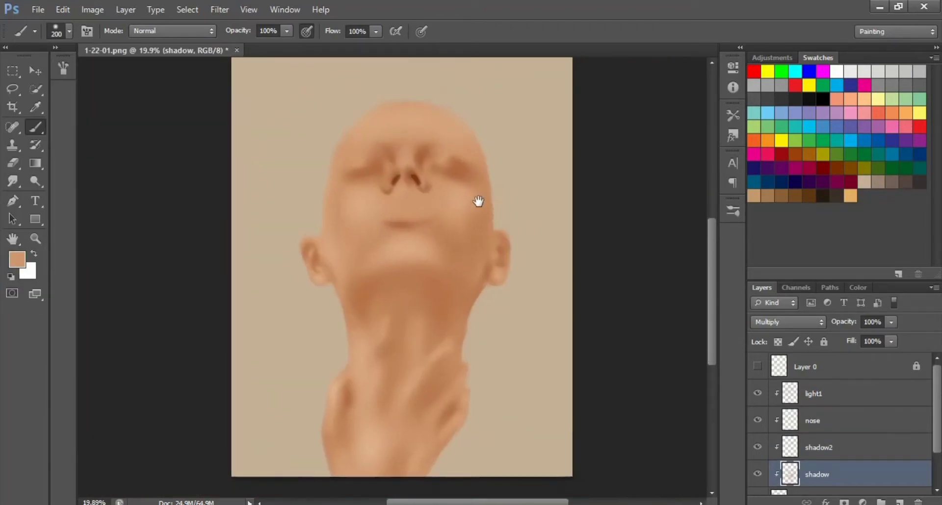
key("ctrl+0")
left_click_drag(452, 297, 449, 277)
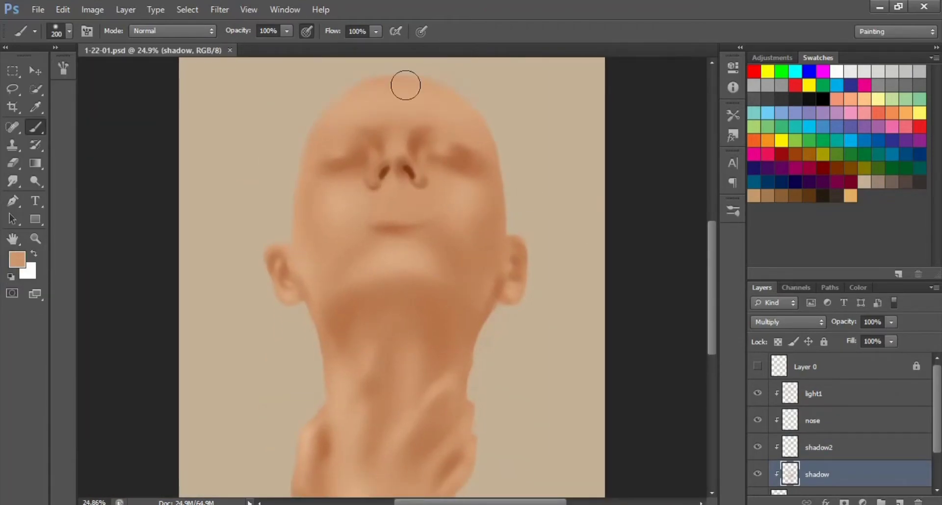
Adjust brush size and settings while zooming in on the nose
key("e")
key("F5")
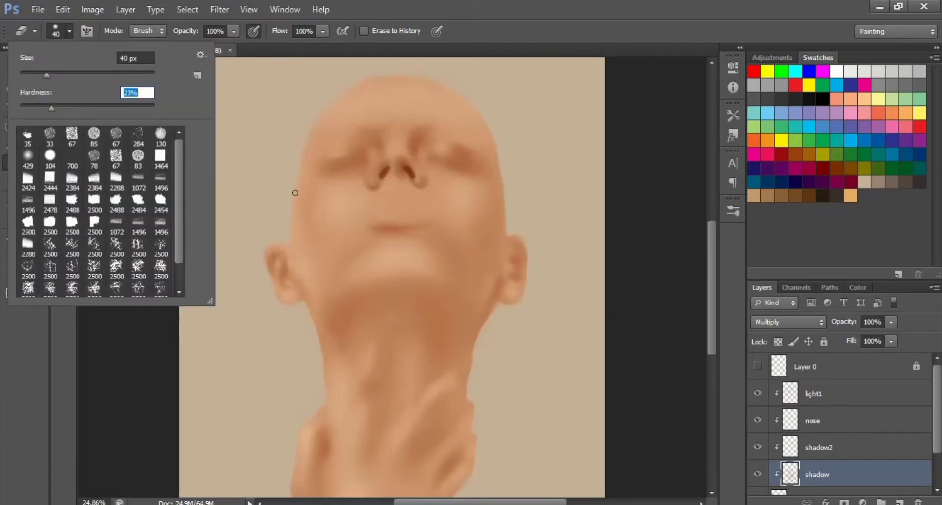
key("F5")
key("b")
scroll(403, 153, "up", 3)
key("bracketleft")
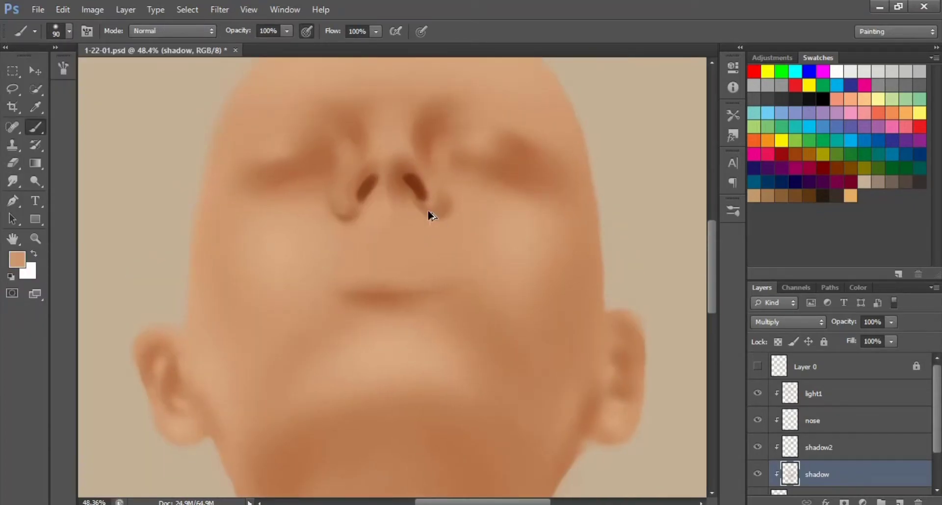
left_click(69, 31)
left_click(375, 177)
Paint and erase nostril shadows, moving between the shadow, light1 and shadow2 layers
key("e")
left_click(790, 446)
scroll(819, 451, "down", 1)
left_click(819, 451)
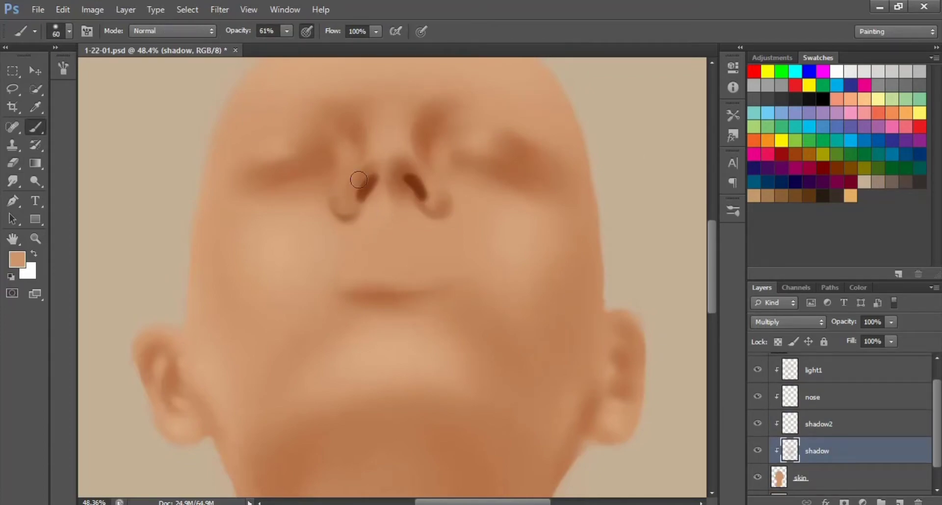
key("alt+bracketright")
key("alt+bracketright")
key("alt+bracketright")
key("alt+bracketleft")
key("alt+bracketleft")
key("alt+bracketleft")
key("b")
key("e")
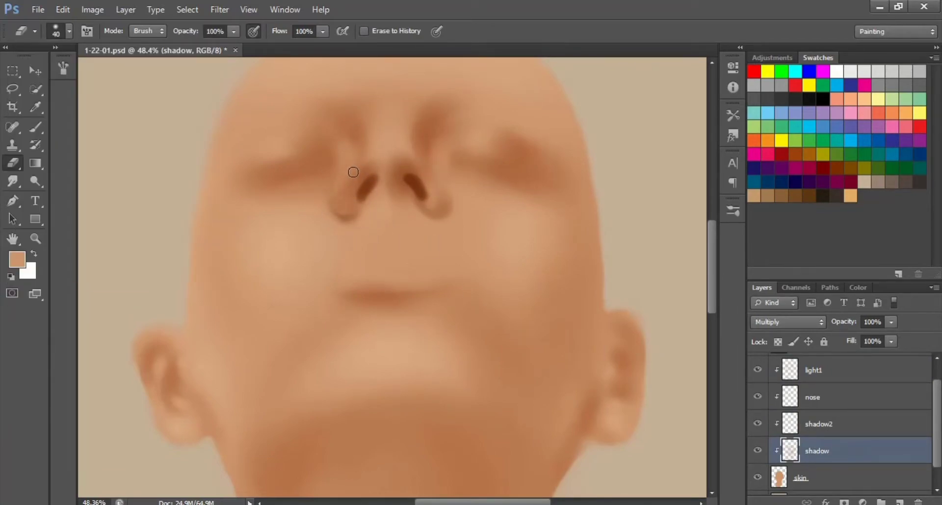
key("alt+bracketright")
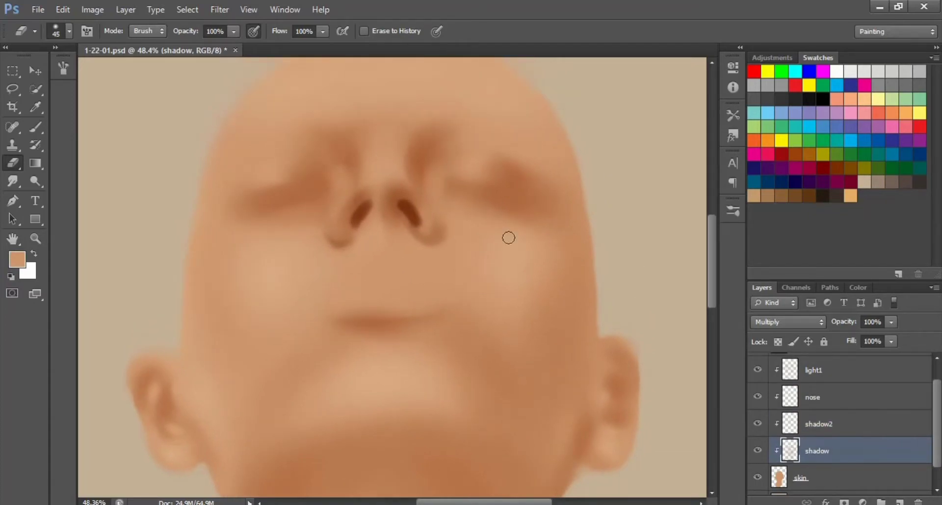
key("b")
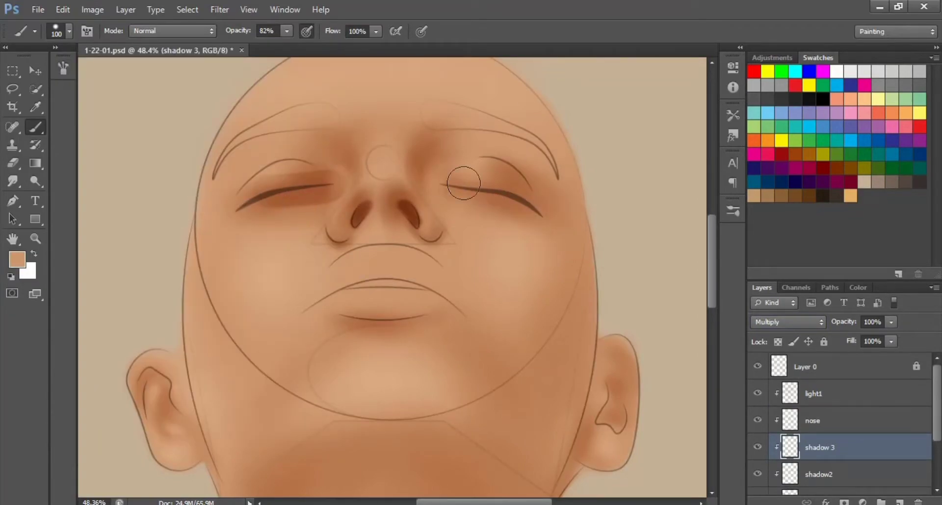
Lighten the shadow above both closed eyelids with the Eraser
key("e")
left_click_drag(337, 168, 267, 179)
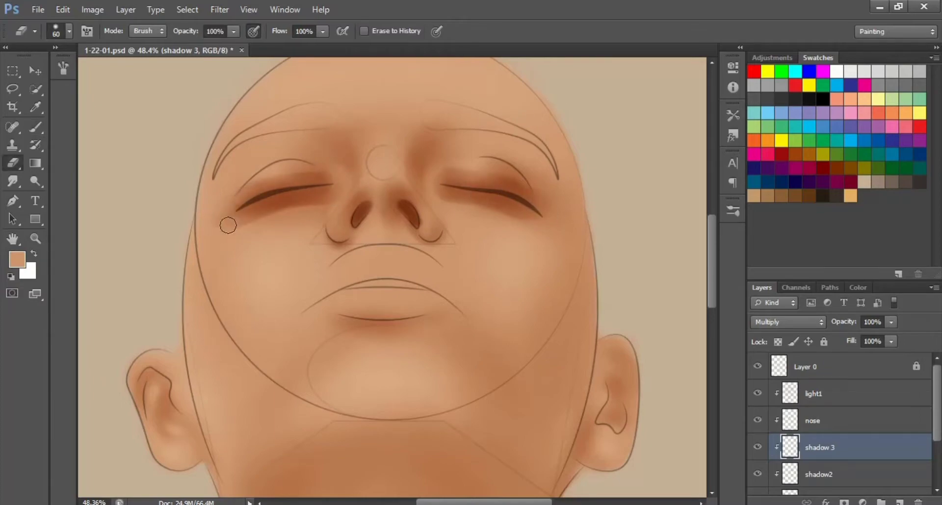
left_click_drag(267, 183, 289, 178)
left_click_drag(444, 178, 490, 177)
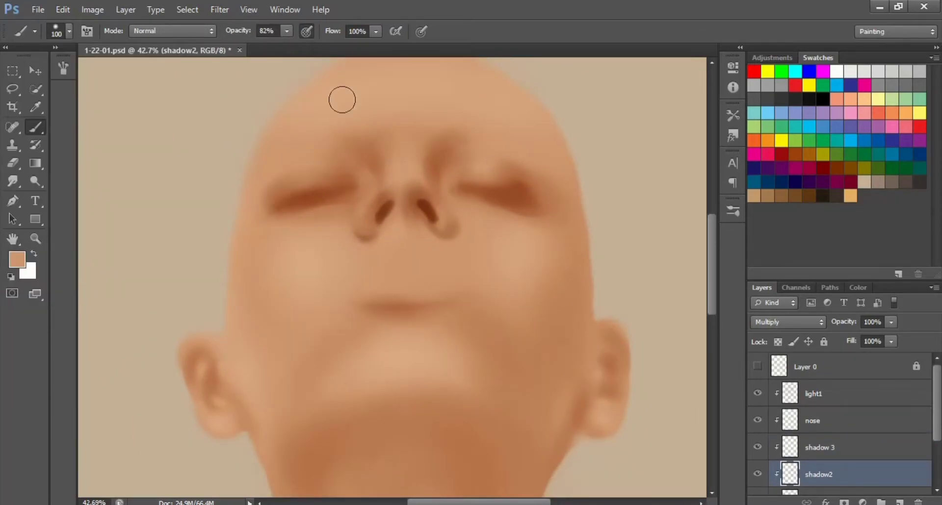
On shadow 3, blend deeper nostril shading with the Mixer Brush and airbrush build-up
key("alt+bracketright")
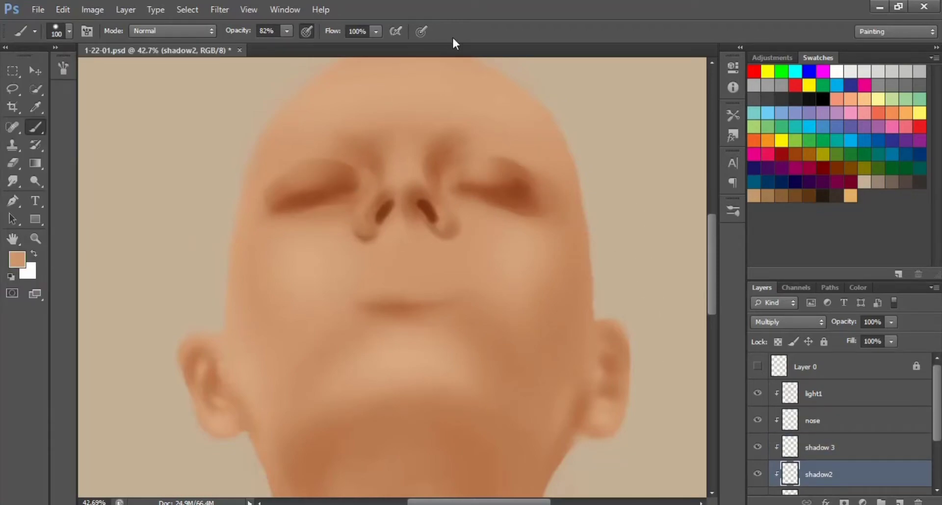
key("bracketright")
key("bracketright")
key("bracketright")
key("bracketright")
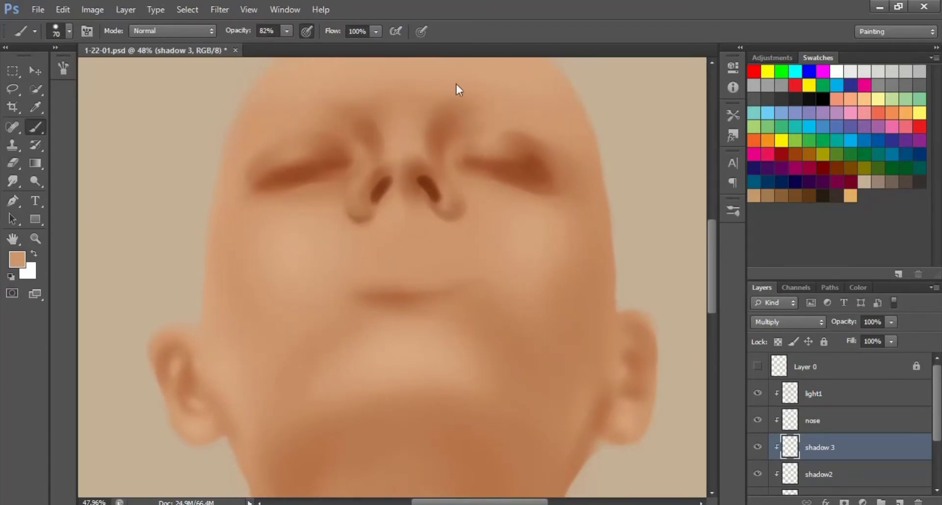
key("shift+b")
key("shift+b")
key("shift+b")
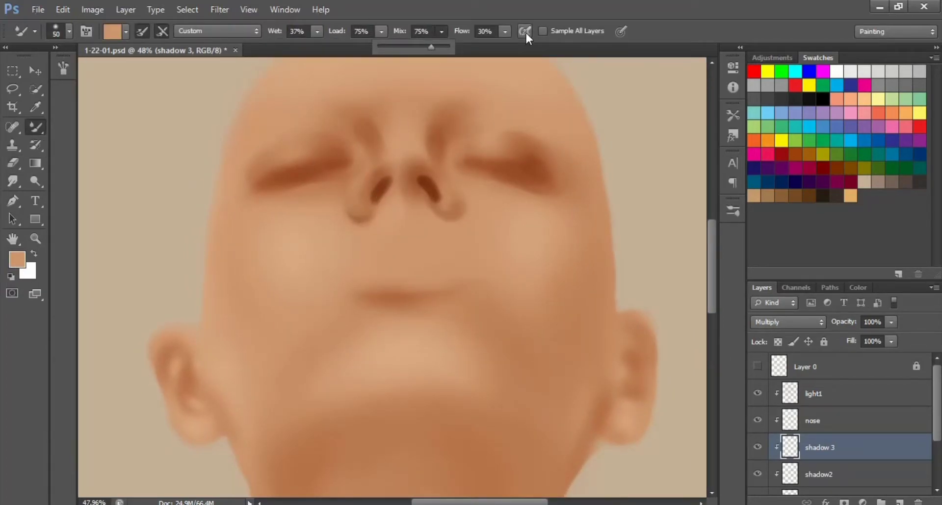
left_click(525, 31)
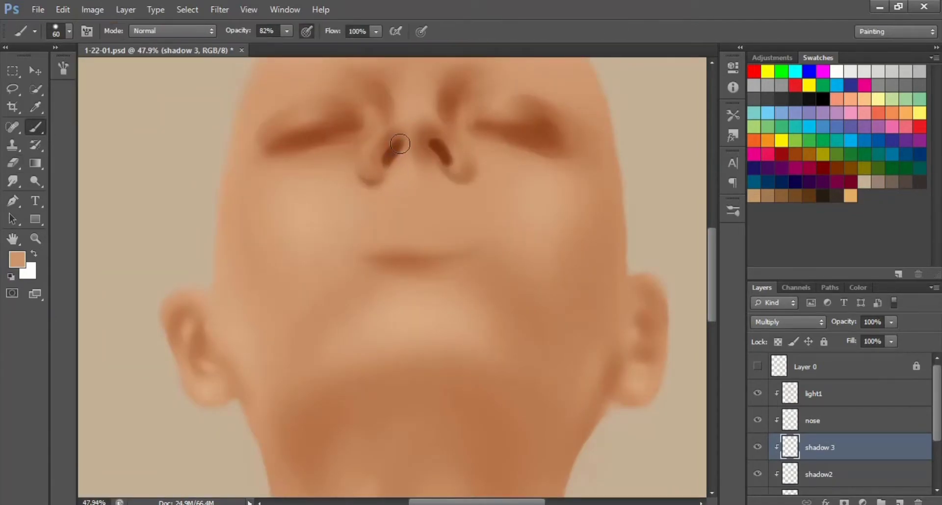
key("shift+b")
Deepen the neck shading beneath the jaw and show the sketch lines again
scroll(387, 153, "down", 1)
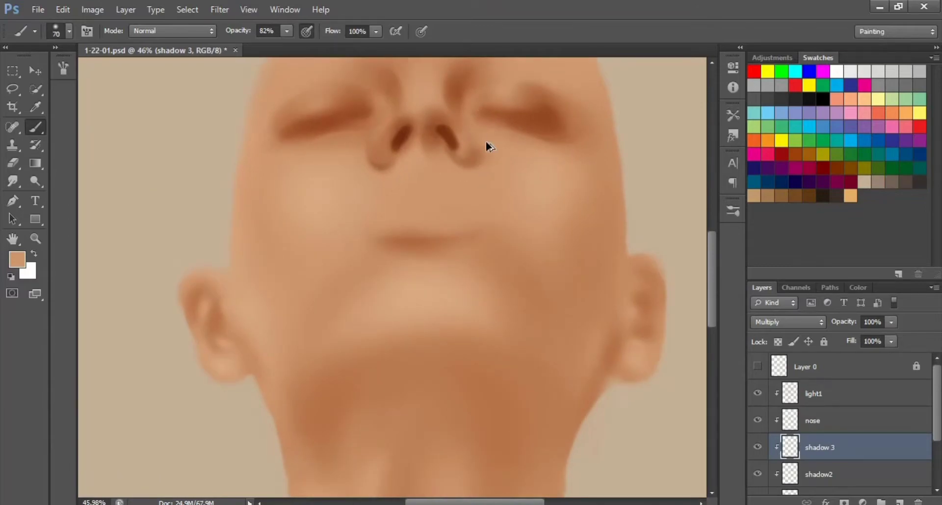
scroll(487, 146, "down", 3)
scroll(473, 204, "up", 2)
key("bracketright")
key("bracketright")
key("bracketright")
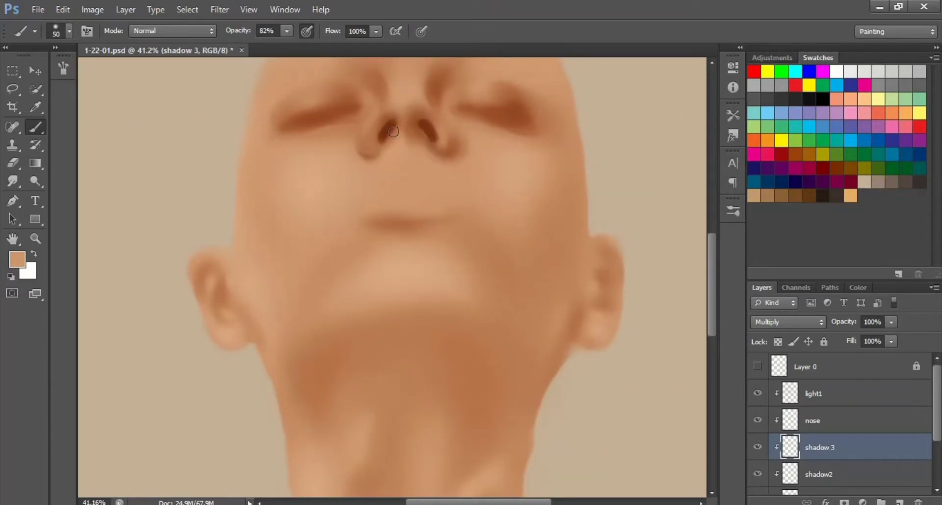
scroll(426, 136, "down", 1)
scroll(395, 147, "down", 2)
left_click(757, 365)
scroll(417, 245, "up", 2)
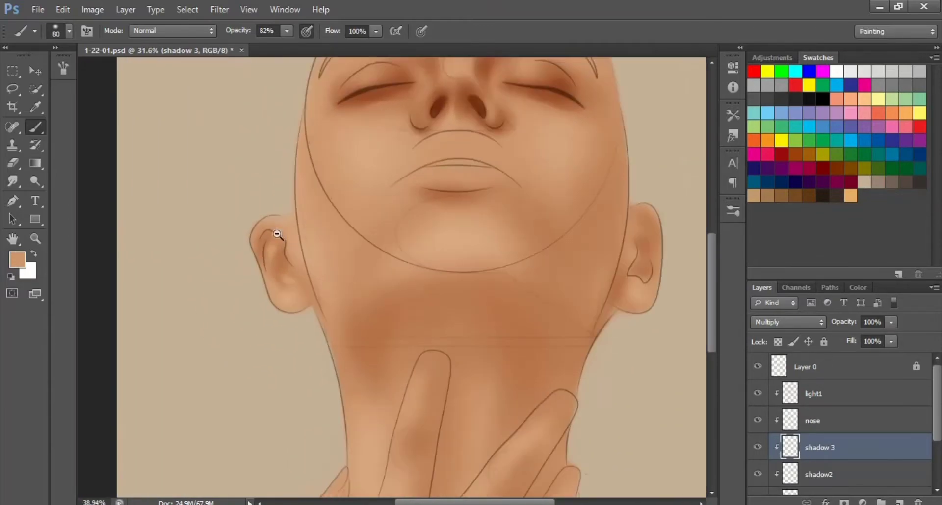
left_click(818, 474)
Darken the neck shadow under the jaw on shadow2 with an enlarged brush
key("bracketright")
key("bracketright")
key("bracketright")
left_click_drag(301, 195, 299, 185)
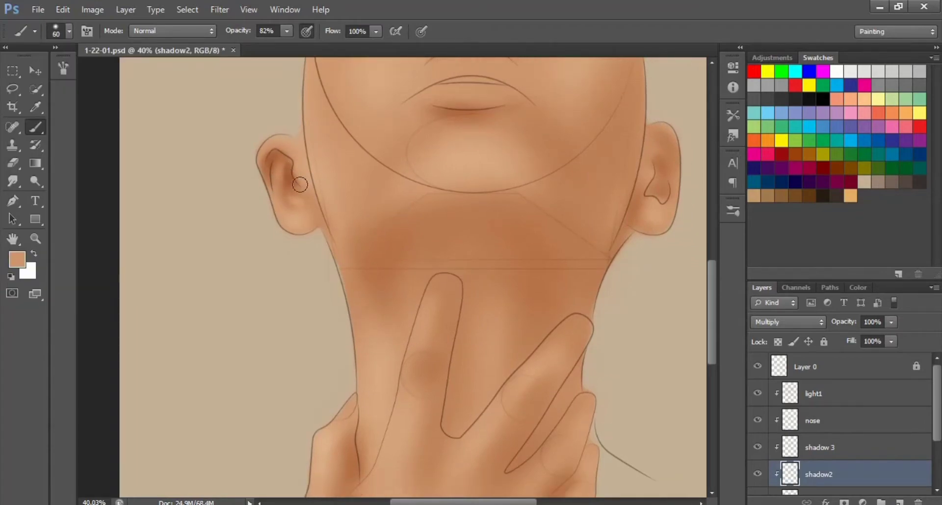
scroll(276, 158, "right", 2)
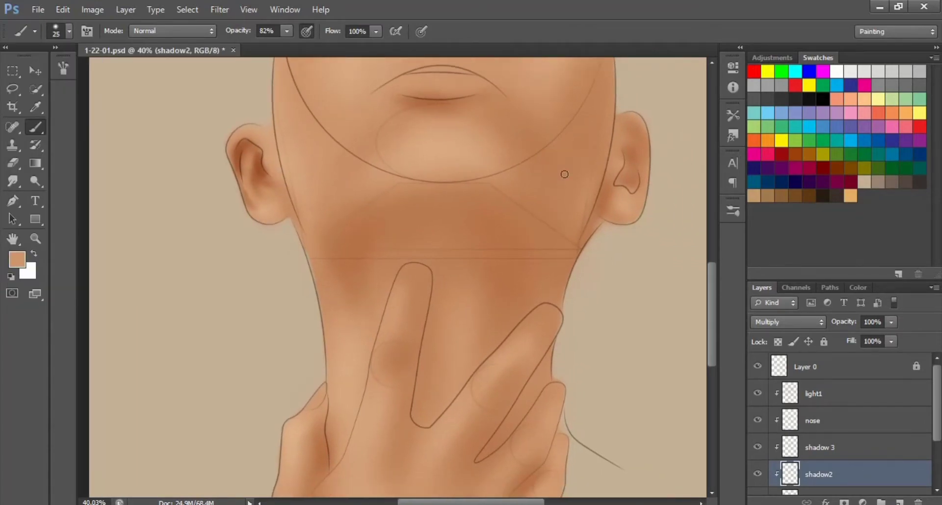
scroll(563, 174, "down", 1)
key("bracketright")
key("bracketright")
key("bracketright")
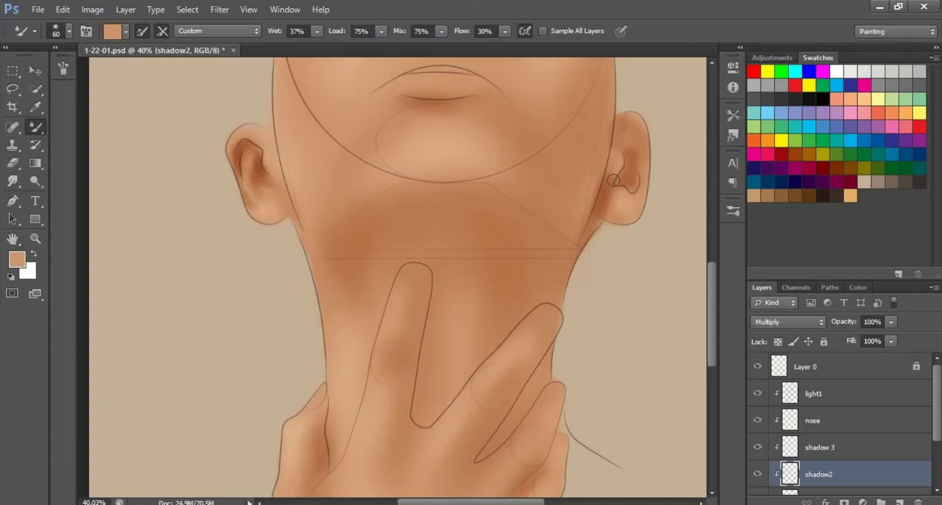
Erase and blend the neck shading, lowering brush opacity to 32%
key("e")
key("shift+b")
scroll(290, 177, "down", 1)
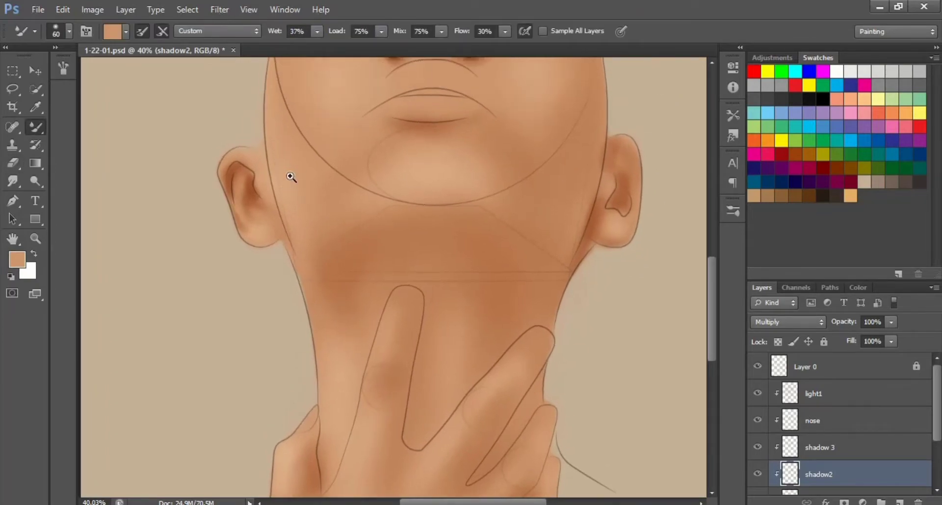
scroll(445, 204, "down", 7)
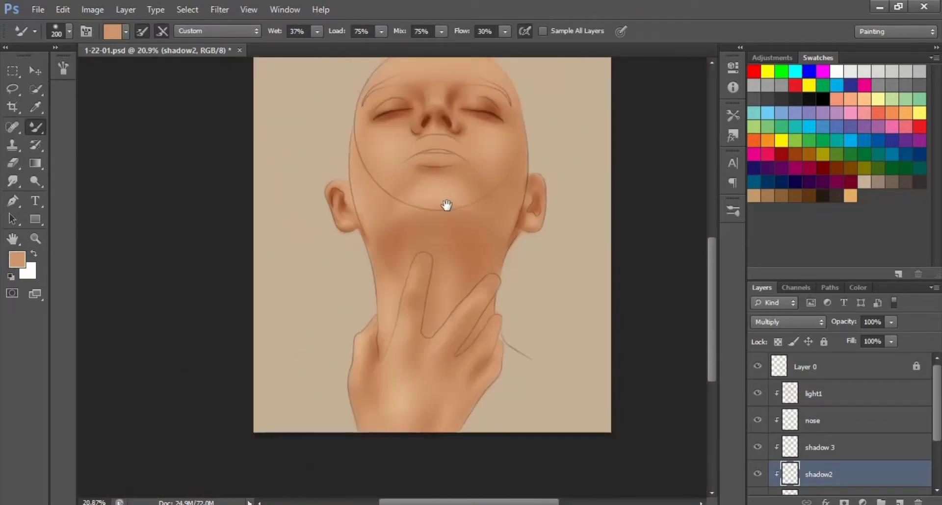
scroll(551, 185, "up", 3)
key("bracketright")
key("bracketright")
key("bracketright")
left_click(757, 366)
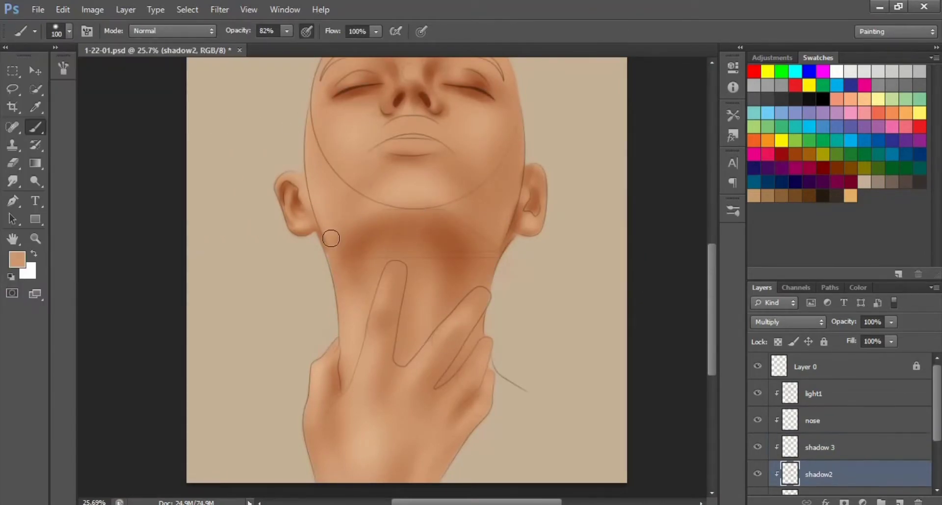
key("bracketright")
key("bracketright")
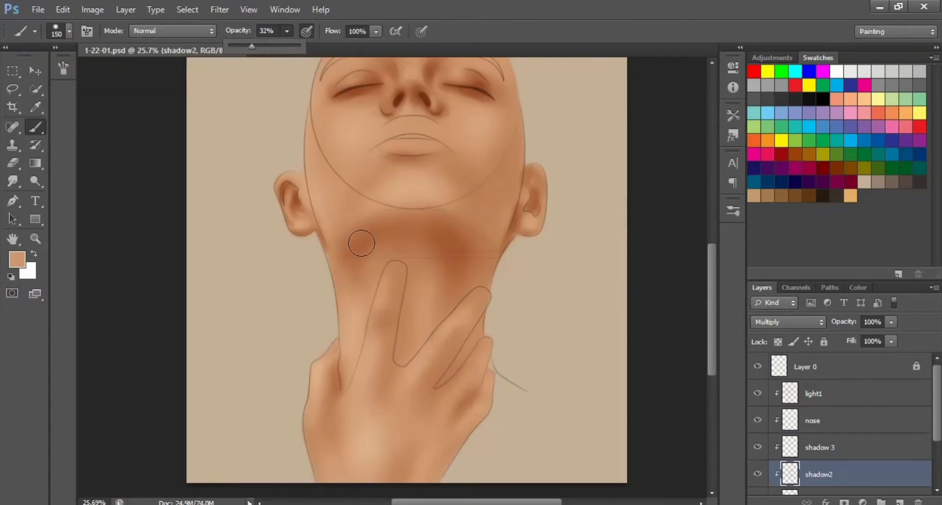
key("3")
key("2")
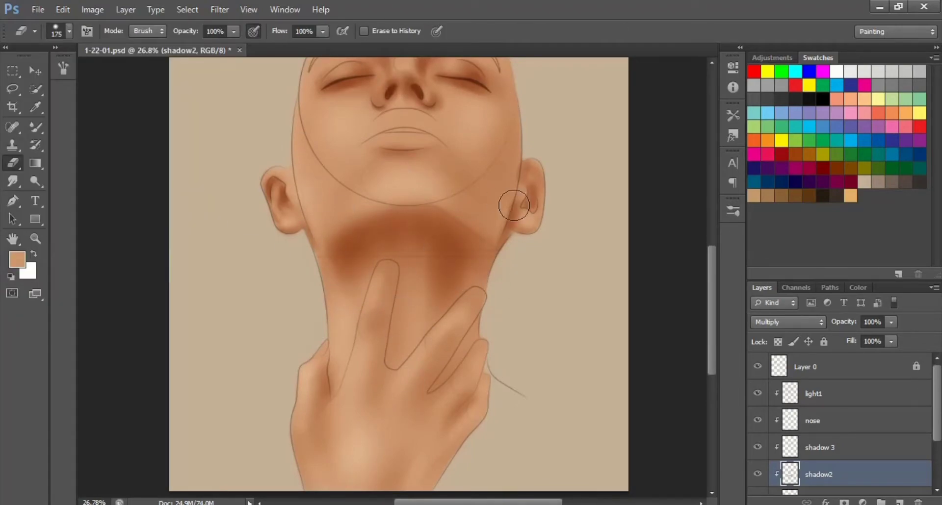
Deepen the shadow below the ring-finger knuckle and blend shading across the back of the hand
key("b")
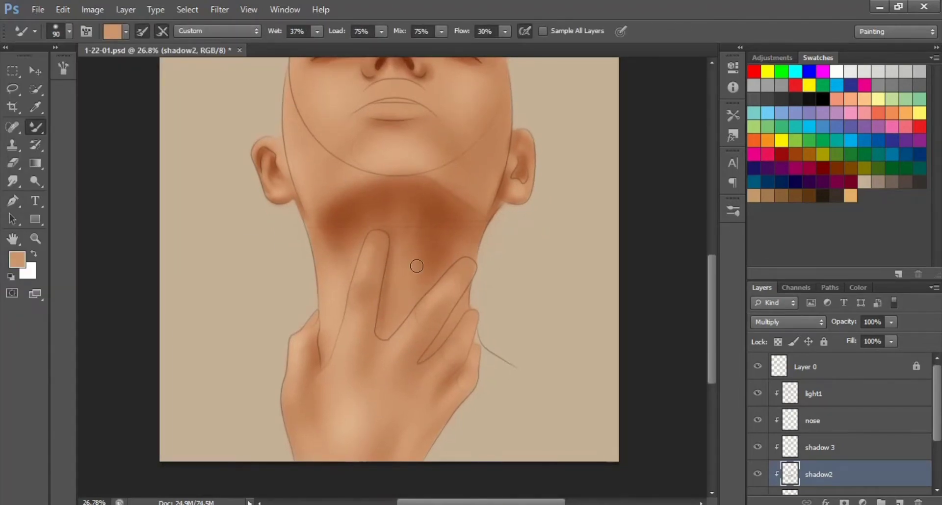
key("bracketright")
scroll(389, 293, "down", 2)
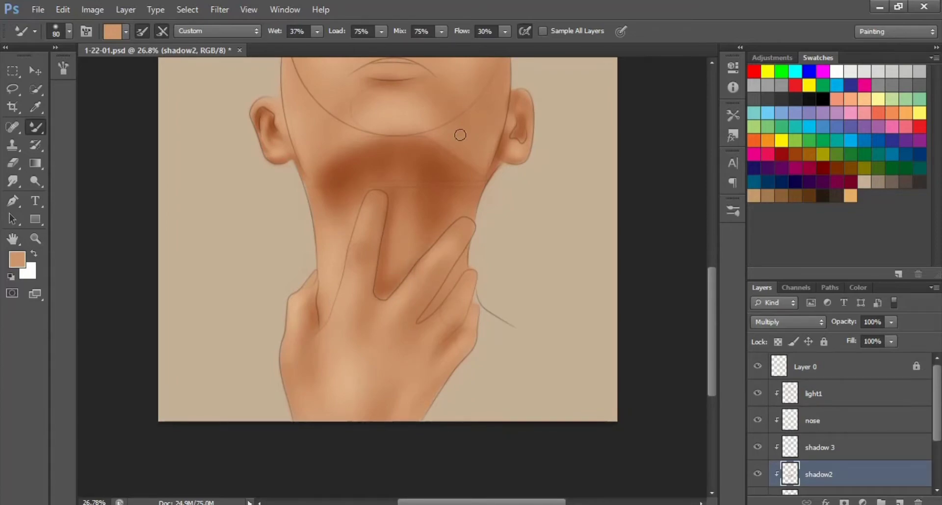
left_click_drag(377, 296, 399, 233)
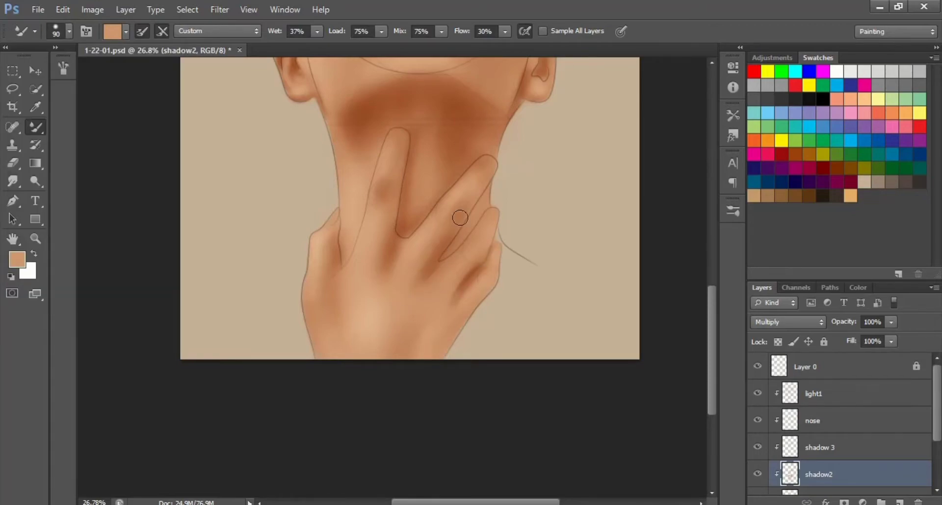
left_click_drag(483, 252, 486, 244)
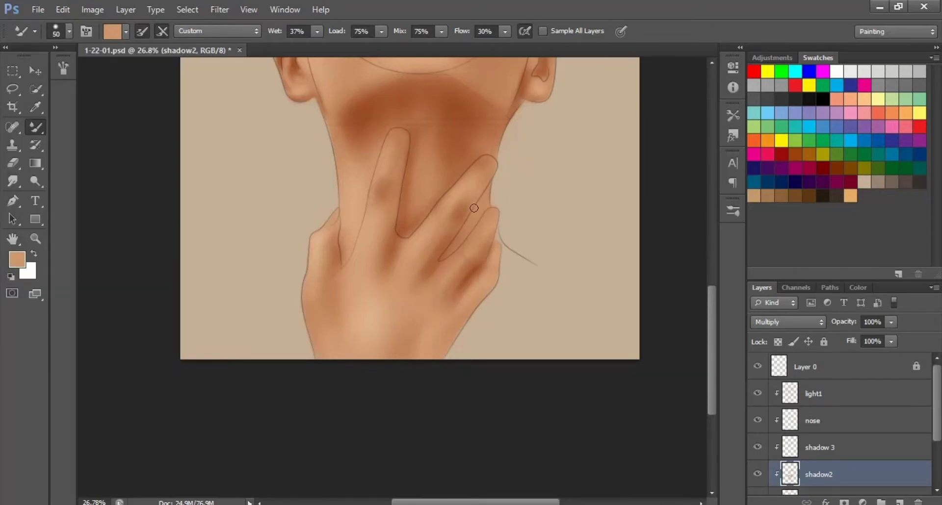
left_click_drag(344, 273, 311, 322)
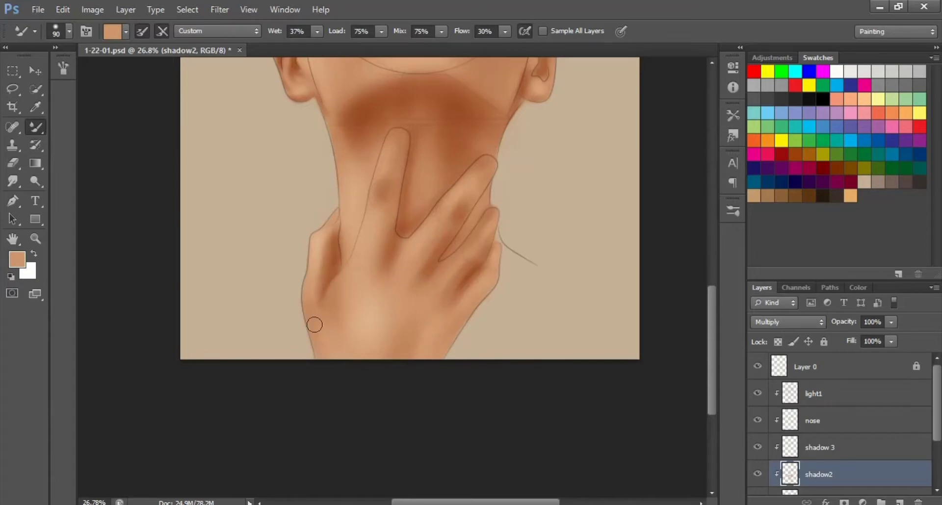
key("bracketright")
key("bracketright")
key("bracketright")
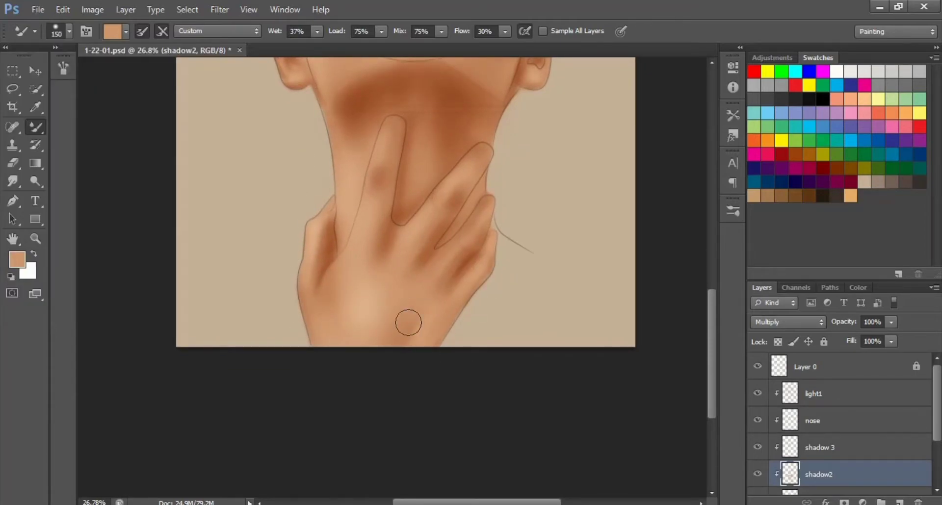
key("bracketleft")
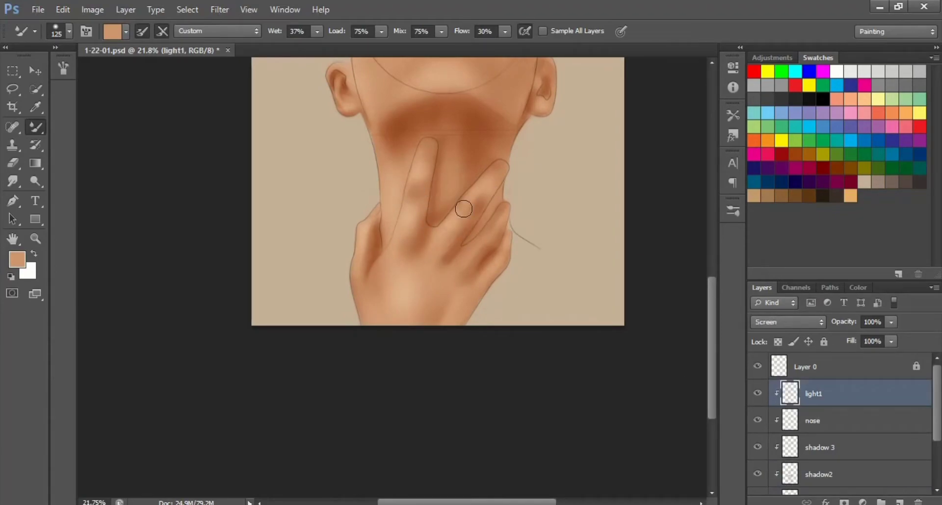
Paint a darker neck shadow band on shadow 3 and shadow with a size-70 brush
key("bracketright")
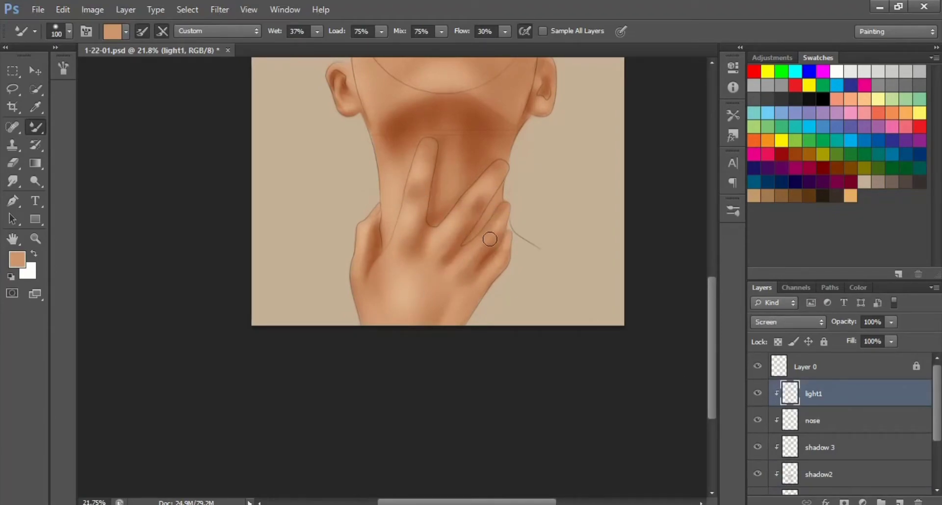
left_click(829, 447)
key("bracketleft")
key("bracketleft")
key("bracketleft")
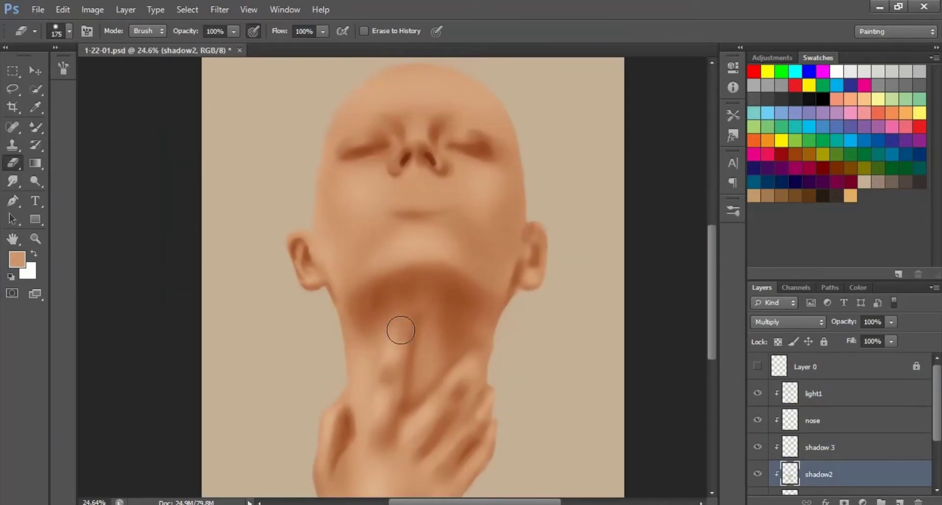
key("b")
key("alt+bracketleft")
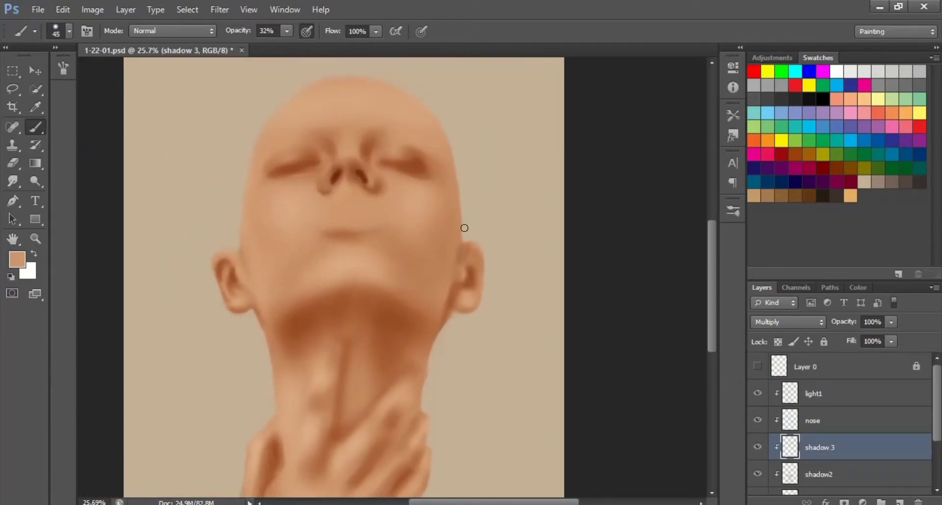
left_click_drag(425, 229, 454, 270)
Select the skin painting layers from light1 down to skin and group them
left_click(814, 394)
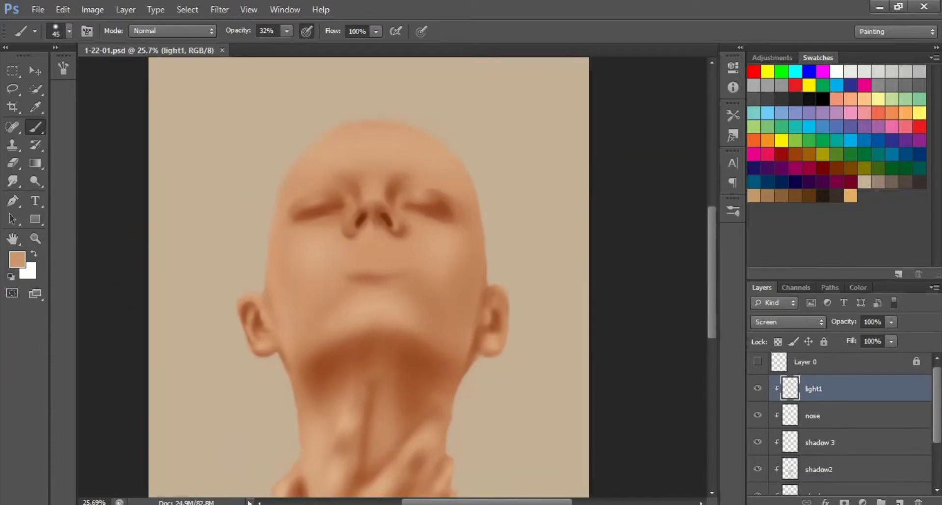
scroll(834, 422, "down", 3)
left_click(817, 428, "shift")
left_click(799, 455, "shift")
left_click(883, 501)
Name the new layer 'lips' and get ready to sample a lip colour
type("lips")
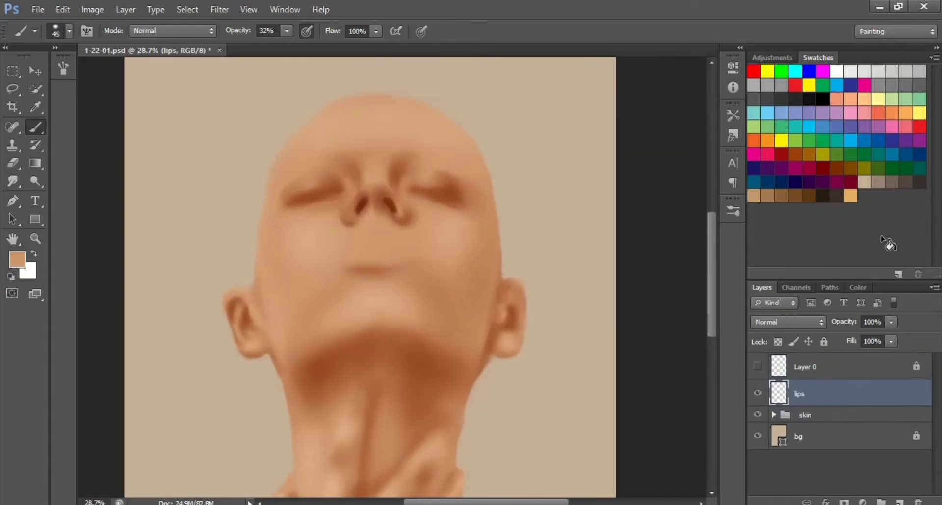
left_click(17, 260)
key("Return")
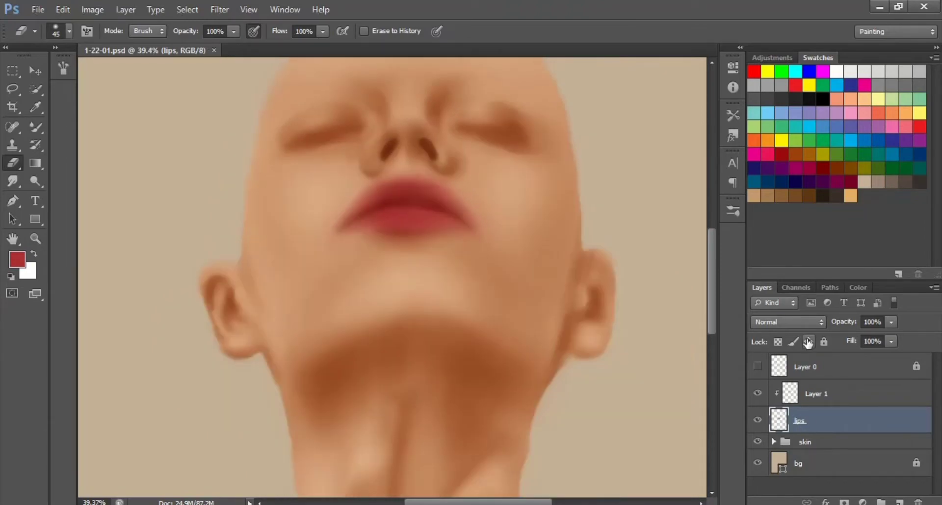
Blend and erase along the lip parting, hiding the line-art sketch
key("b")
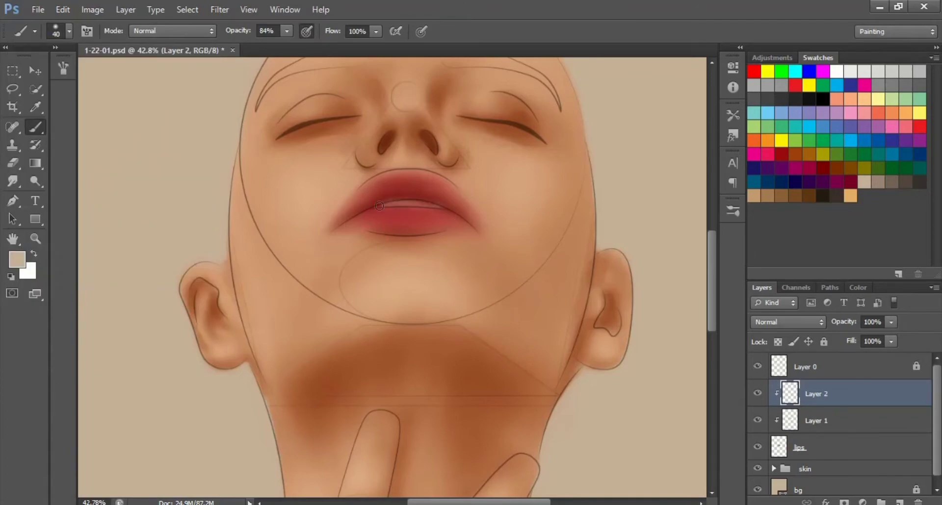
key("e")
left_click(757, 366)
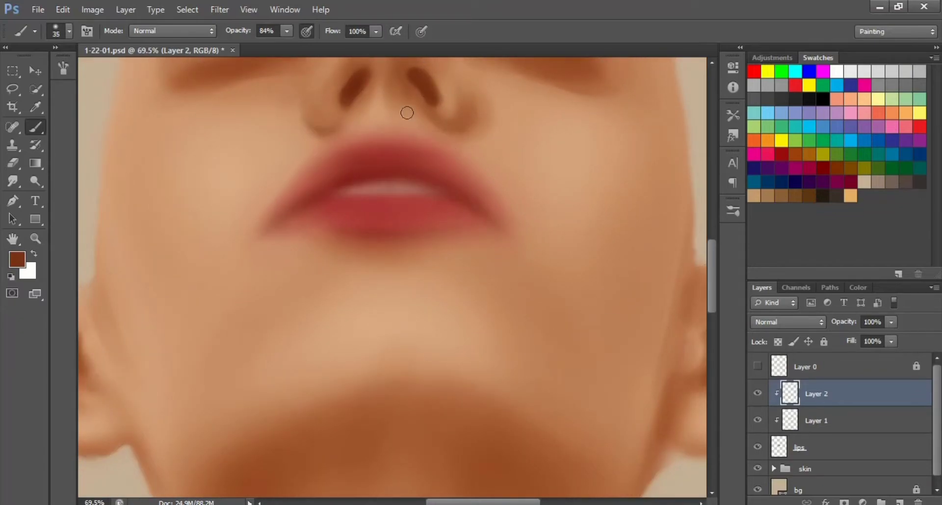
scroll(432, 174, "up", 1)
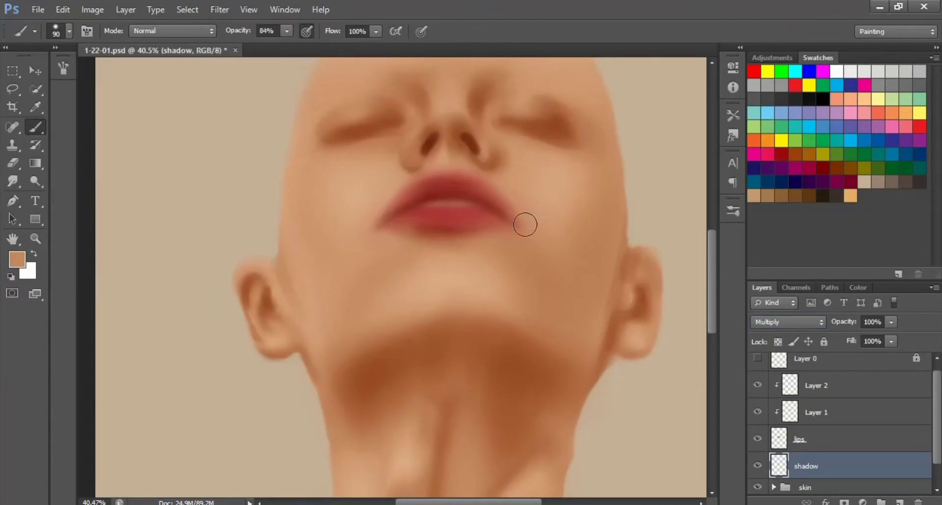
Darken the left lip corner and reshape the upper lip using brush and eraser presets
key("e")
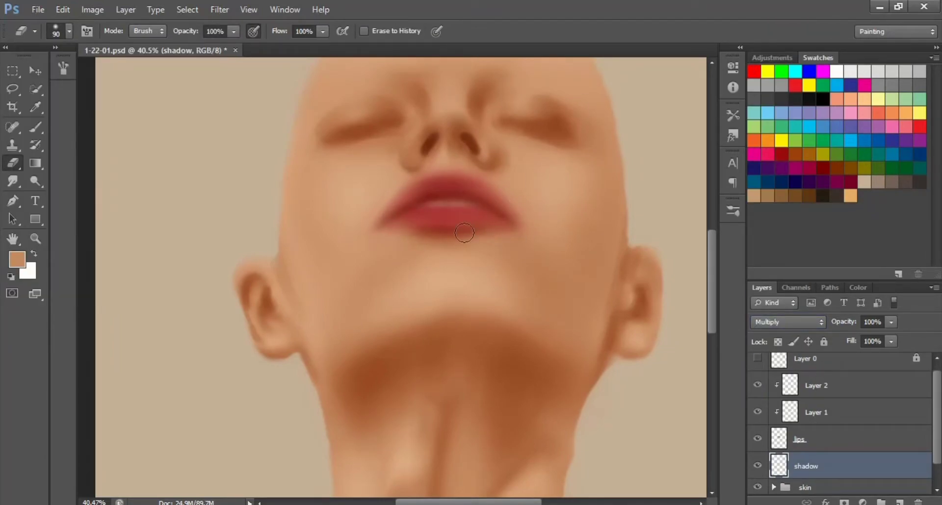
key("b")
left_click(69, 31)
key("Return")
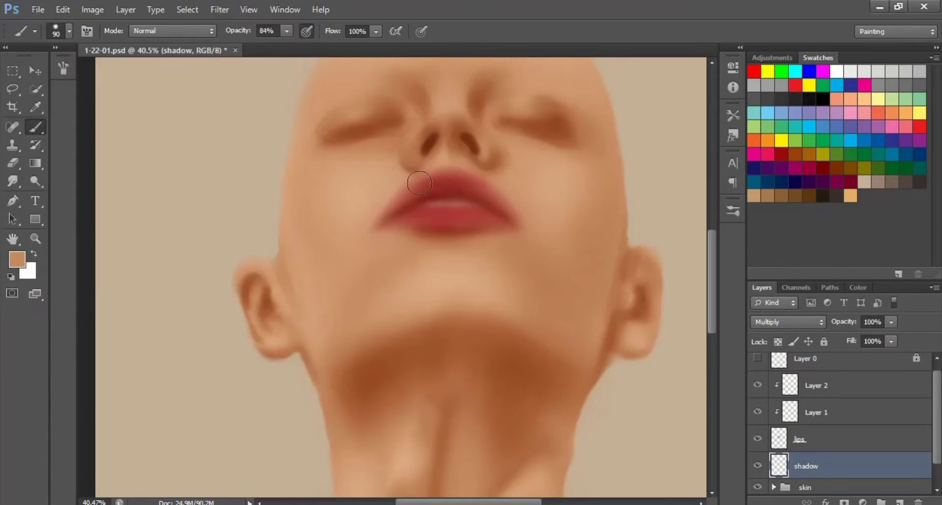
left_click_drag(388, 206, 504, 213)
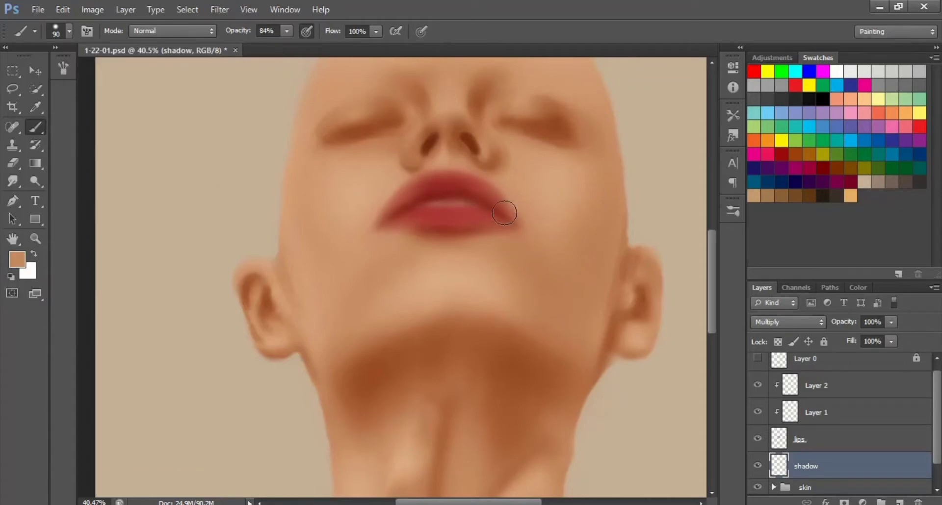
key("e")
left_click(68, 31)
key("Return")
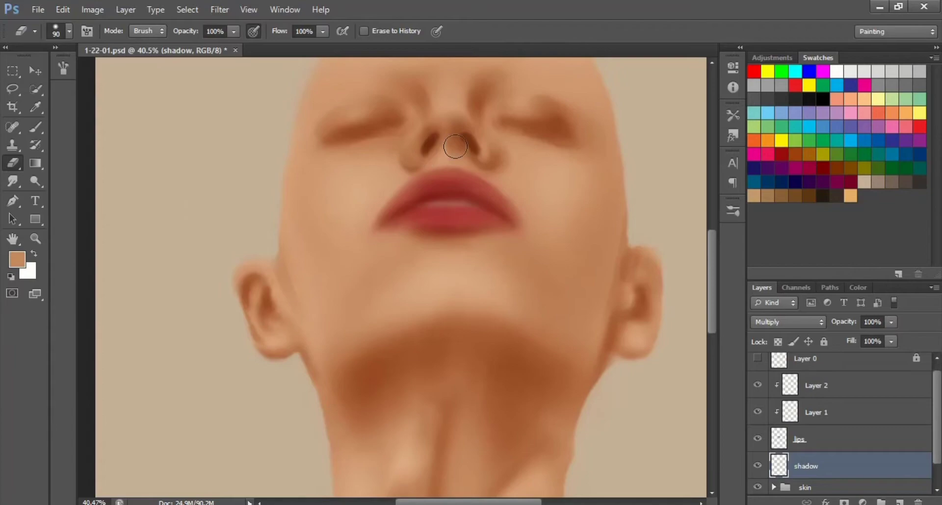
key("b")
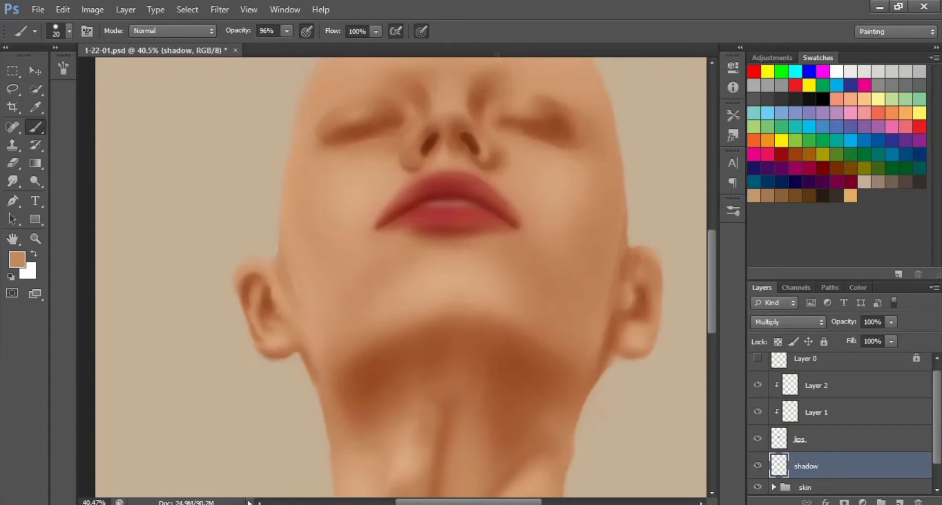
Set brush size to 30 then 15, compare against the sketch, and add a layer above Layer 2
left_click(70, 31)
type("30")
key("Return")
scroll(428, 250, "up", 2)
left_click(69, 30)
type("15")
key("Return")
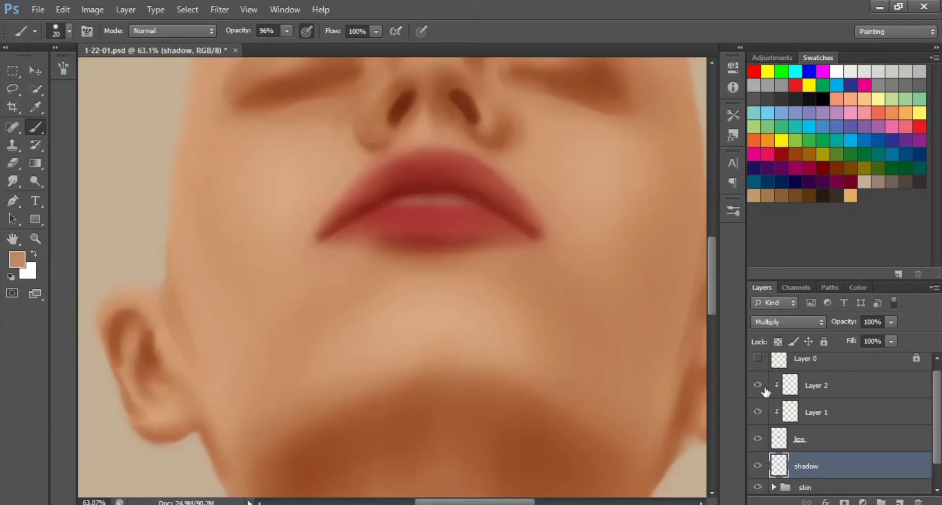
scroll(392, 275, "down", 2)
left_click(757, 359)
scroll(487, 225, "up", 1)
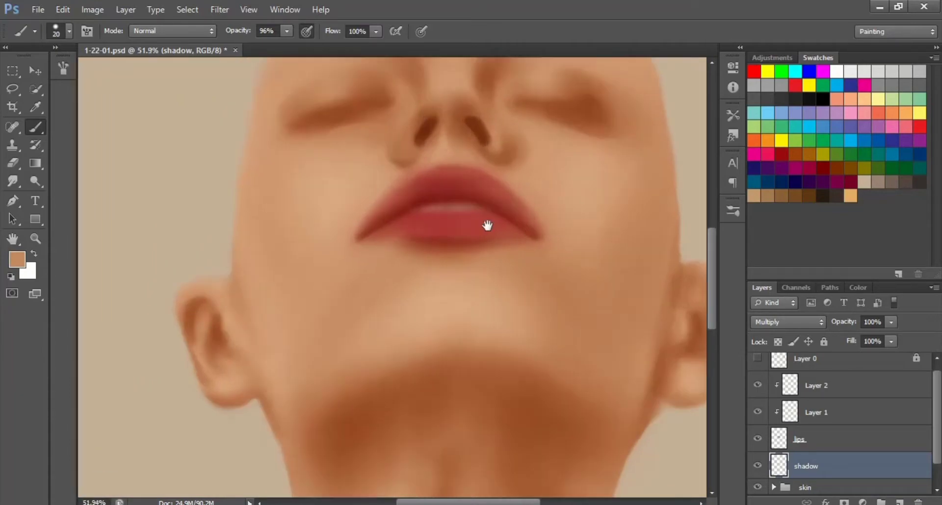
scroll(487, 225, "down", 1)
left_click(834, 439)
Create a clipped layer named 'light' in Screen blending mode
left_click(852, 391)
key("ctrl+shift+n")
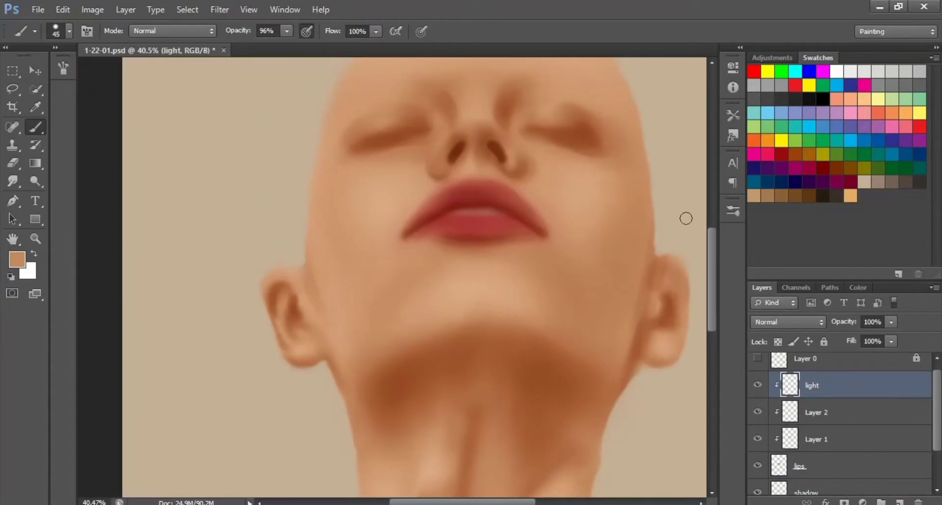
type("light")
left_click(788, 322)
left_click(777, 120)
Paint a soft pink highlight across the lower lip and shrink the brush slightly
key("shift+b")
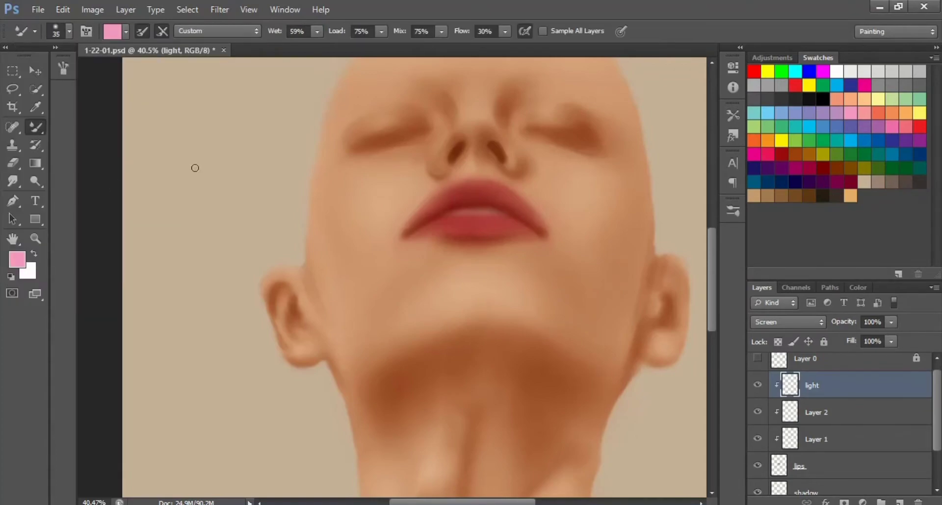
key("shift+b")
left_click_drag(501, 223, 432, 235)
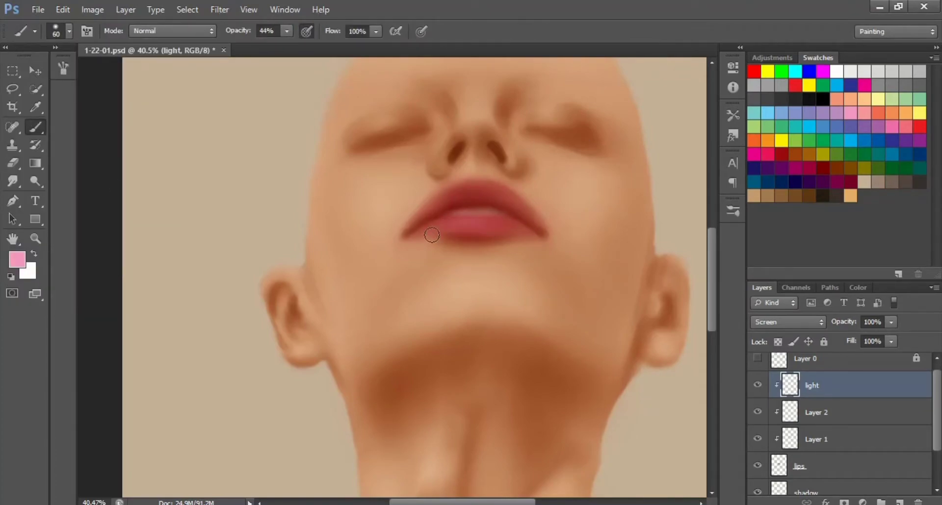
key("shift+b")
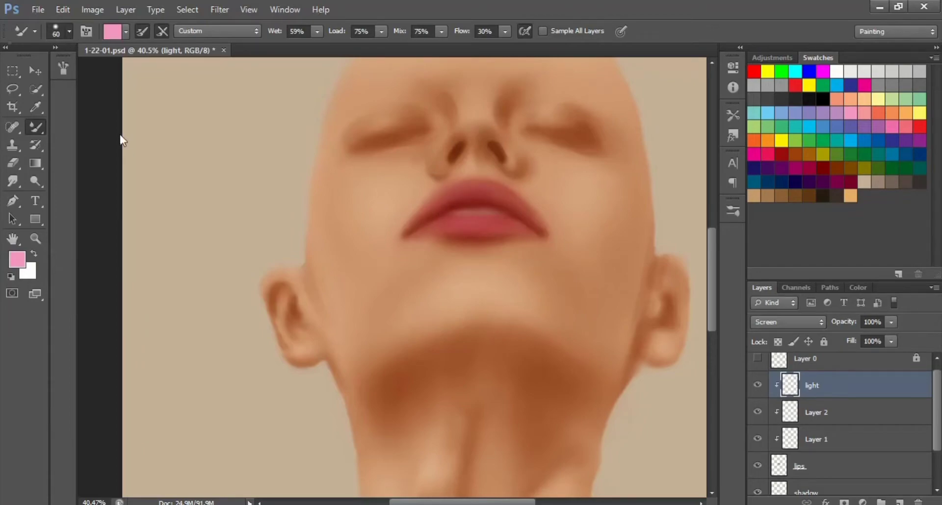
key("shift+b")
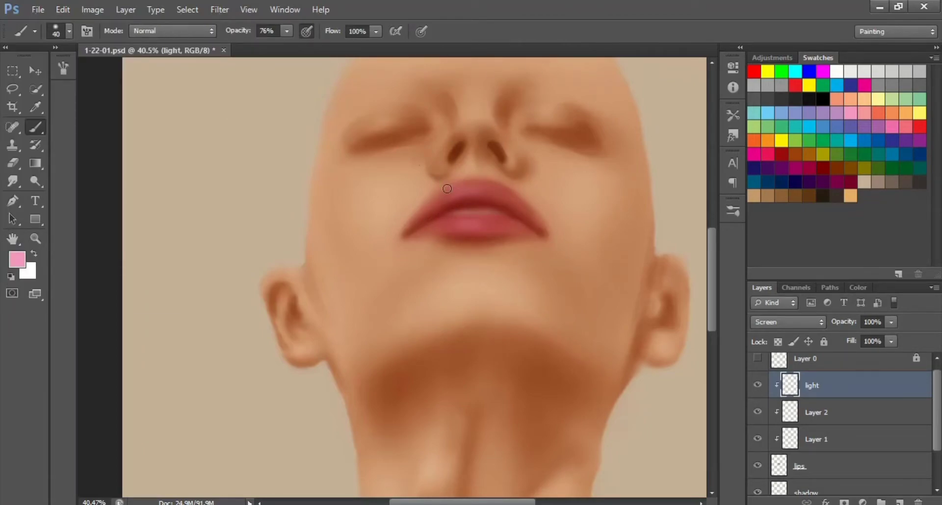
key("bracketleft")
Save the painting and select the shadow layer inside the skin group
scroll(501, 234, "down", 3)
key("ctrl+s")
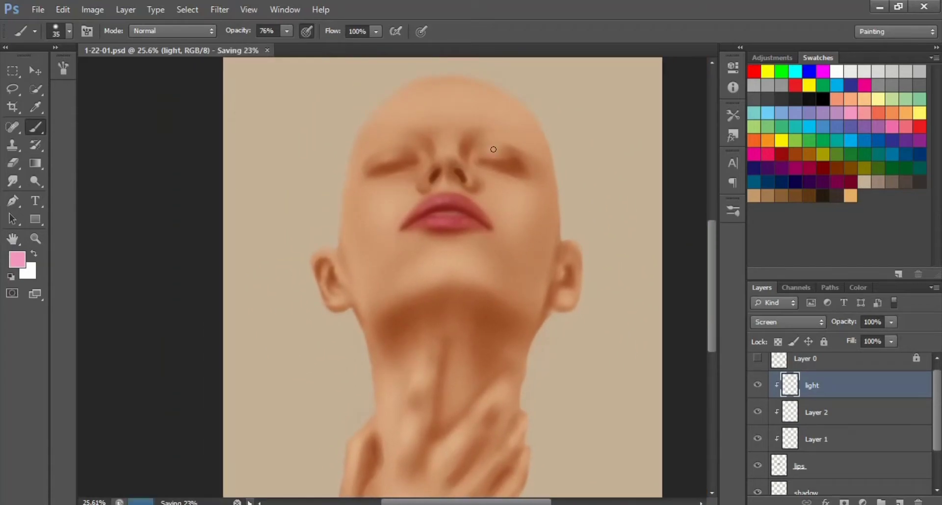
left_click(816, 439, "shift")
left_click(829, 449)
scroll(502, 193, "up", 2)
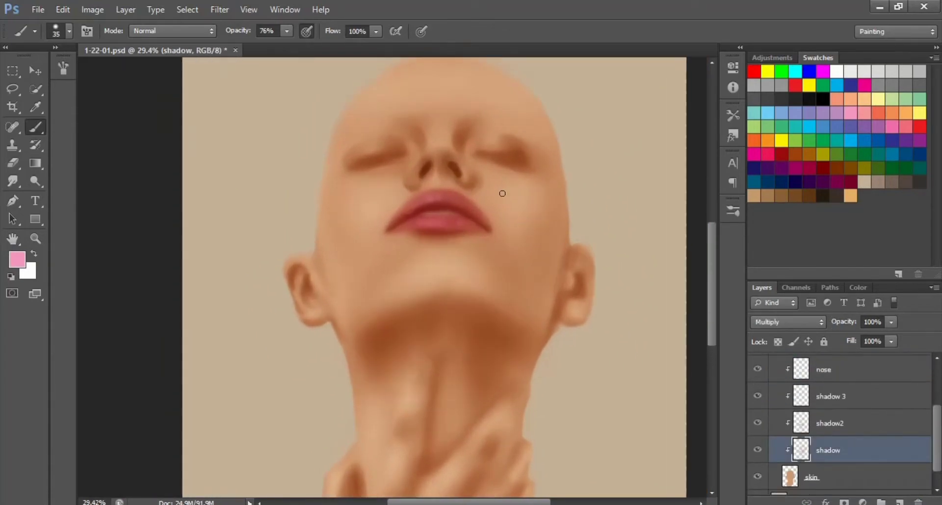
Sample the skin tone as paint colour and enlarge the brush to 150
left_click(501, 193, "alt")
key("bracketright")
key("bracketright")
key("bracketright")
scroll(492, 177, "up", 1)
scroll(355, 262, "up", 1)
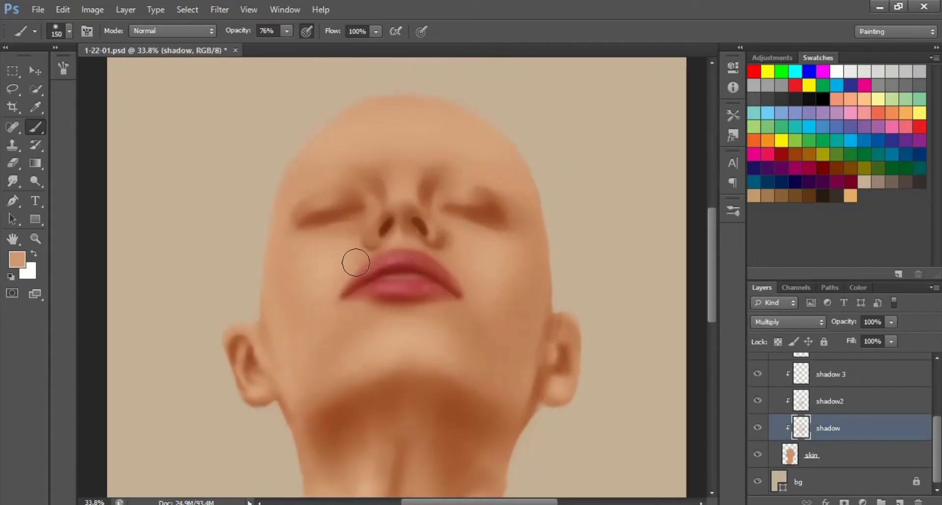
scroll(367, 274, "up", 1)
scroll(441, 269, "down", 2)
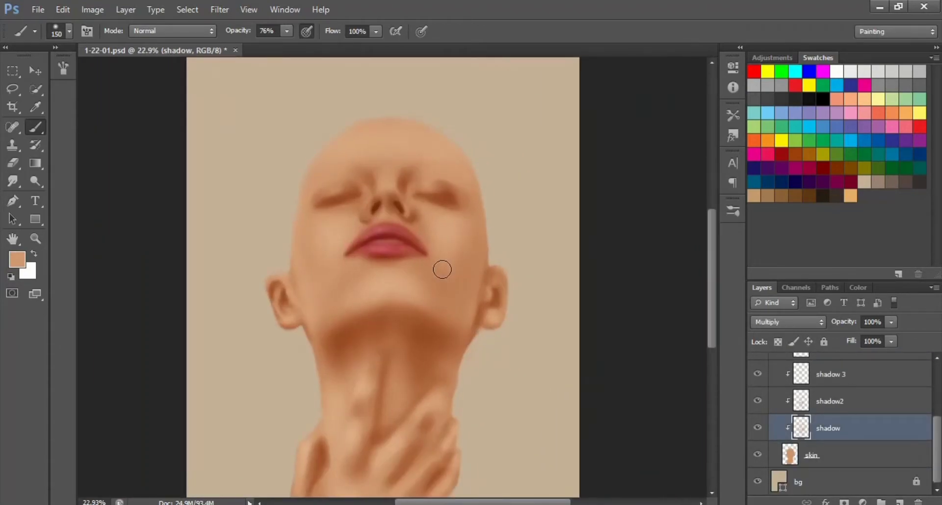
scroll(446, 294, "up", 1)
scroll(420, 297, "up", 1)
scroll(421, 297, "up", 1)
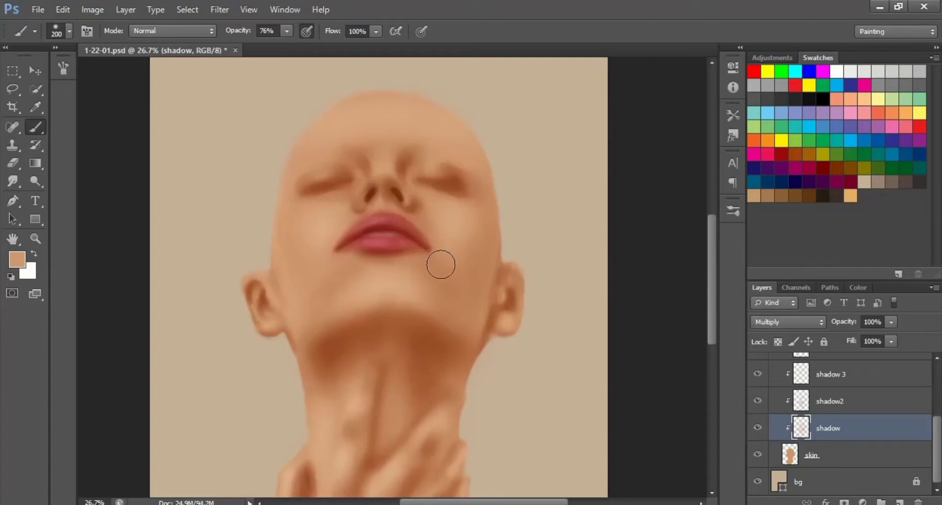
Move to the shadow 3 layer and set the brush size to 90
key("alt+bracketright")
key("alt+bracketright")
left_click(69, 31)
type("90")
key("Return")
scroll(352, 250, "up", 1)
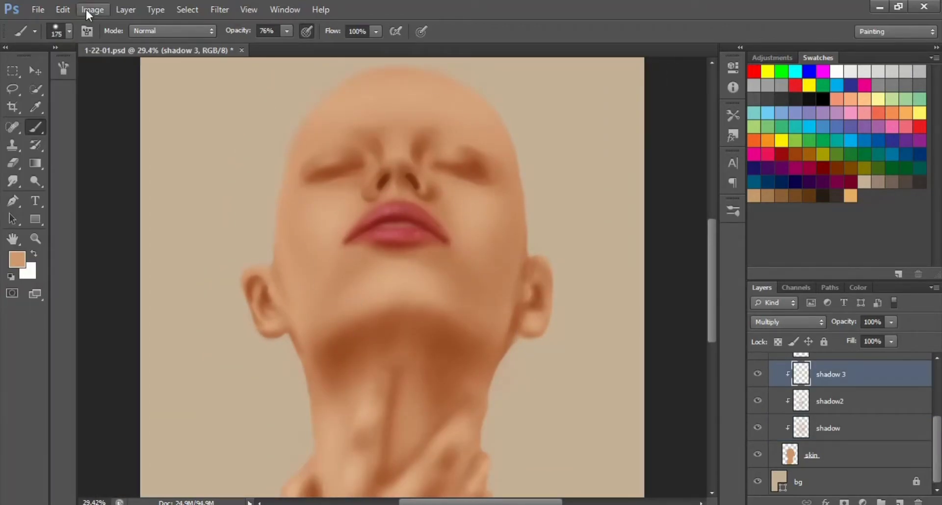
left_click(70, 31)
key("alt+bracketleft")
key("Escape")
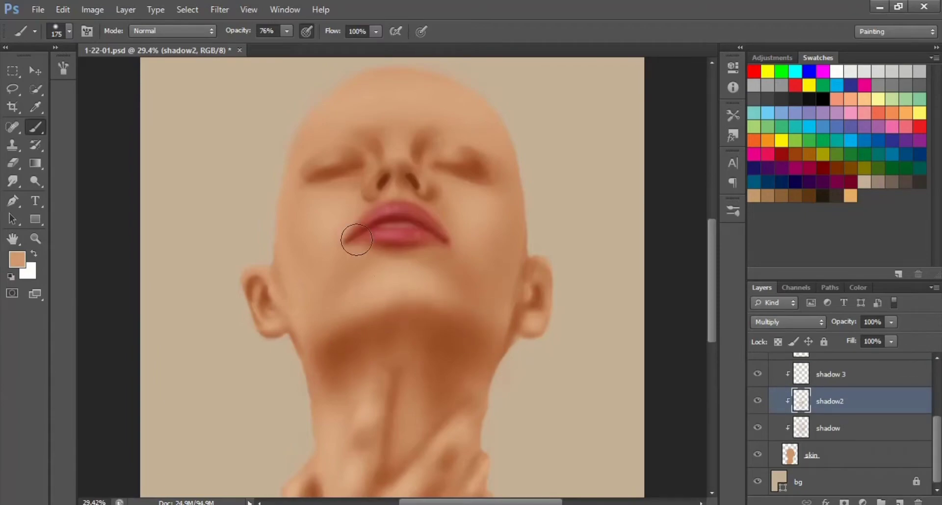
Alternate eraser and brush across the shadow layers, ending on shadow 3 with a 150 brush
key("e")
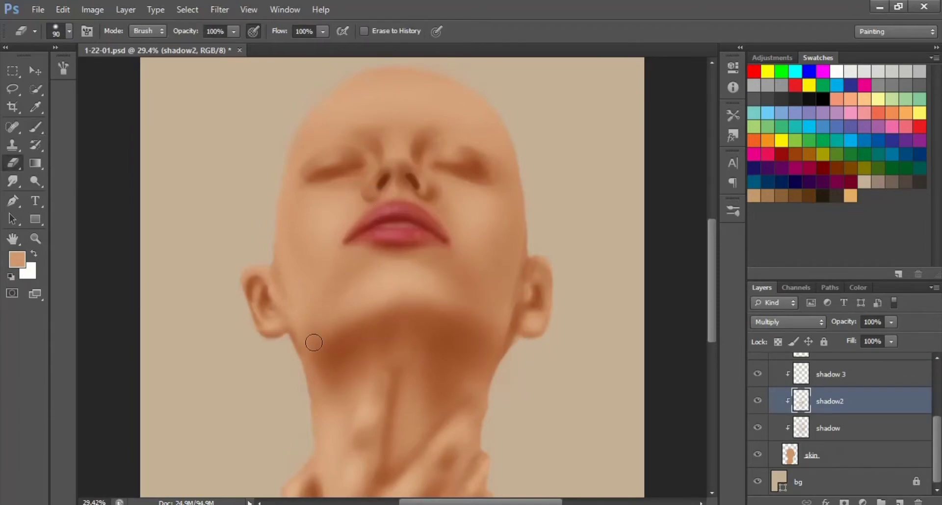
key("alt+bracketright")
key("alt+bracketleft")
key("b")
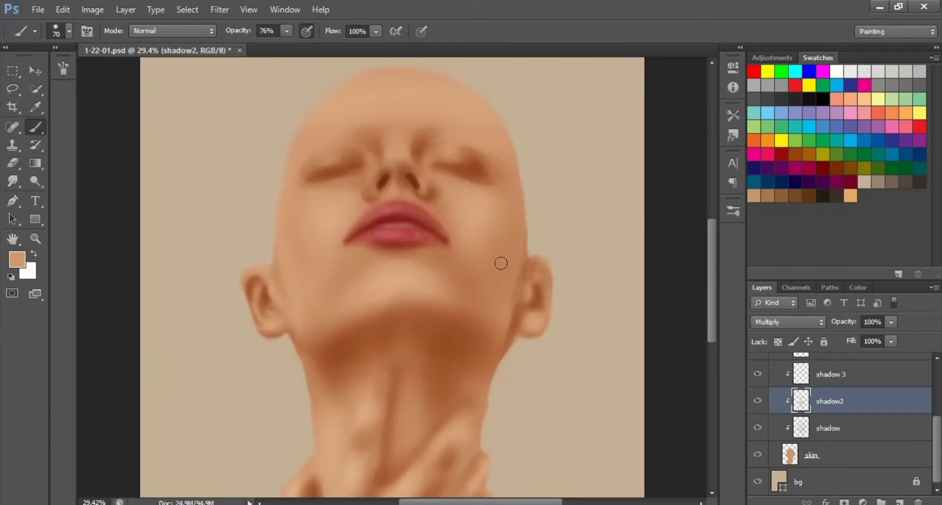
key("alt+bracketright")
key("bracketright")
key("bracketright")
key("bracketright")
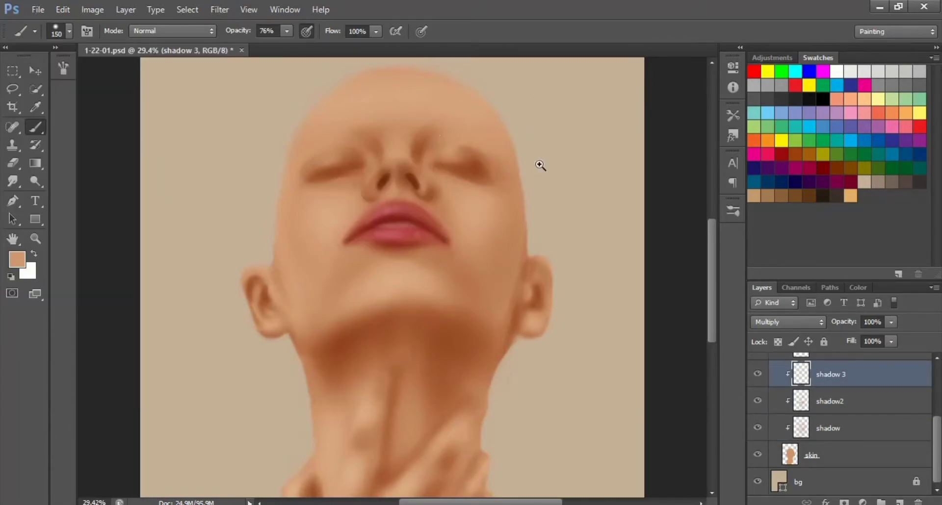
scroll(540, 166, "down", 2)
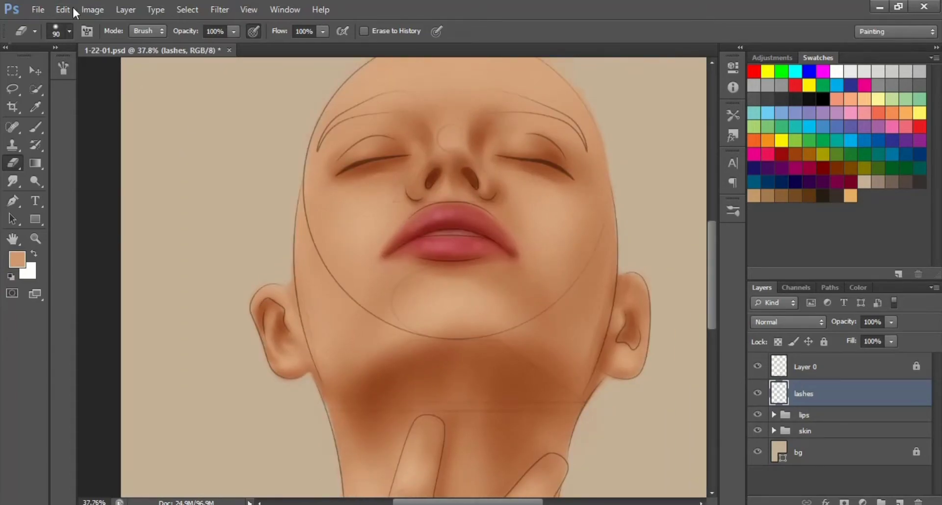
Paint dark lash strokes over the left and right closed eyes
left_click(69, 31)
key("Return")
left_click(757, 367)
key("b")
left_click(63, 68)
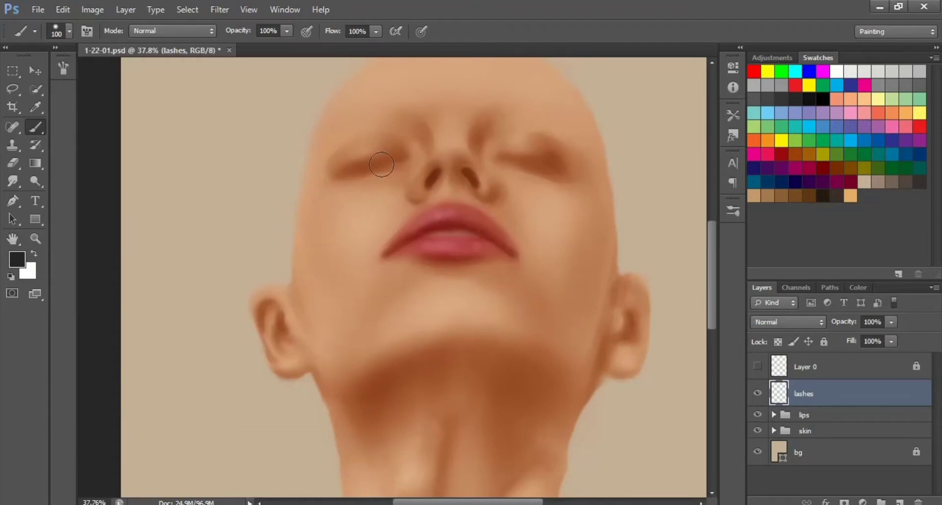
left_click_drag(343, 162, 415, 164)
left_click_drag(493, 154, 566, 171)
left_click(63, 67)
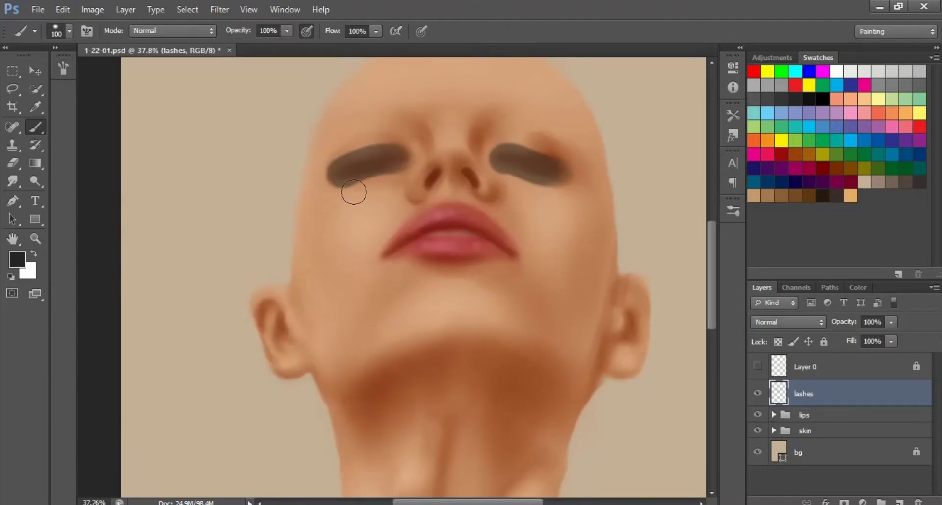
left_click_drag(493, 154, 586, 182)
Erase excess from both lash strokes with an 80 eraser, checking against the sketch
key("e")
left_click(69, 31)
key("Return")
left_click(757, 367)
mouse_move(383, 149)
left_mouse_down()
mouse_move(324, 167)
mouse_move(417, 165)
left_mouse_up()
left_click_drag(339, 171, 417, 162)
left_click(757, 367)
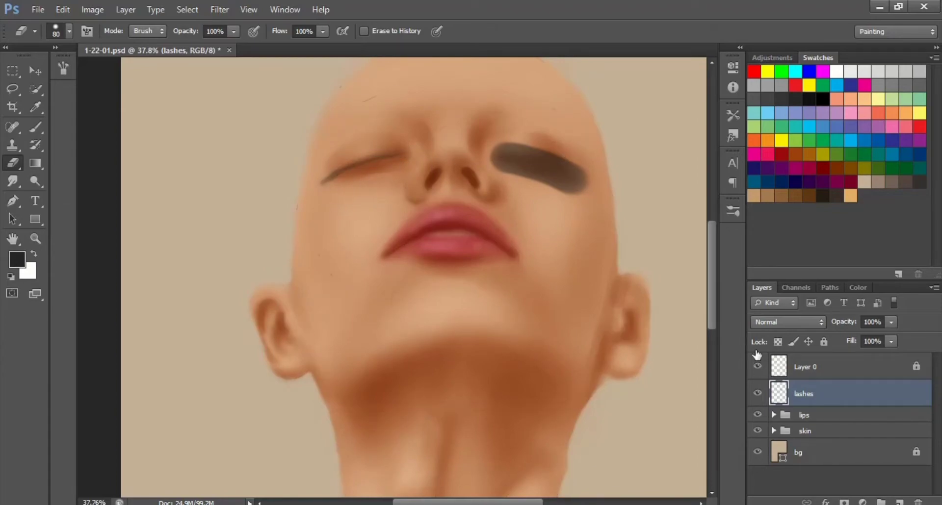
left_click_drag(483, 160, 584, 179)
left_click(757, 366)
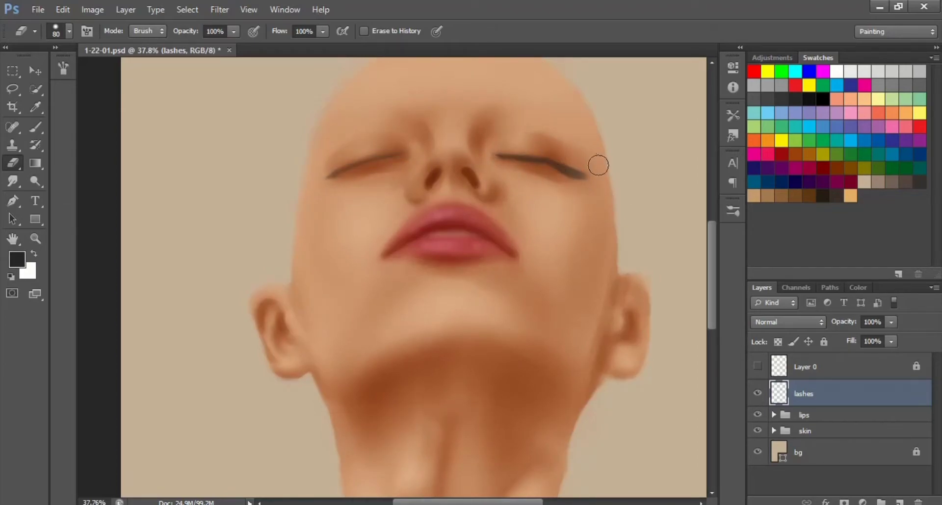
Repaint and trim both lash strokes into thin dark lines
key("b")
key("e")
mouse_move(414, 142)
left_mouse_down()
mouse_move(294, 187)
mouse_move(414, 169)
left_mouse_up()
left_click(758, 367)
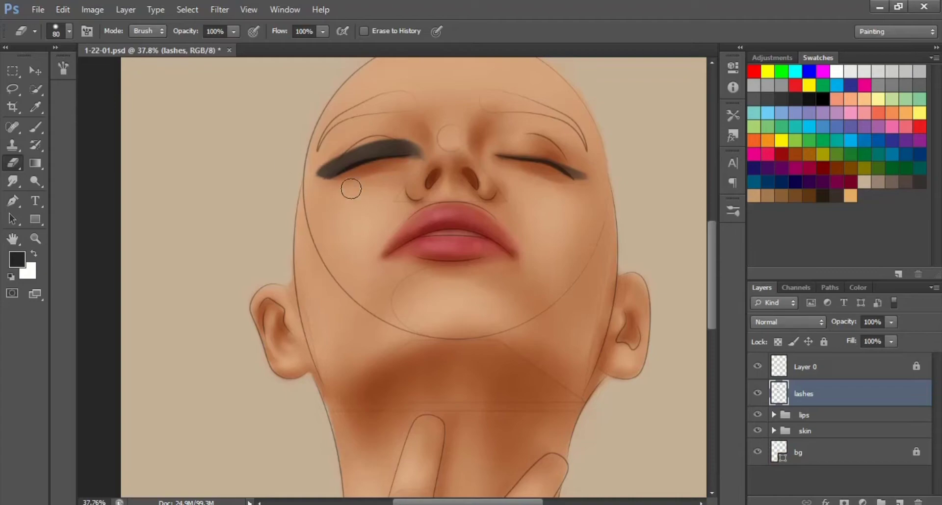
mouse_move(346, 184)
left_mouse_down()
mouse_move(369, 148)
mouse_move(420, 155)
left_mouse_up()
key("b")
left_click_drag(496, 156, 596, 171)
key("e")
mouse_move(505, 186)
left_mouse_down()
mouse_move(574, 196)
mouse_move(596, 174)
left_mouse_up()
left_click_drag(530, 139, 580, 158)
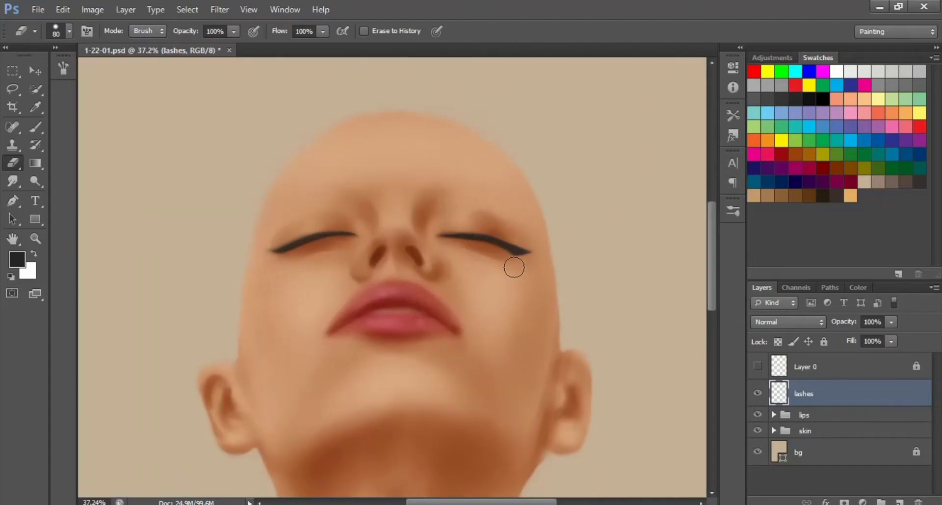
Smudge the lash lines outward into fine flicked hairs
key("r")
scroll(252, 227, "up", 2)
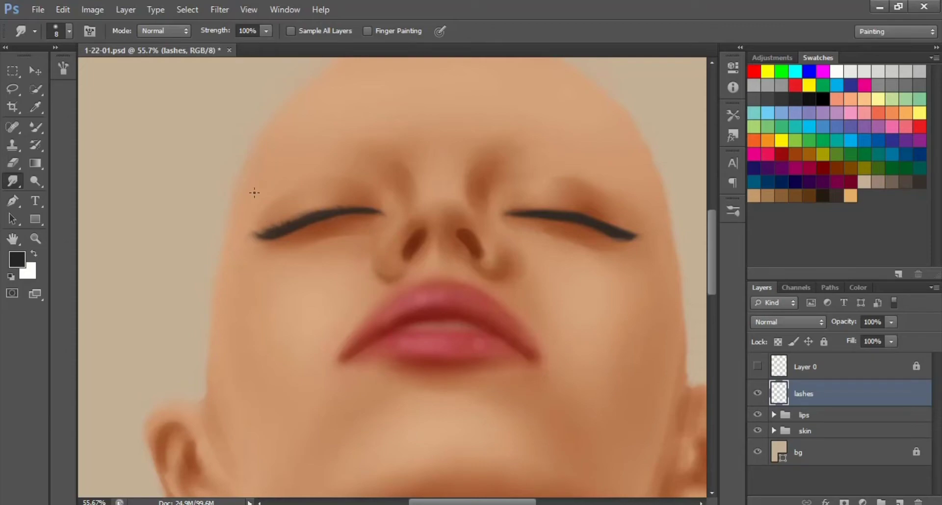
left_click_drag(247, 217, 169, 190)
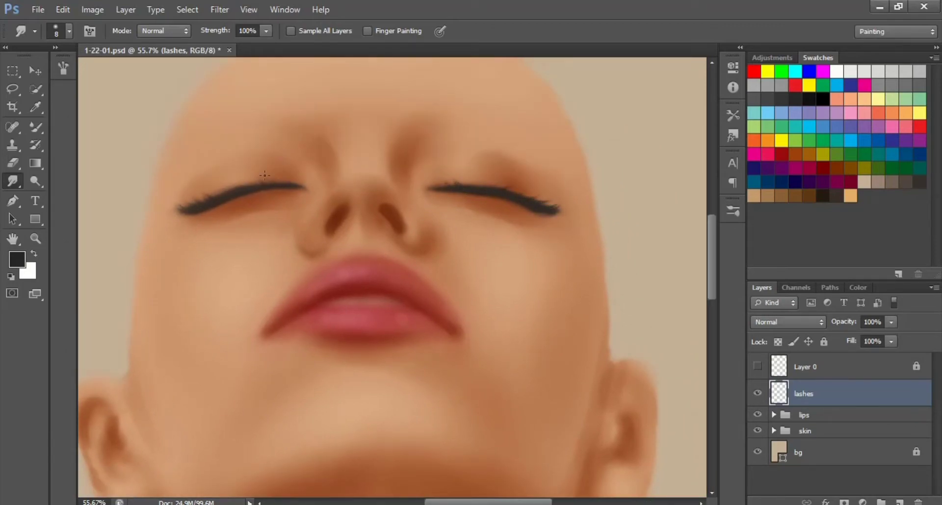
scroll(354, 214, "down", 2)
scroll(362, 196, "down", 3)
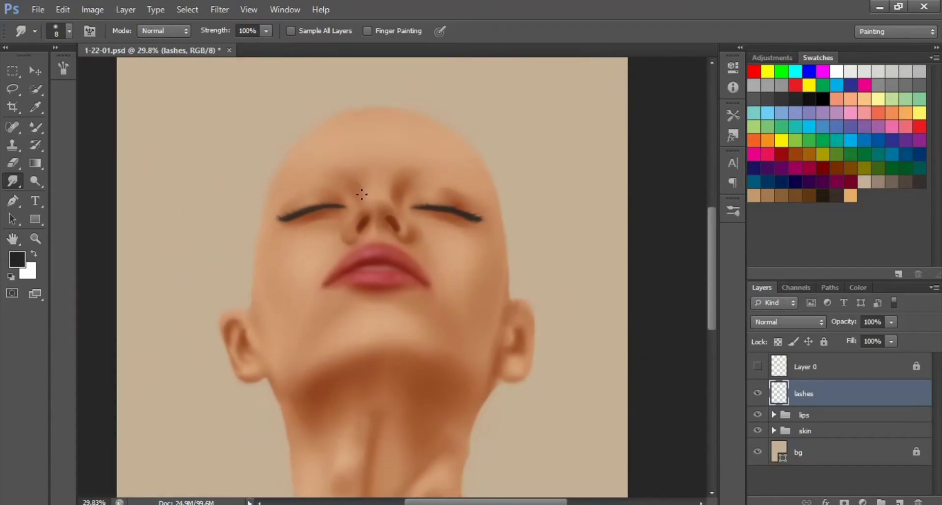
scroll(362, 196, "up", 2)
Add a new layer beneath the lashes named 'eyes shadow'
left_click(899, 501, "ctrl")
double_click(810, 422)
type("eyes shadow")
key("Return")
Paint soft shadow above both eyelids with a soft brush, then set up the eraser
key("b")
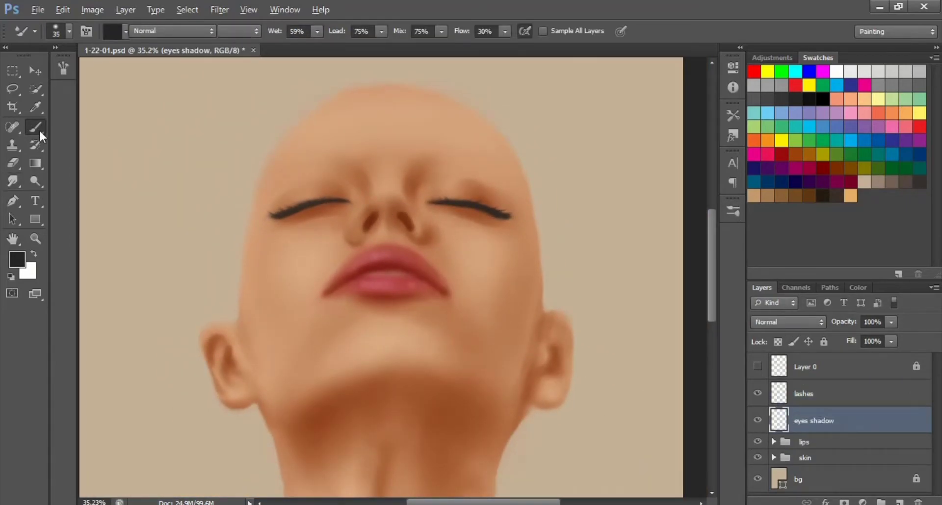
left_click(69, 31)
key("Escape")
left_click(63, 68)
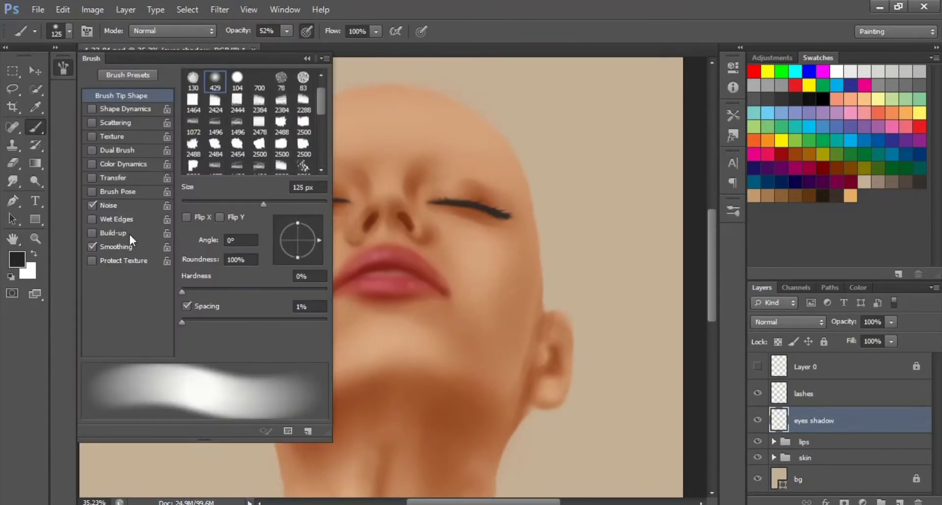
left_click_drag(275, 193, 343, 190)
left_click_drag(505, 196, 453, 172)
key("e")
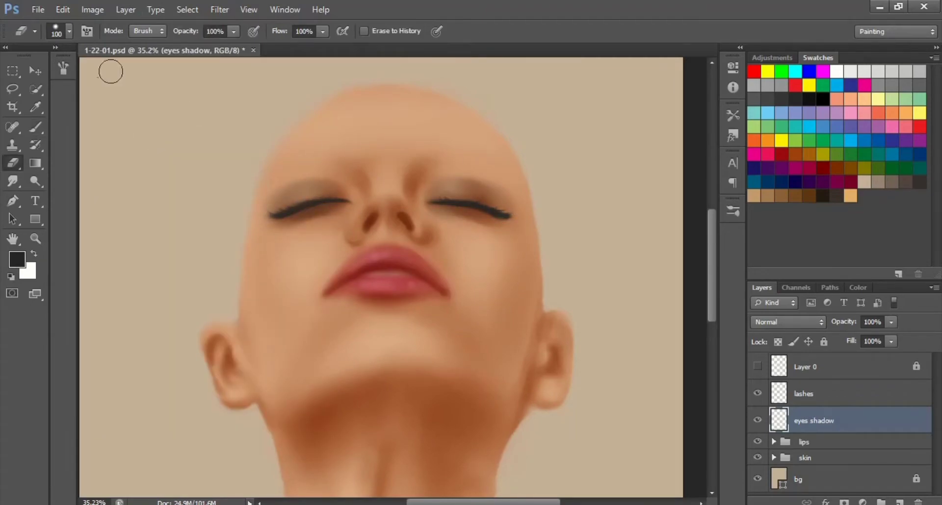
left_click(69, 31)
type("60")
key("Return")
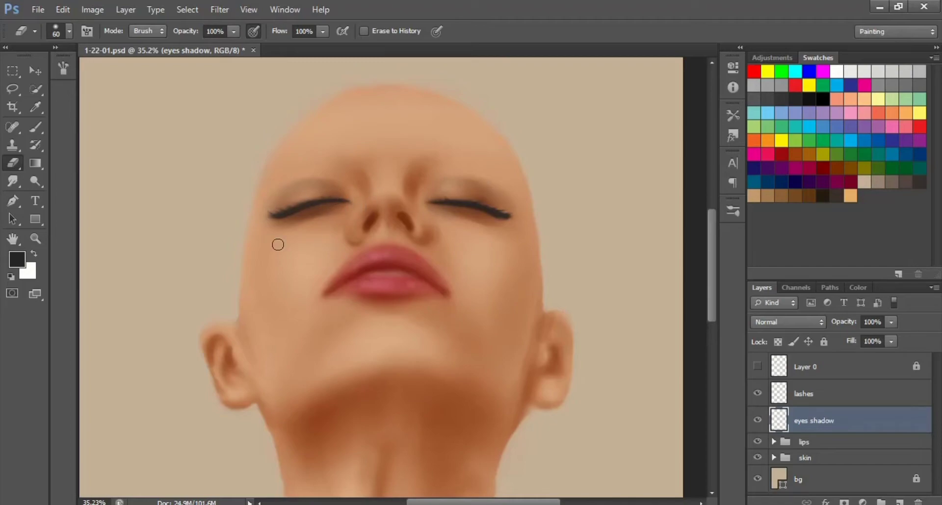
On a new Multiply layer, paint darker brown shadow above both eyelids at 52% opacity
left_click(899, 501)
key("shift+alt+m")
key("b")
key("5")
key("2")
left_click(527, 261, "alt")
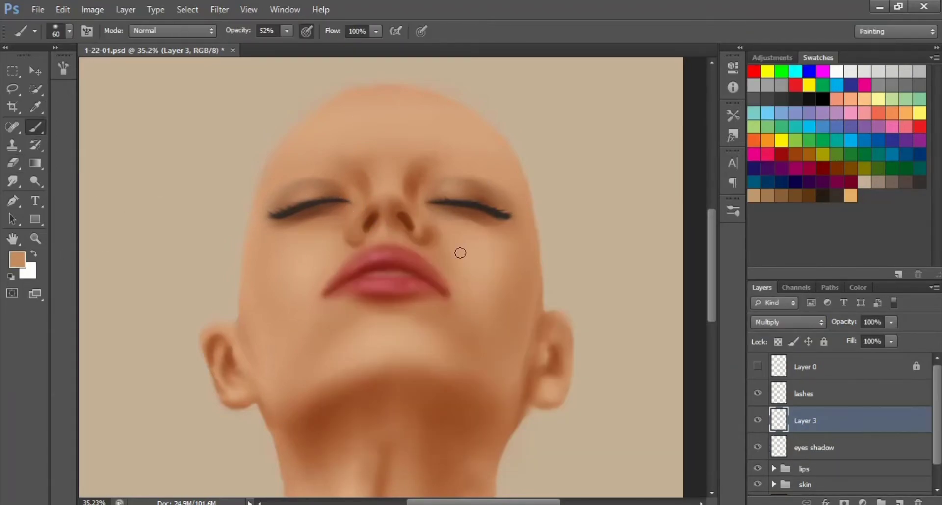
left_click_drag(276, 196, 343, 194)
mouse_move(507, 208)
left_mouse_down()
mouse_move(454, 189)
mouse_move(461, 194)
left_mouse_up()
Undo the stray erasures and lighten the brown shadow above both eyelids
key("e")
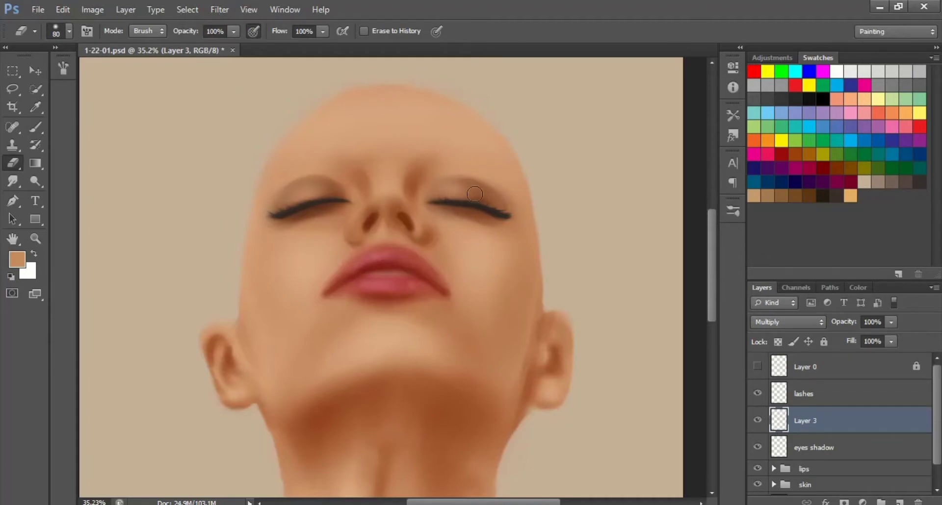
scroll(471, 240, "up", 1)
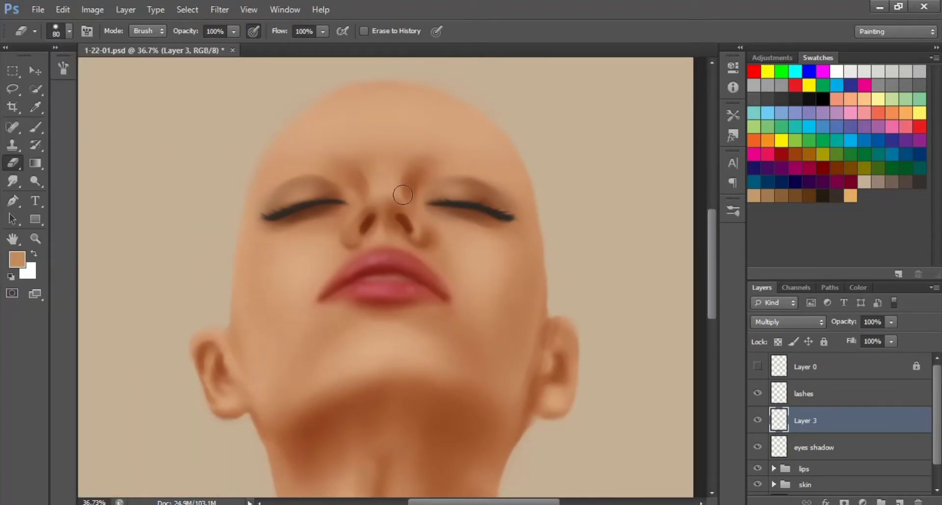
key("b")
key("ctrl+alt+z")
key("e")
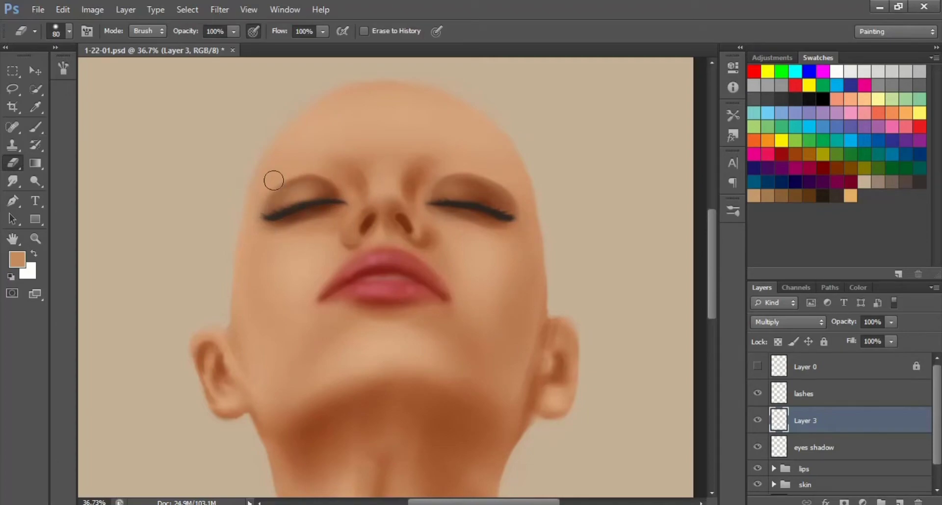
left_click_drag(274, 181, 476, 197)
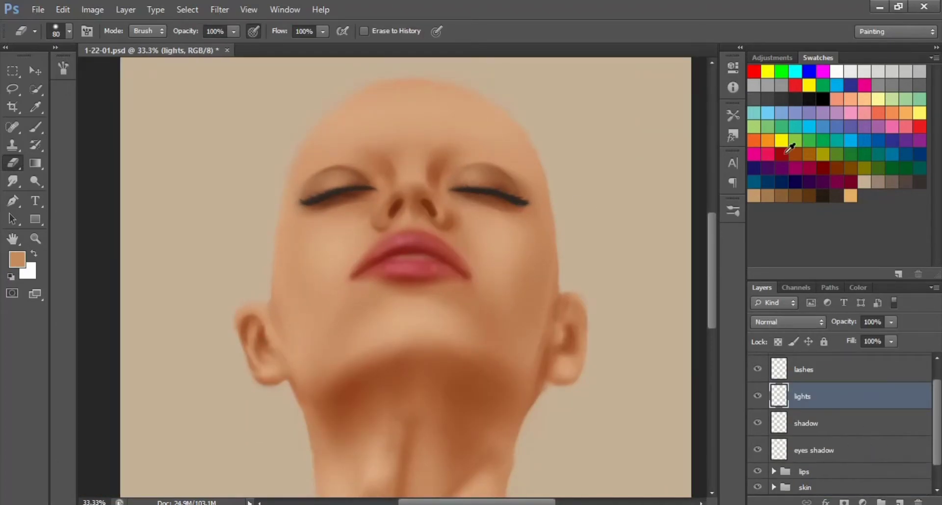
Set the lights layer to Screen blending and keep the brush mode at Normal
left_click(788, 322)
left_click(785, 140)
scroll(323, 189, "up", 1)
key("b")
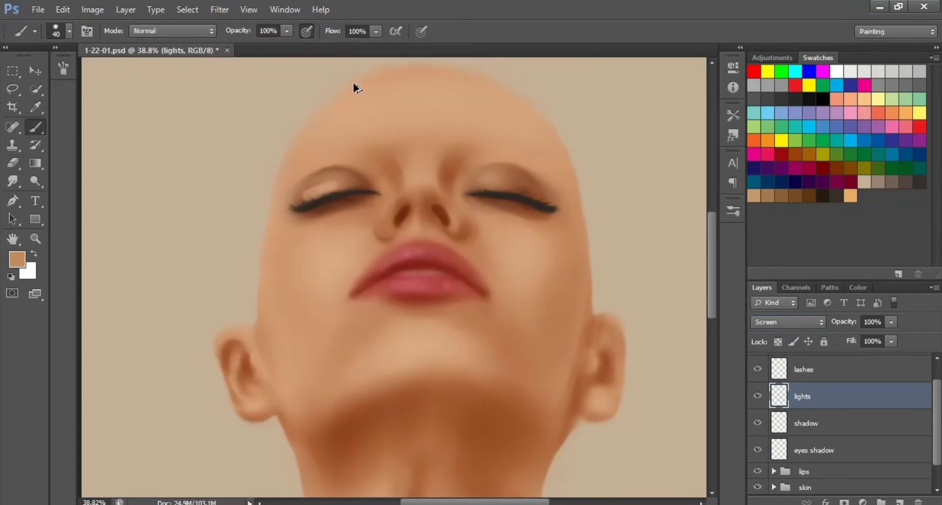
left_click(130, 33)
left_click(304, 210)
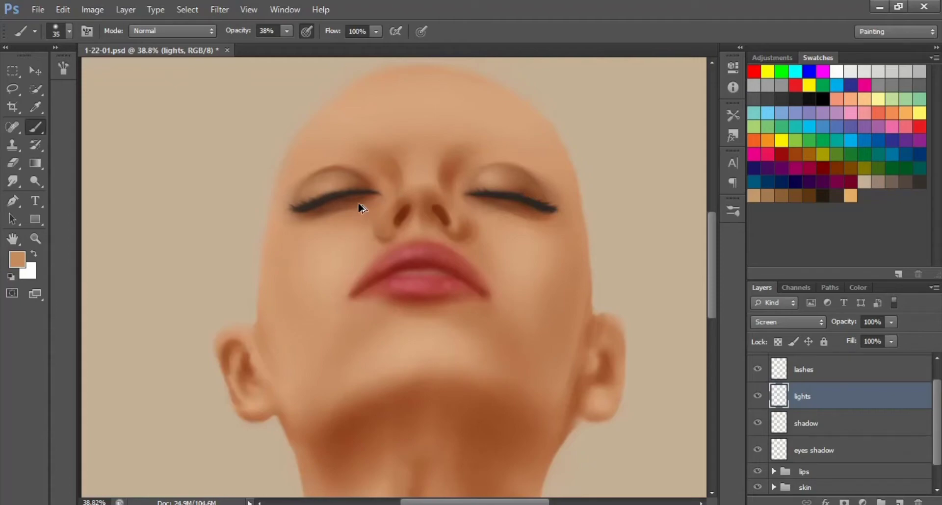
With the eraser active, step between the shadow and eyes shadow layers and check brush tips
key("e")
key("alt+bracketleft")
key("alt+bracketleft")
key("alt+bracketright")
left_click(69, 31)
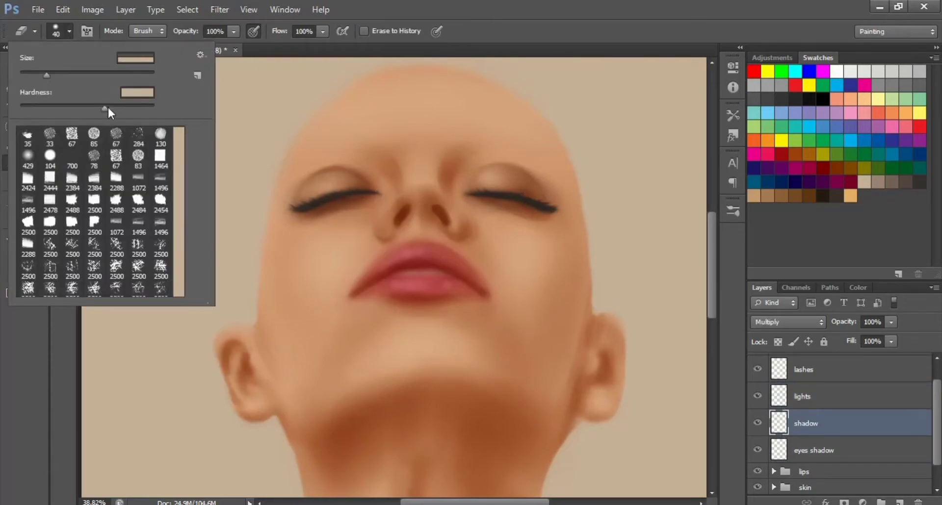
key("Escape")
key("alt+bracketleft")
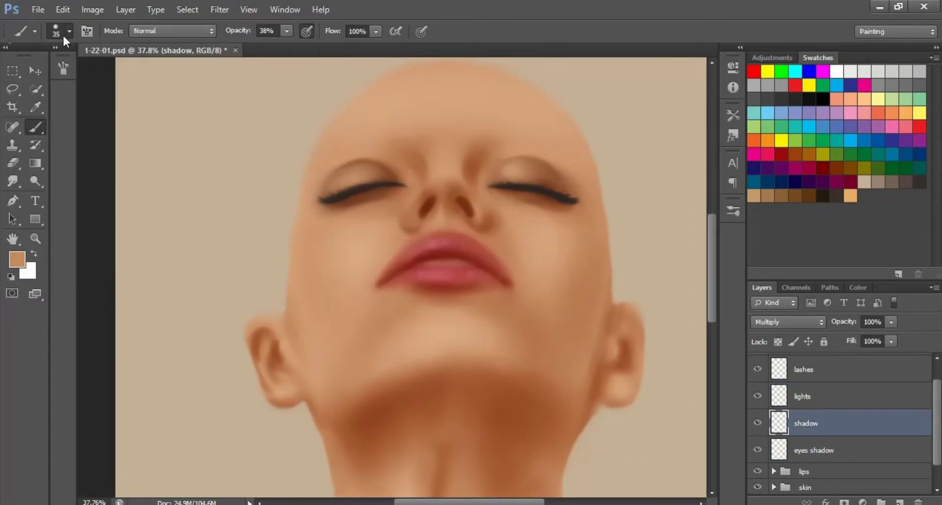
Toggle brush and eraser while selecting the lights and eyes shadow layers in turn
key("e")
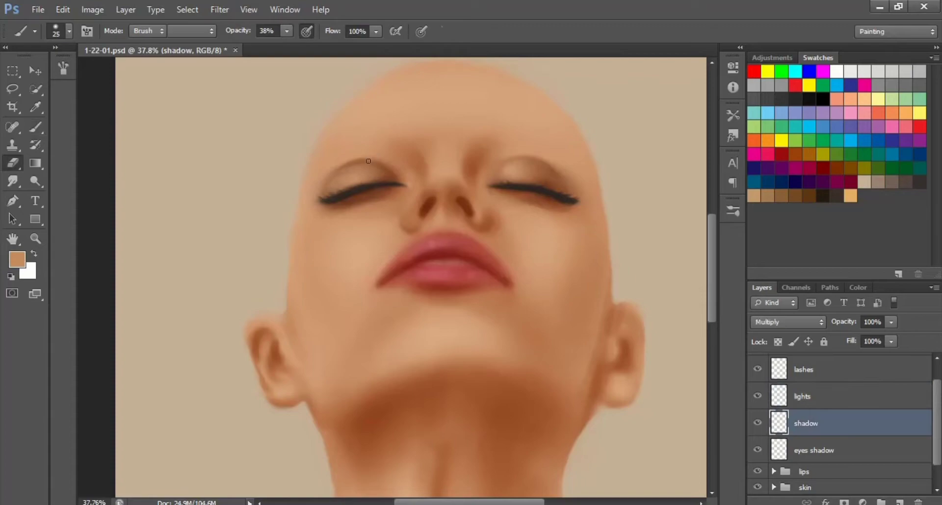
key("b")
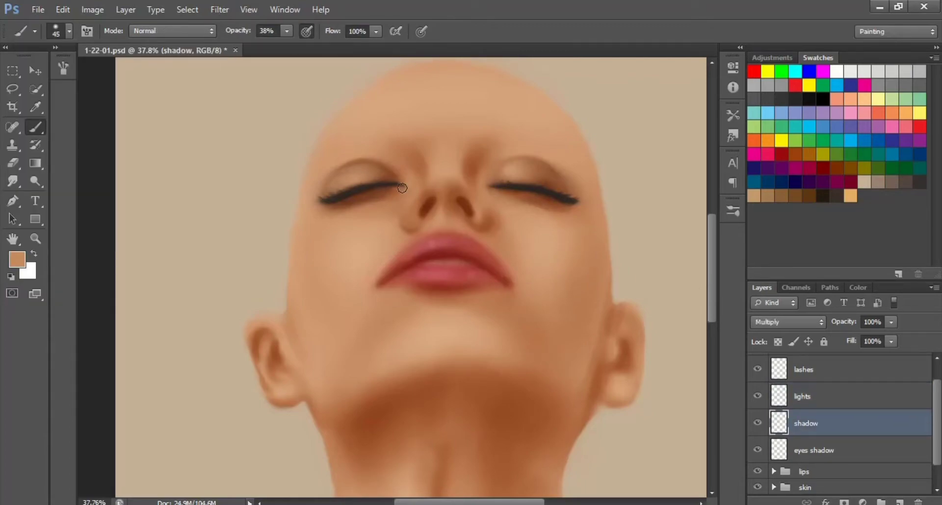
key("e")
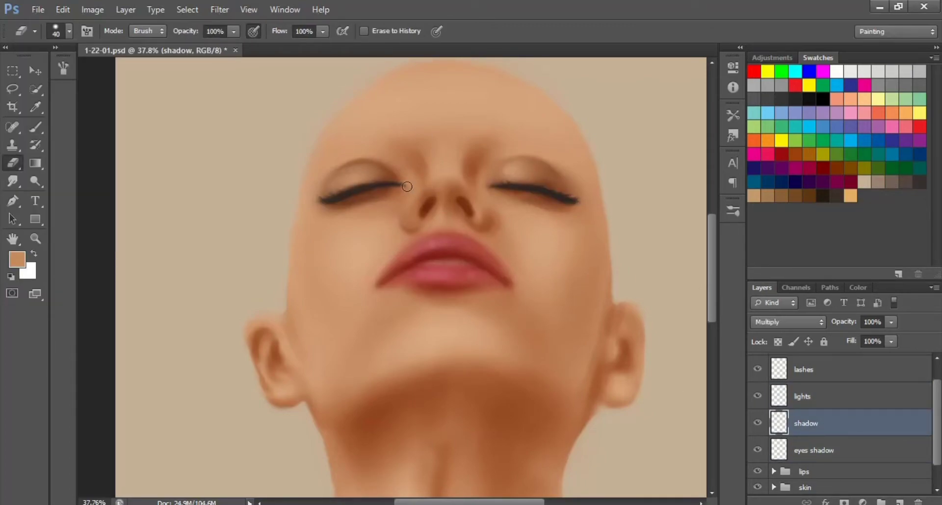
left_click(815, 405)
left_click(772, 450)
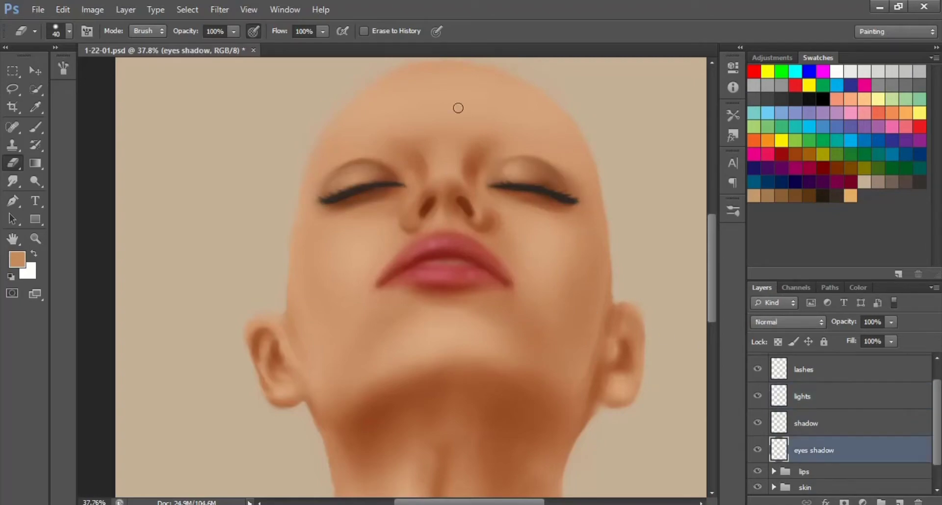
key("b")
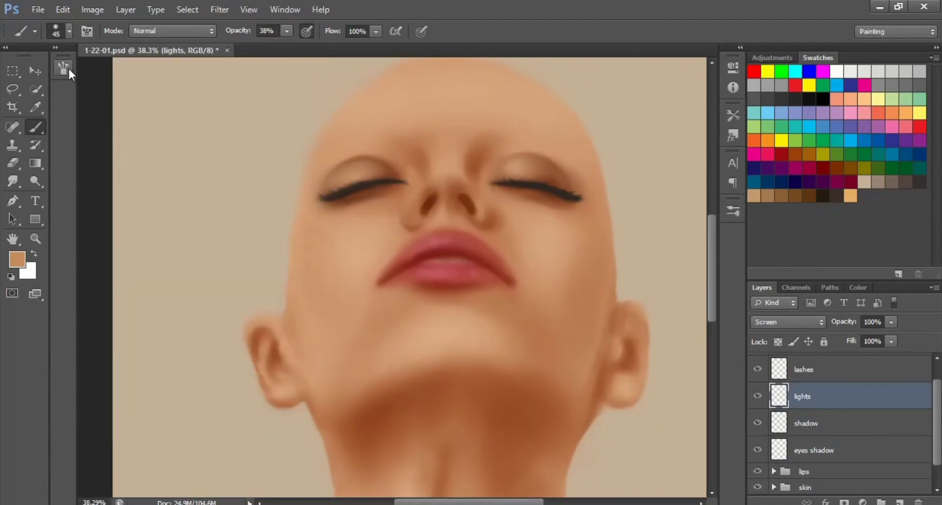
left_click(797, 396)
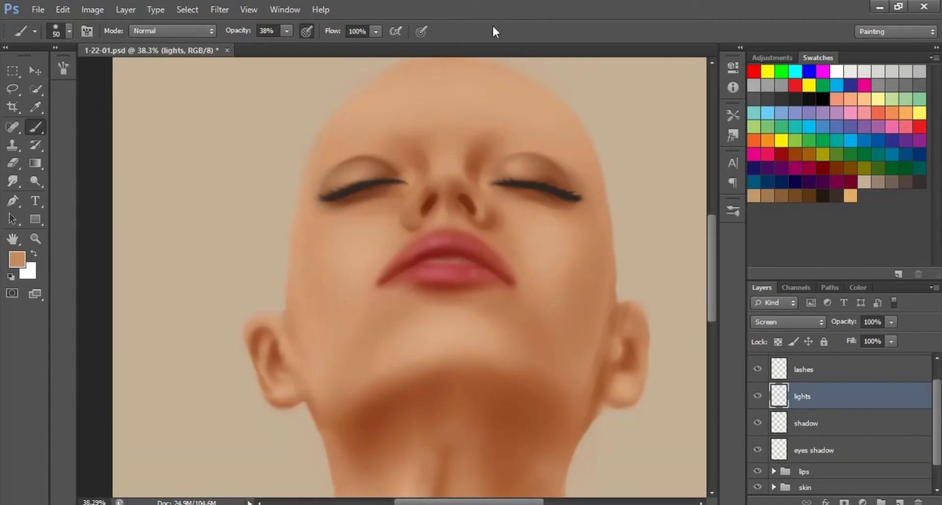
scroll(663, 42, "down", 2)
scroll(469, 203, "down", 1)
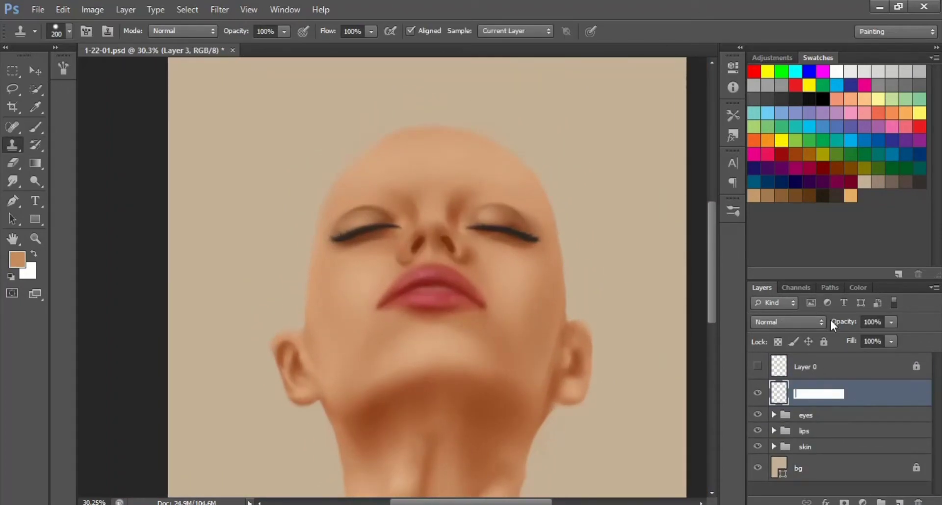
Name the new layer 'brows' and paint thick black strokes over both eyebrows
type("brows")
key("Return")
key("b")
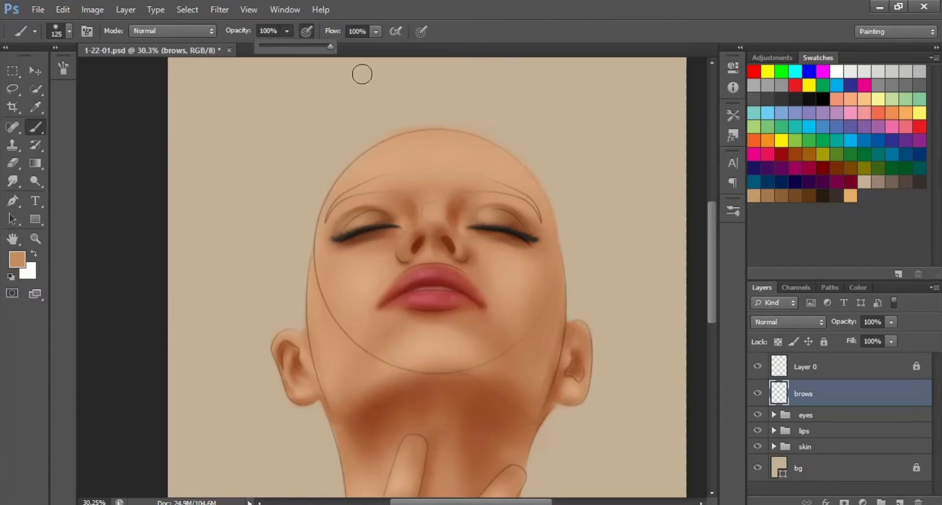
key("d")
left_click_drag(403, 186, 317, 216)
left_click_drag(459, 184, 544, 228)
Erase at about 60% strength to trim both brows thinner, checking against the sketch
left_click(14, 165)
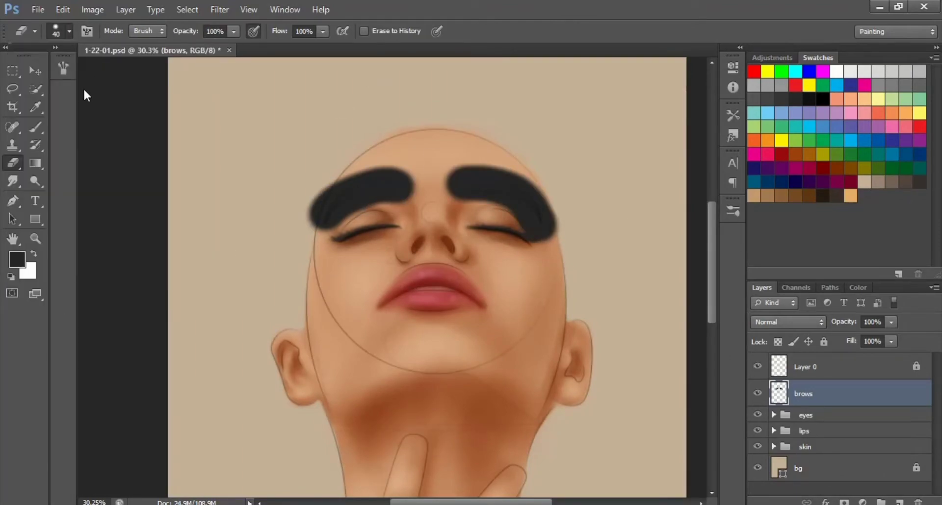
scroll(322, 263, "up", 2)
left_click_drag(234, 31, 204, 46)
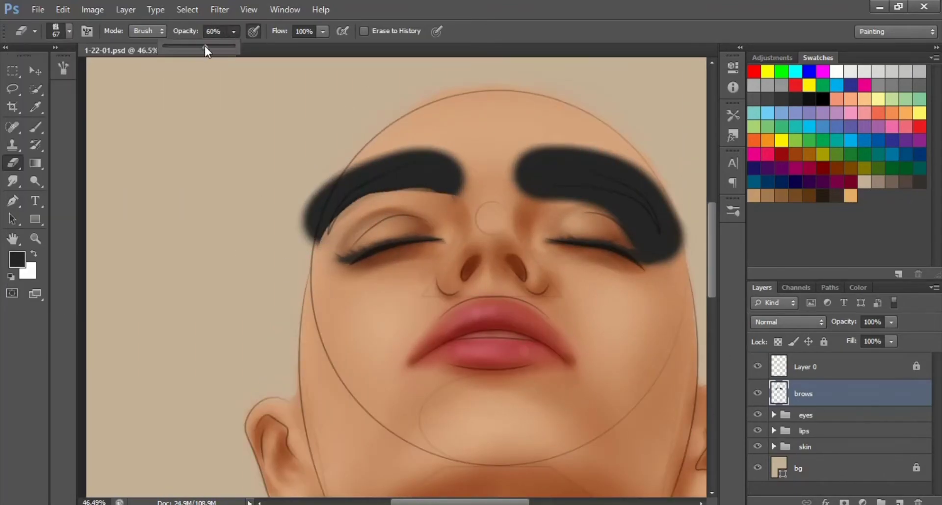
mouse_move(314, 230)
left_mouse_down()
mouse_move(333, 171)
mouse_move(324, 207)
mouse_move(422, 148)
left_mouse_up()
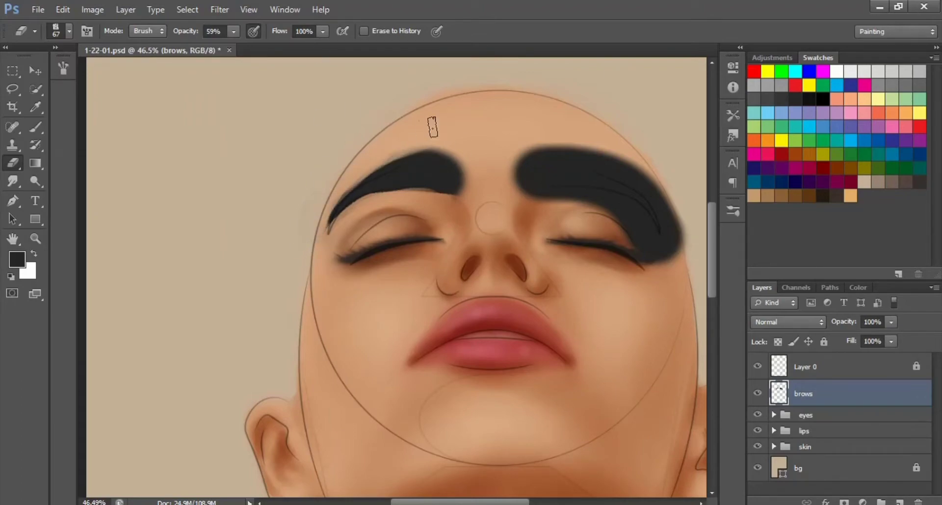
mouse_move(353, 208)
left_mouse_down()
mouse_move(441, 188)
mouse_move(462, 169)
left_mouse_up()
key("4")
key("5")
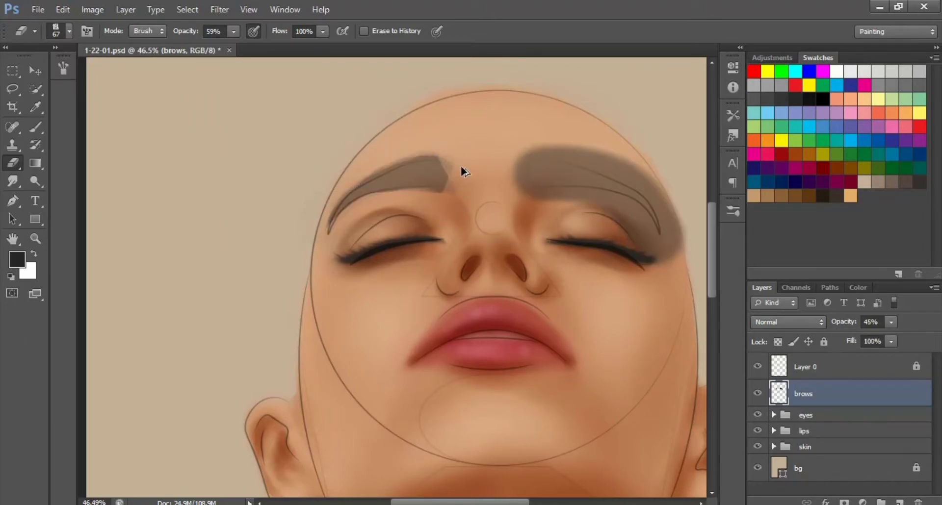
left_click_drag(404, 147, 358, 168)
mouse_move(520, 195)
left_mouse_down()
mouse_move(519, 152)
mouse_move(548, 143)
mouse_move(636, 158)
left_mouse_up()
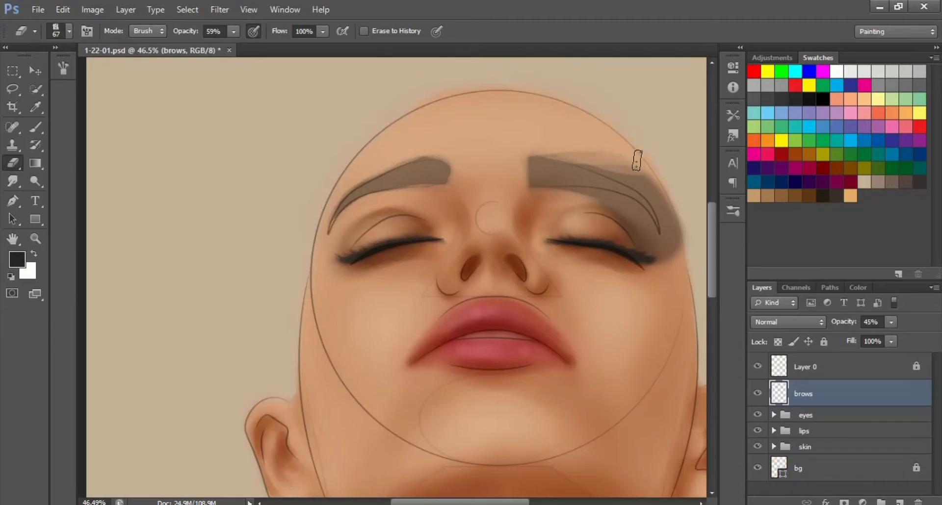
mouse_move(662, 196)
left_mouse_down()
mouse_move(546, 196)
mouse_move(689, 234)
left_mouse_up()
key("0")
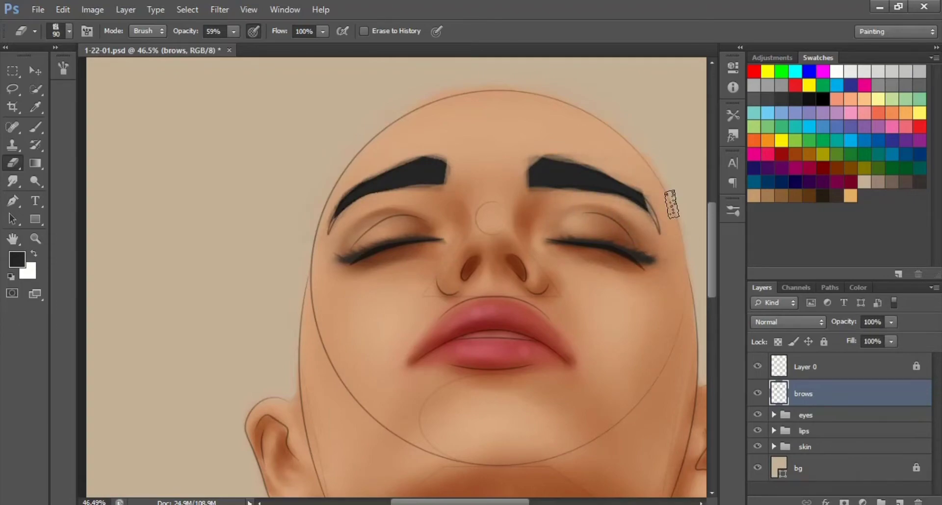
Lightly erase back the tails of both eyebrows
key("b")
right_click(61, 92)
key("Escape")
key("e")
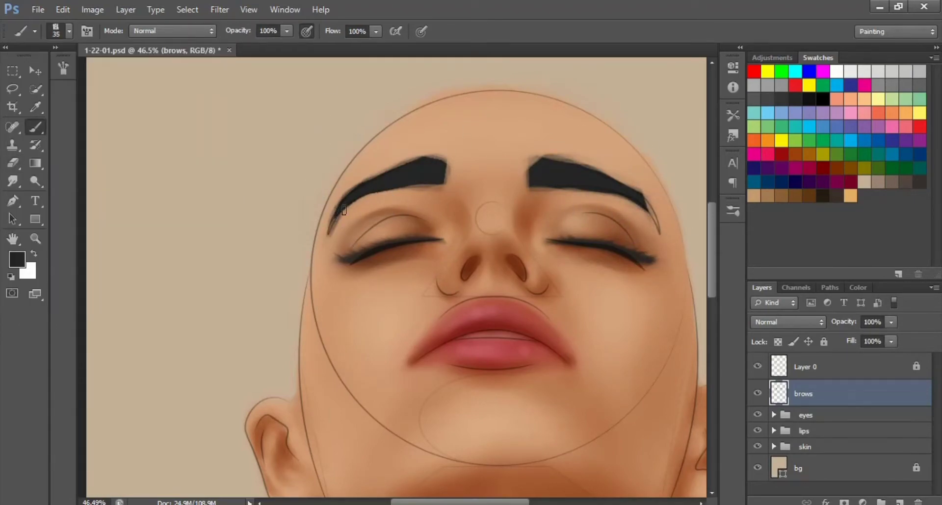
left_click_drag(664, 230, 583, 191)
left_click_drag(343, 215, 326, 235)
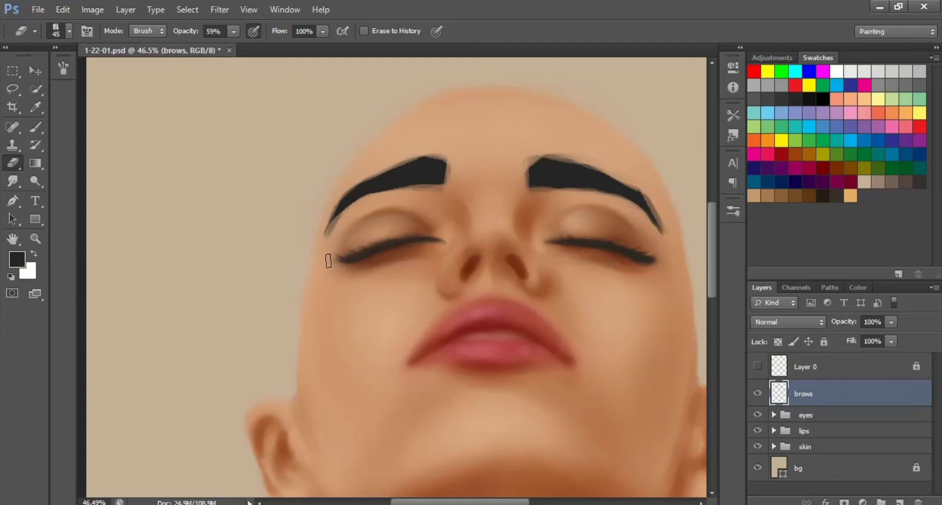
left_click_drag(635, 191, 664, 230)
key("b")
scroll(450, 157, "right", 3)
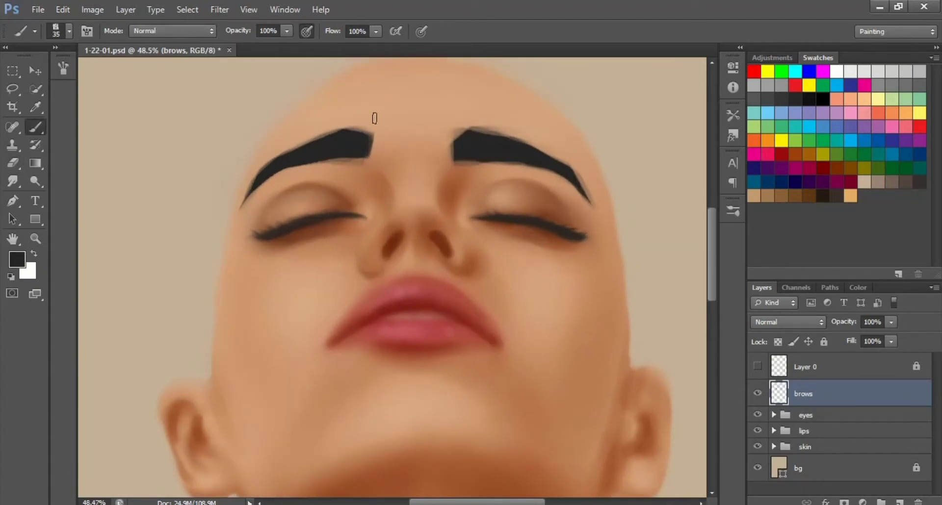
key("e")
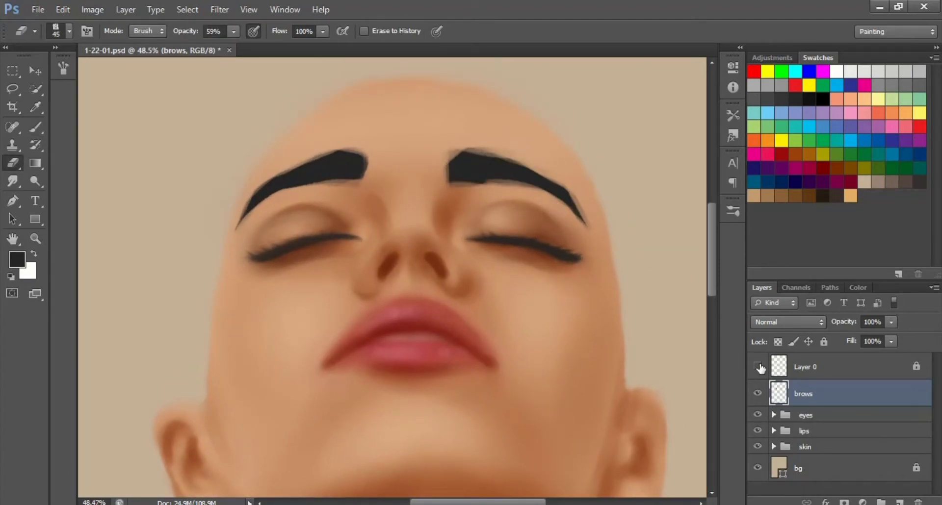
Shrink the eraser and cut fine hair streaks into the left brow
left_click(757, 367)
key("ctrl+z")
key("r")
left_click(69, 31)
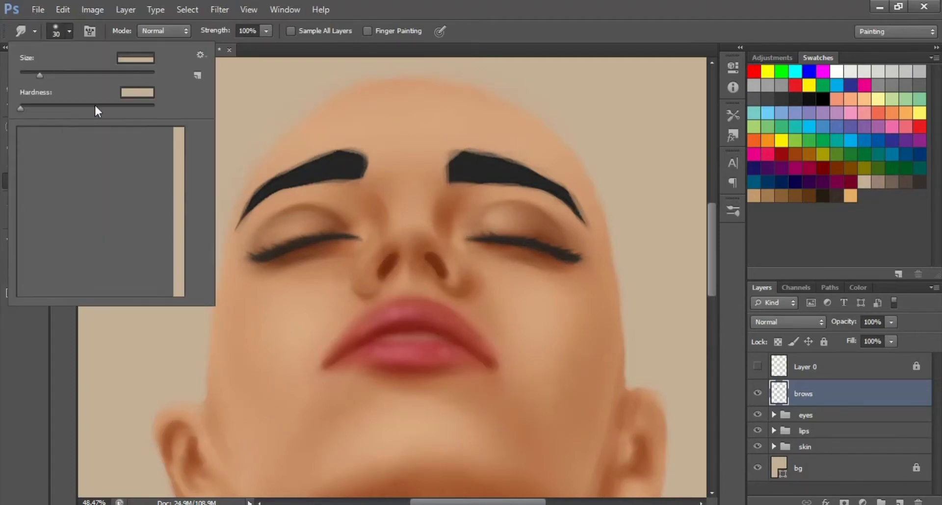
key("Escape")
key("e")
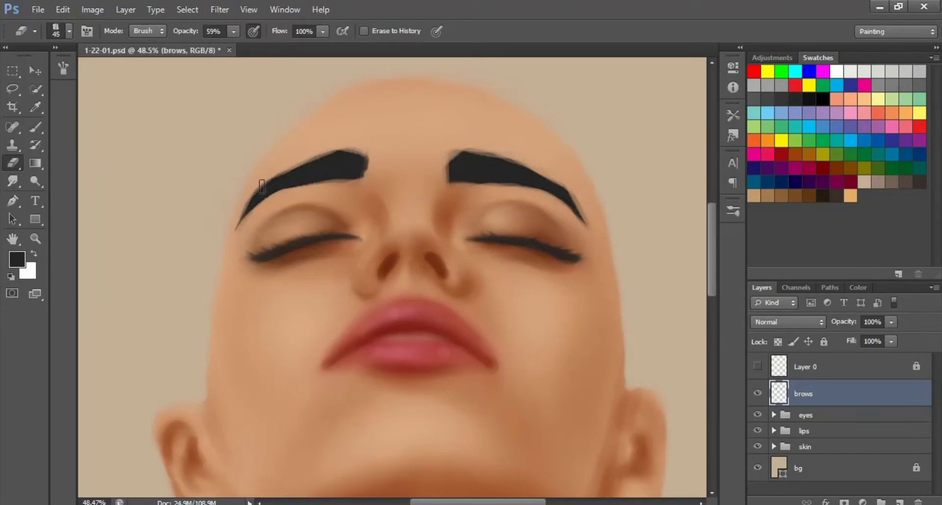
key("bracketleft")
key("bracketleft")
key("bracketleft")
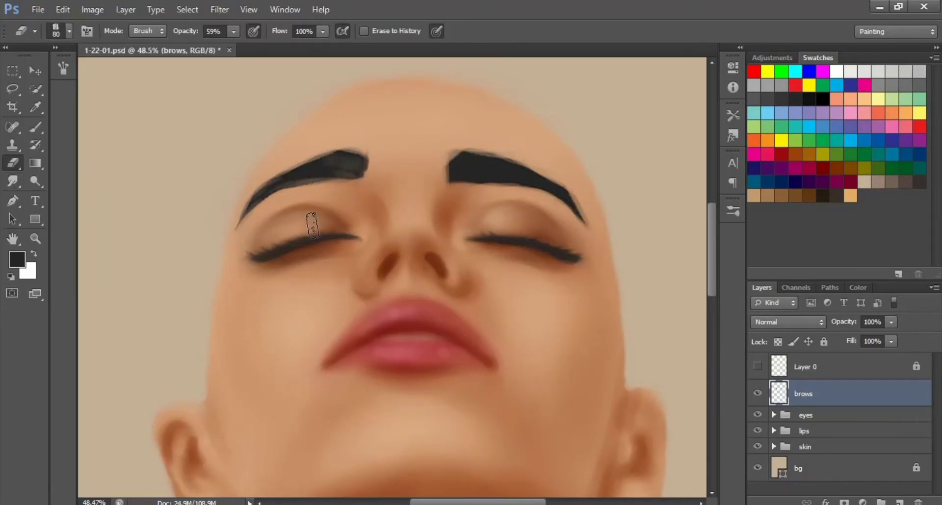
left_click_drag(319, 165, 364, 176)
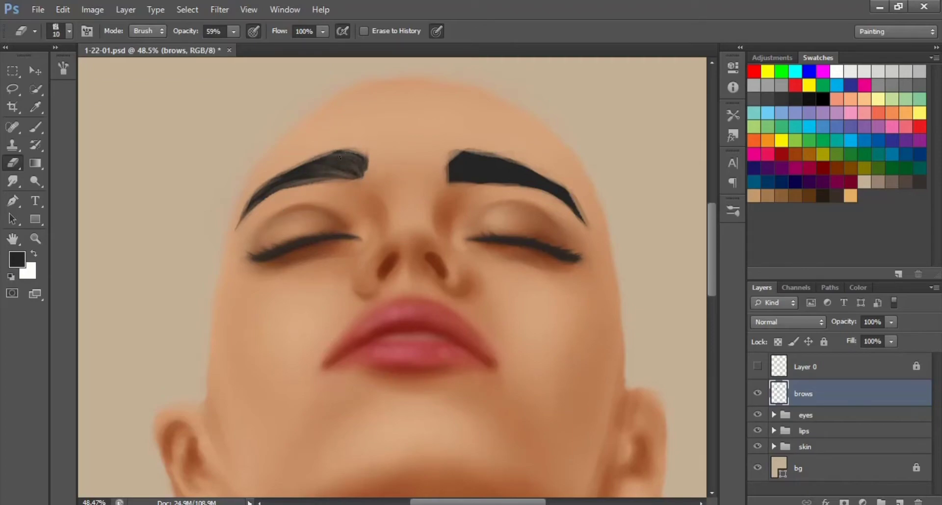
Feather the inner ends of both brows with small brush and eraser strokes
key("b")
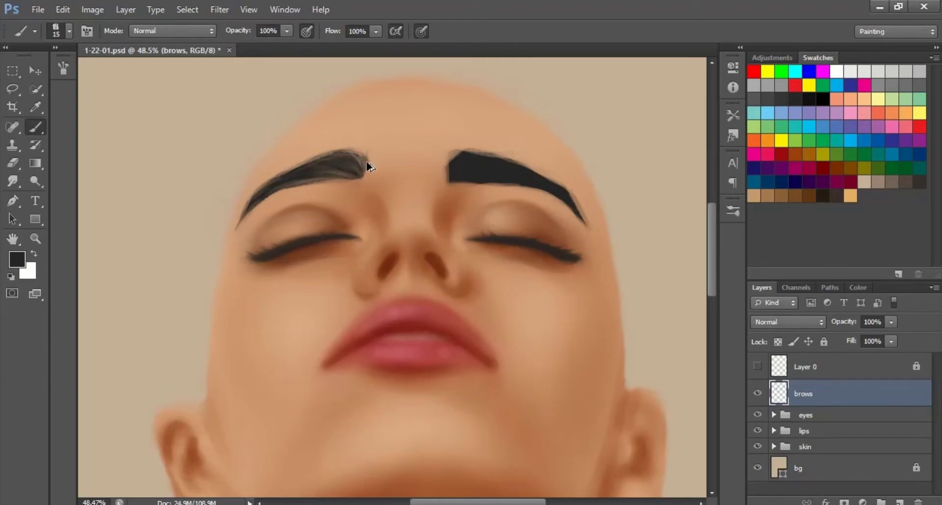
left_click_drag(368, 167, 349, 152)
key("e")
mouse_move(438, 147)
left_mouse_down()
mouse_move(435, 169)
mouse_move(449, 149)
left_mouse_up()
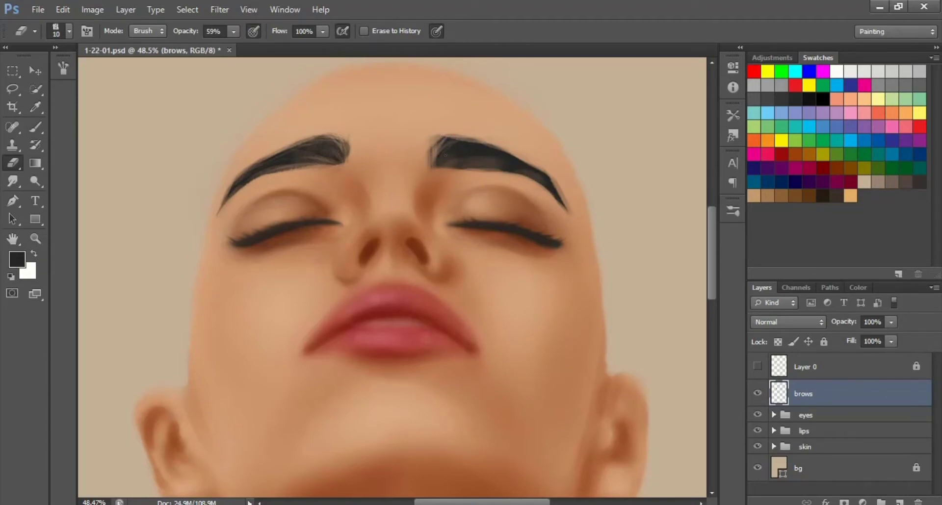
key("bracketleft")
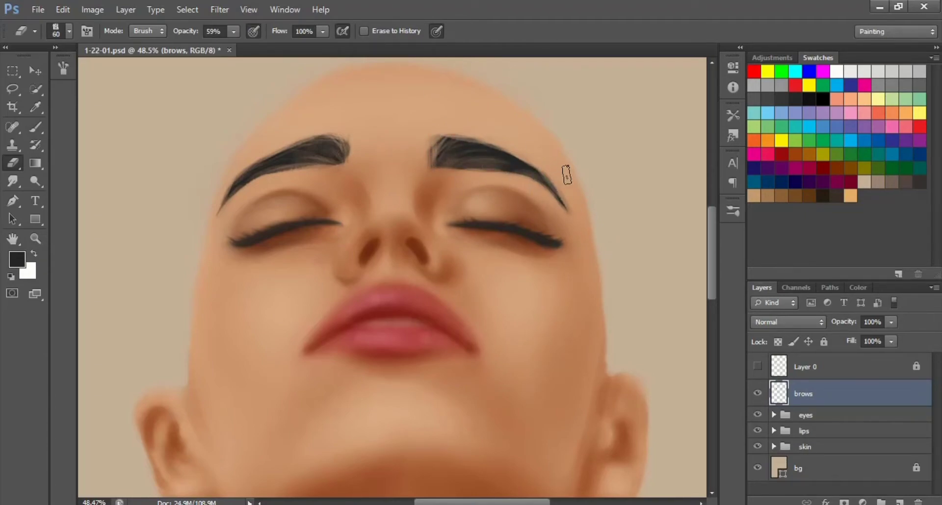
key("r")
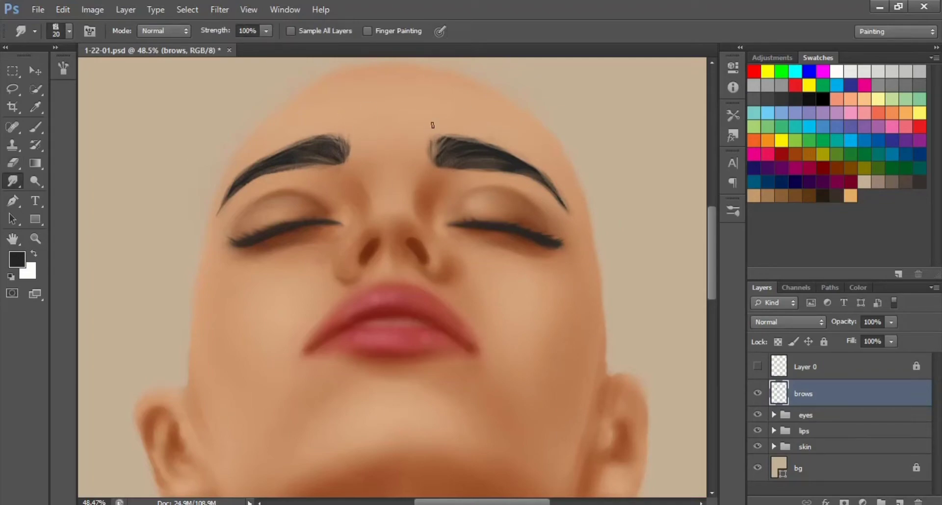
key("b")
key("e")
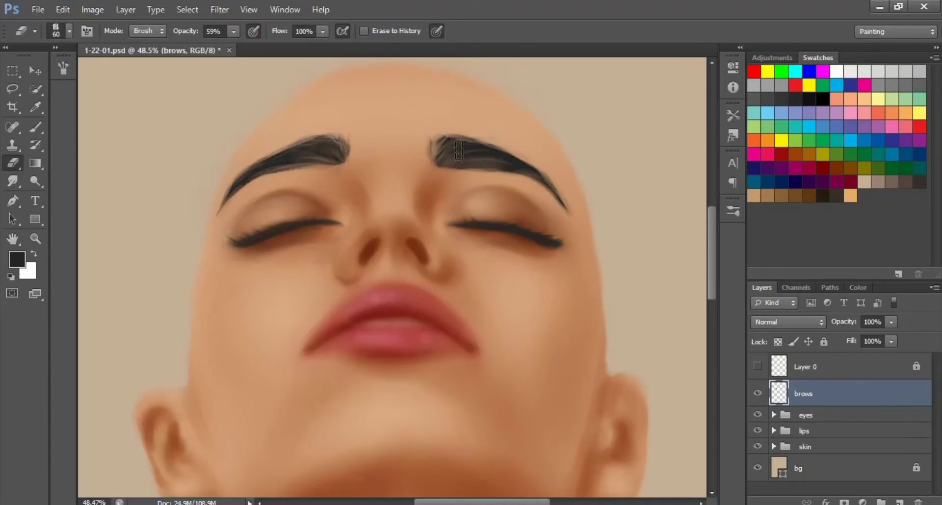
scroll(490, 69, "down", 2, "alt")
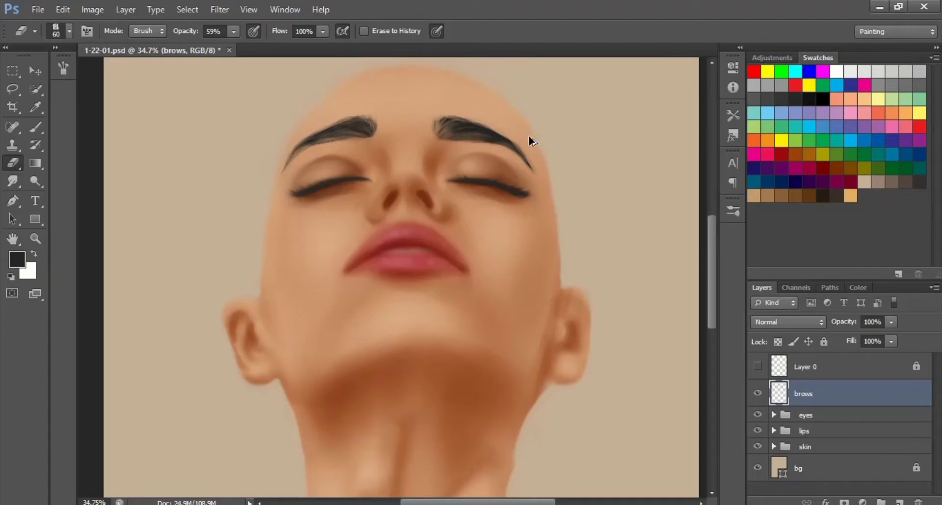
scroll(483, 164, "down", 1, "alt")
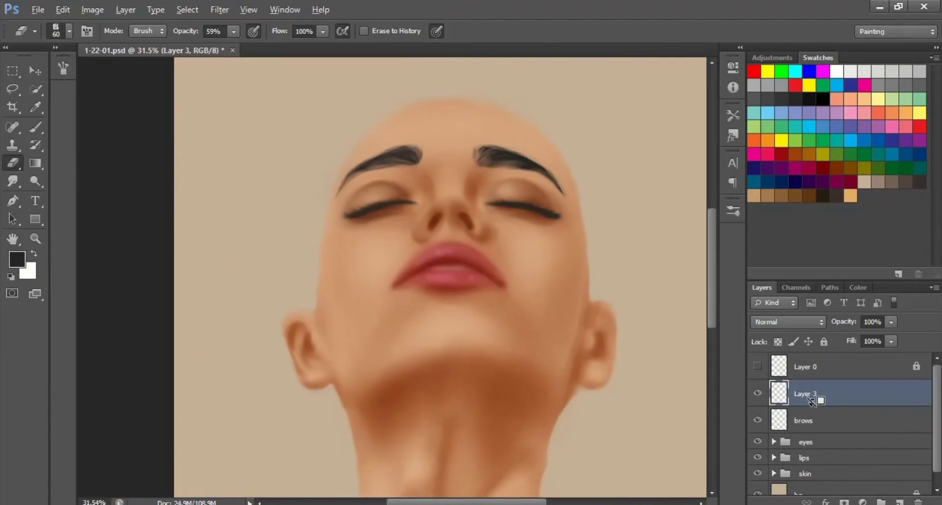
Tint the brows brown with a Solid Color fill layer above them
left_click(862, 502)
left_click(834, 199)
key("Return")
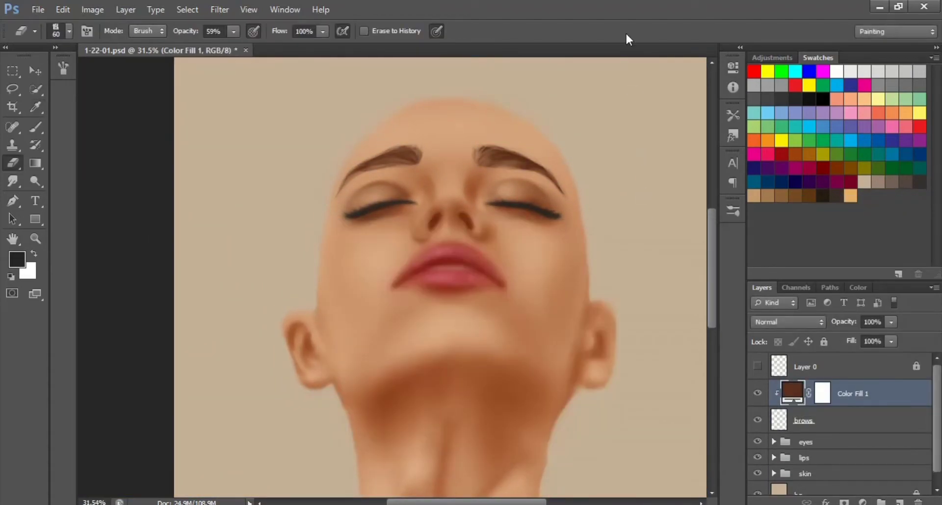
Add a 'shadow' layer below the brows, set to Multiply, with a soft round brush
left_click(804, 441)
left_click(899, 501)
type("shadowb")
left_click(69, 31)
double_click(28, 159)
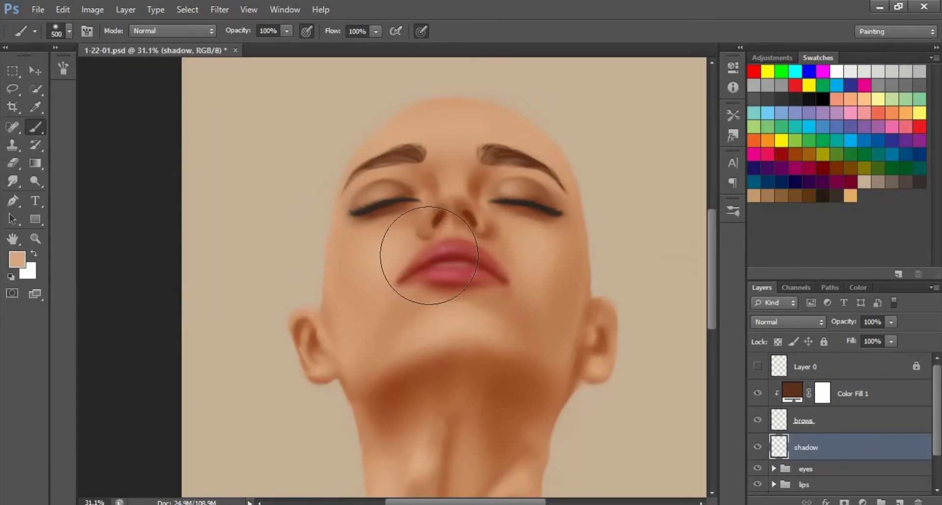
left_click(788, 321)
left_click(775, 49)
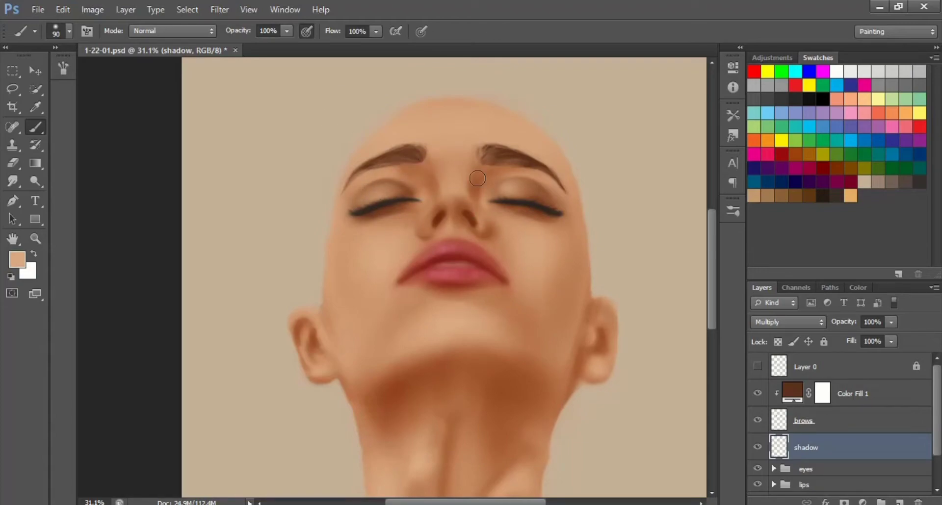
Paint soft shadow under the inner right brow with a slightly smaller brush
left_click(63, 70)
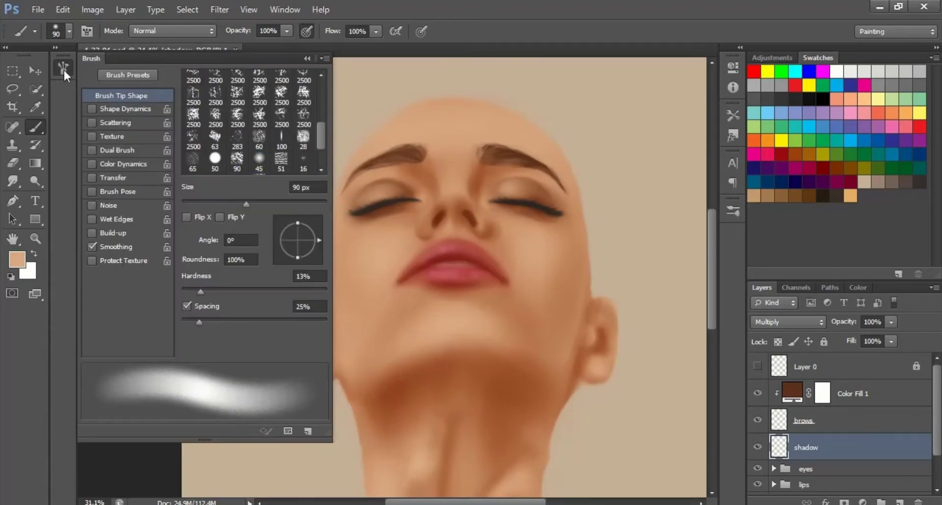
key("e")
key("b")
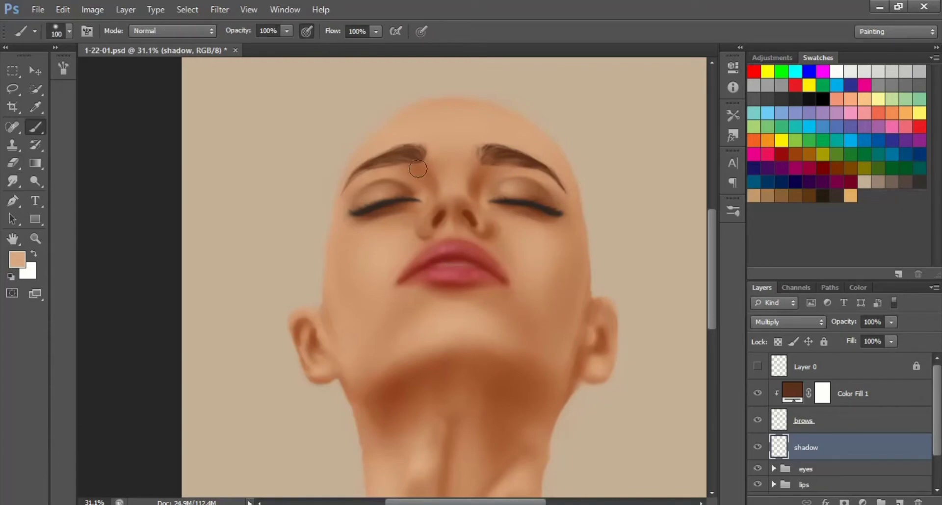
key("bracketleft")
left_click_drag(476, 155, 510, 164)
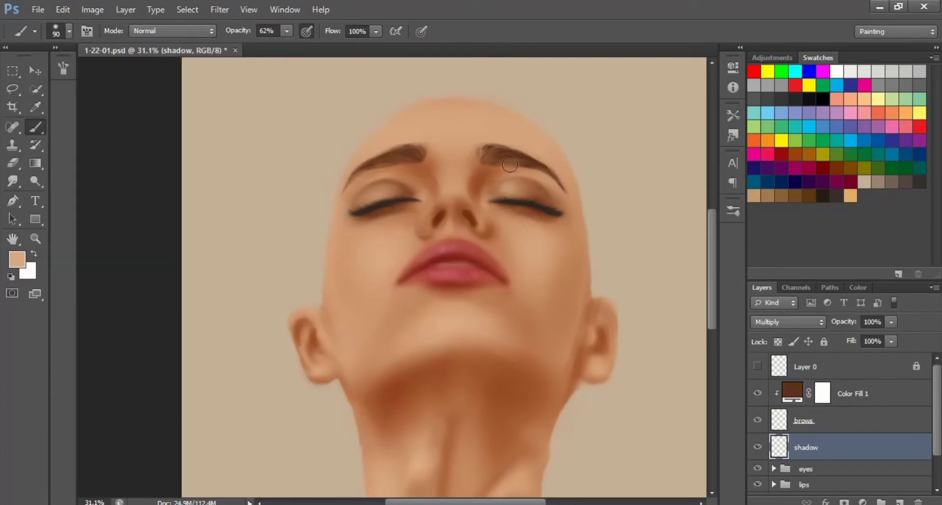
key("e")
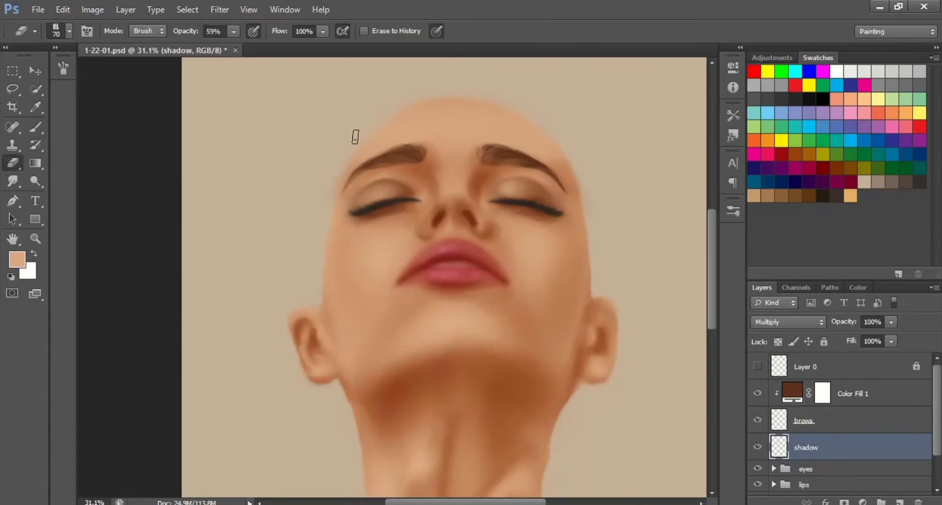
scroll(536, 125, "down", 1)
scroll(563, 159, "down", 1)
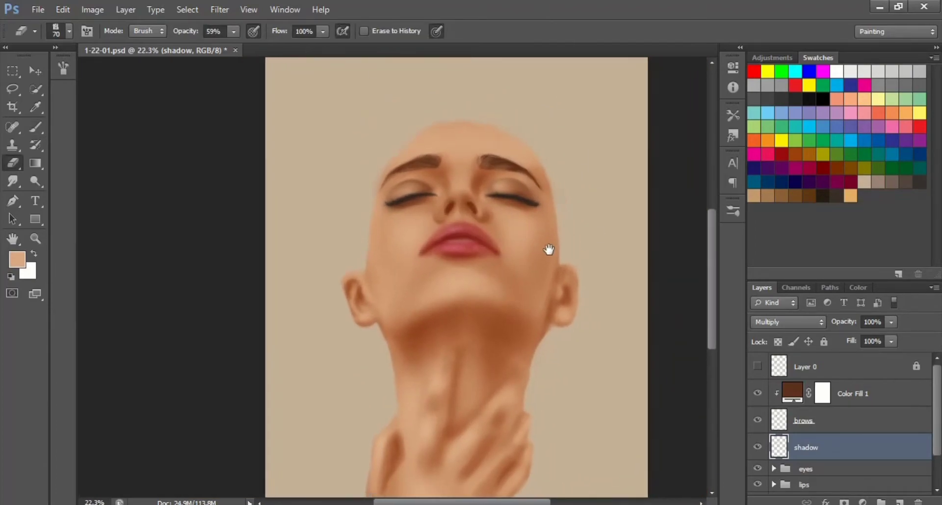
Group the brow layers into a folder named 'brows'
left_click(854, 393, "shift")
key("ctrl+g")
double_click(807, 389)
type("brows")
key("Return")
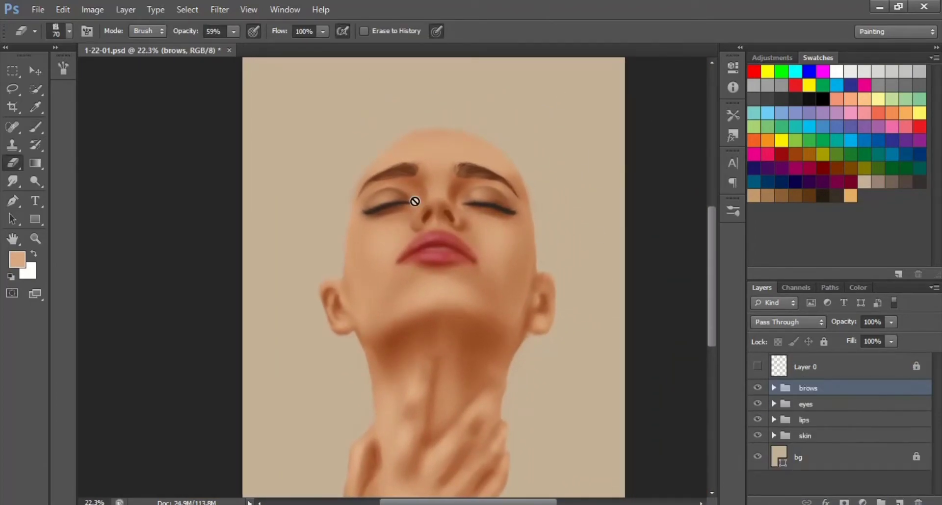
Add a new layer named 'hands' and lower the brush opacity to 51%
left_click(899, 502)
double_click(805, 442)
type("hands")
key("Return")
scroll(413, 346, "up", 2)
key("b")
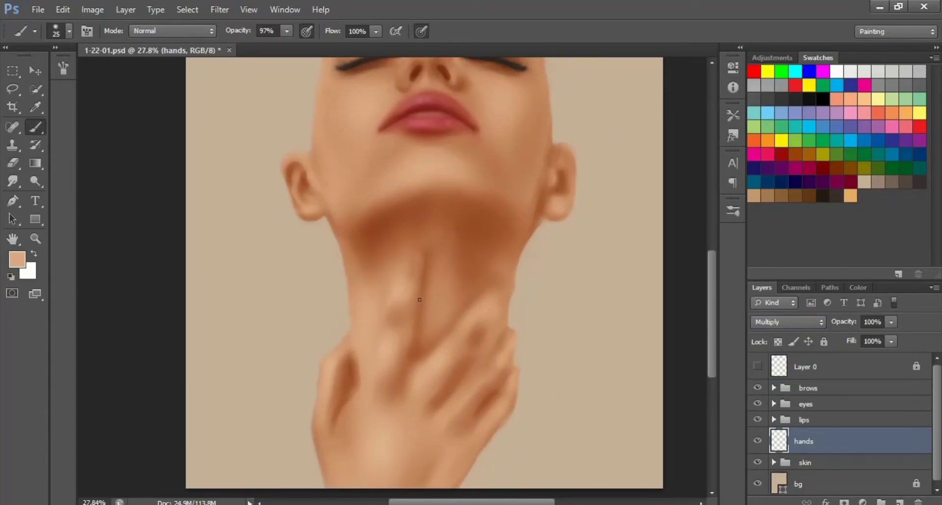
left_click_drag(287, 33, 259, 46)
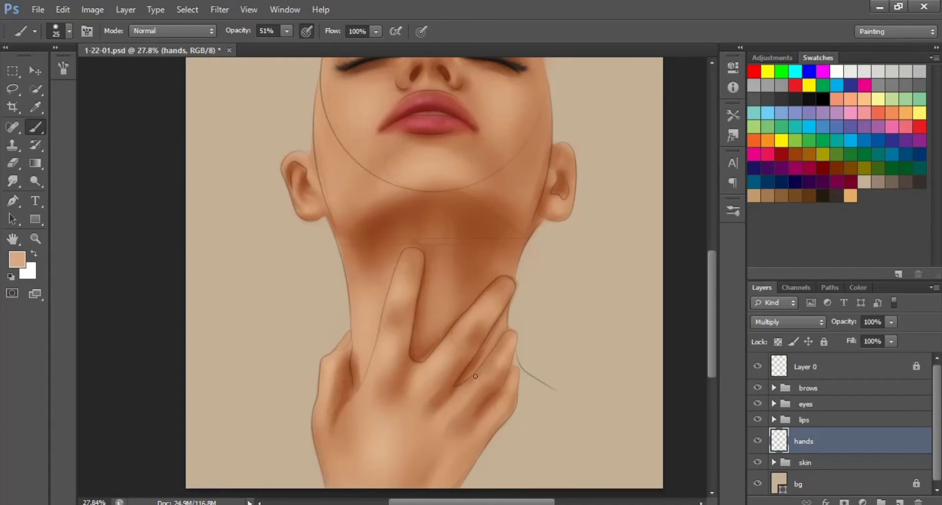
Enlarge the eraser to 86 and soften the dark line along the finger's left edge
scroll(452, 449, "down", 2)
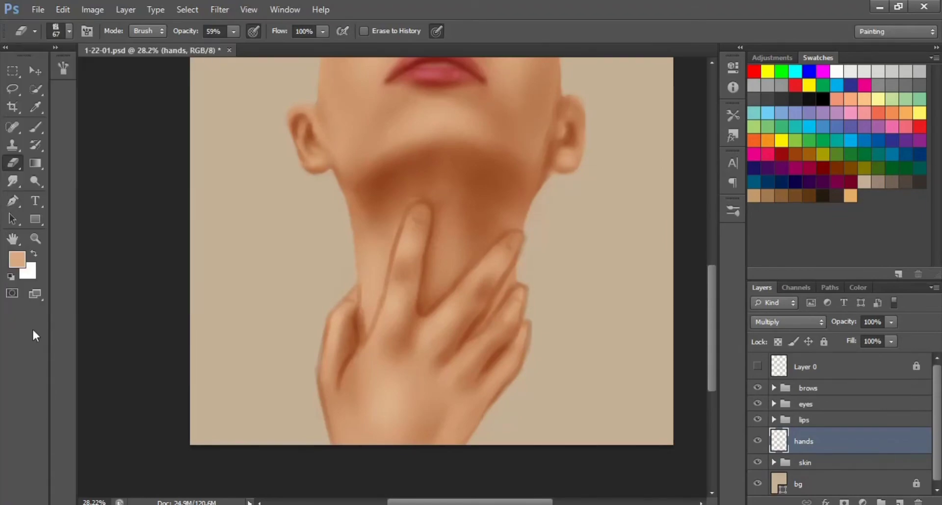
left_click(68, 31)
key("Return")
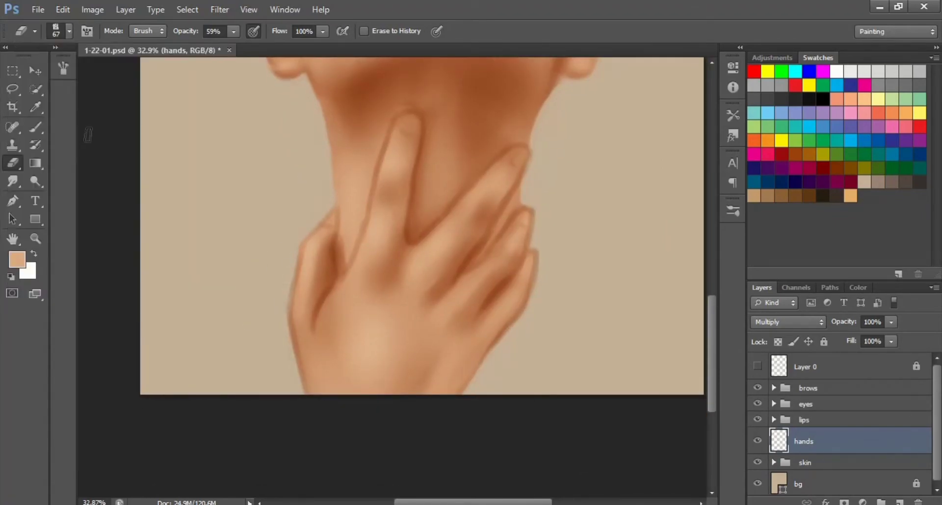
right_click(88, 135)
key("Return")
left_click_drag(376, 144, 358, 216)
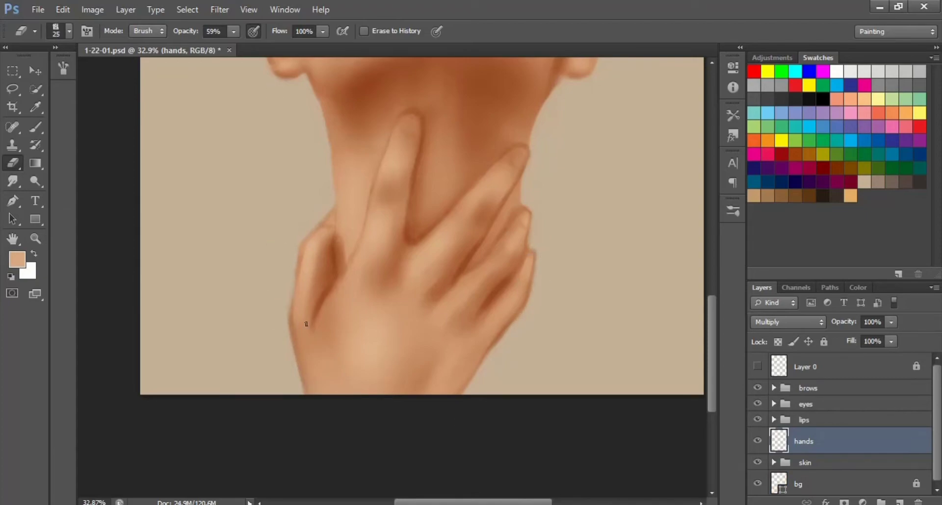
Create a new layer named 'shadow' below the hands layer
scroll(498, 189, "down", 1)
scroll(479, 232, "down", 2)
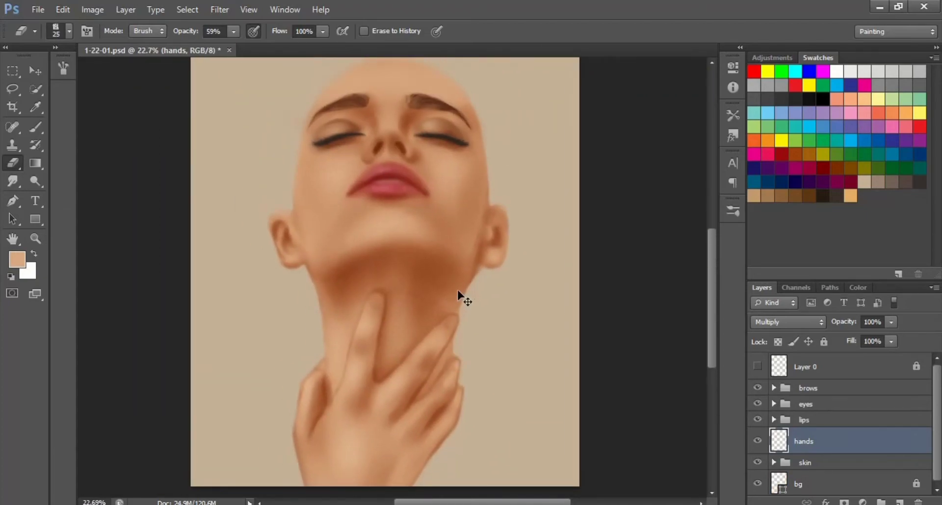
left_click(899, 501, "ctrl")
double_click(804, 468)
type("shadow")
key("Return")
key("b")
left_click(70, 30)
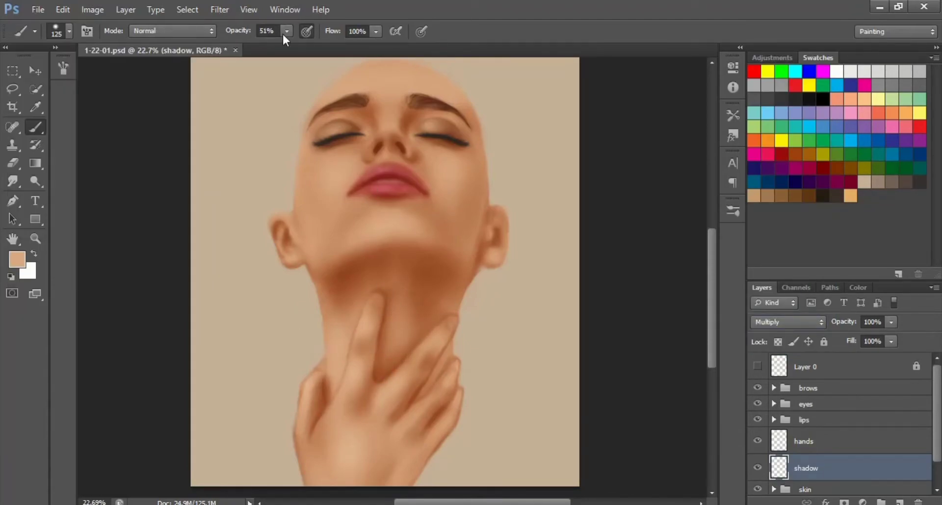
Make the shadow layer active, switching between brush and eraser
key("e")
scroll(327, 392, "up", 3)
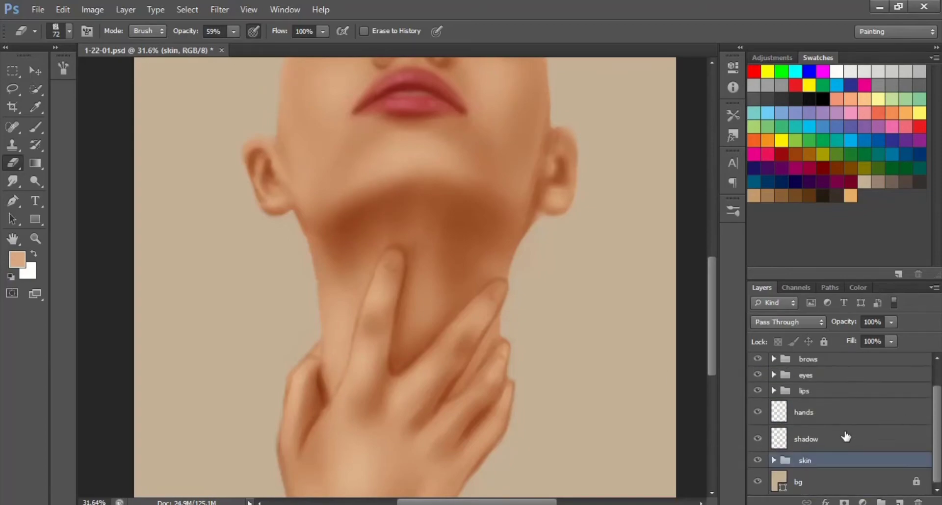
left_click(845, 437)
key("b")
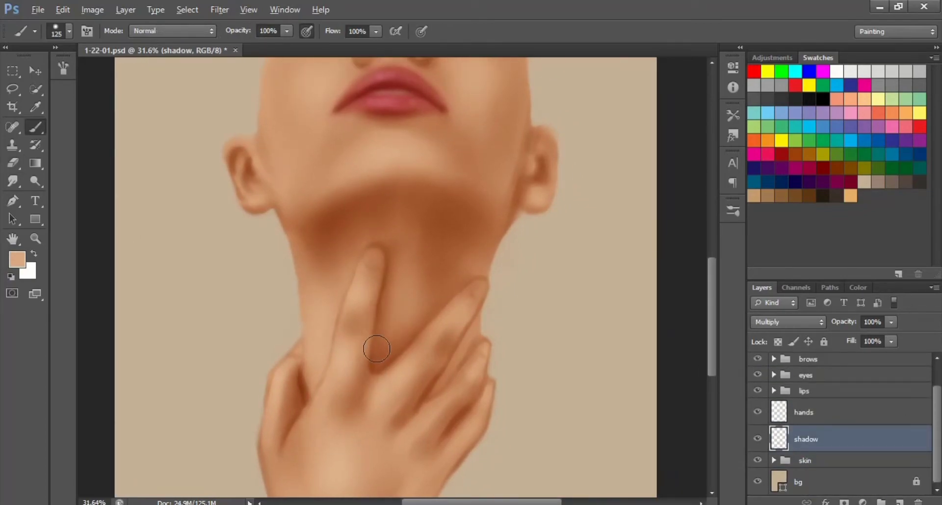
key("e")
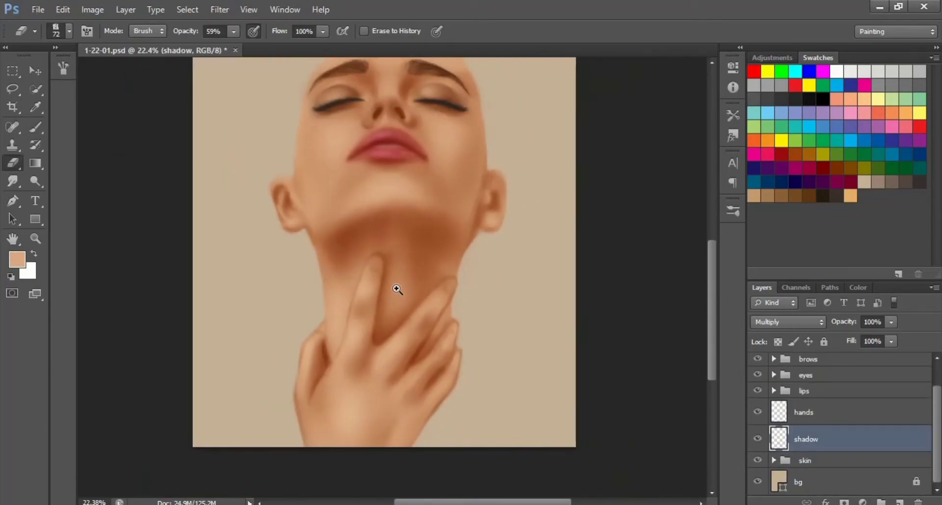
Dab black nail dots onto all five fingertips with a resized brush
left_click(389, 274)
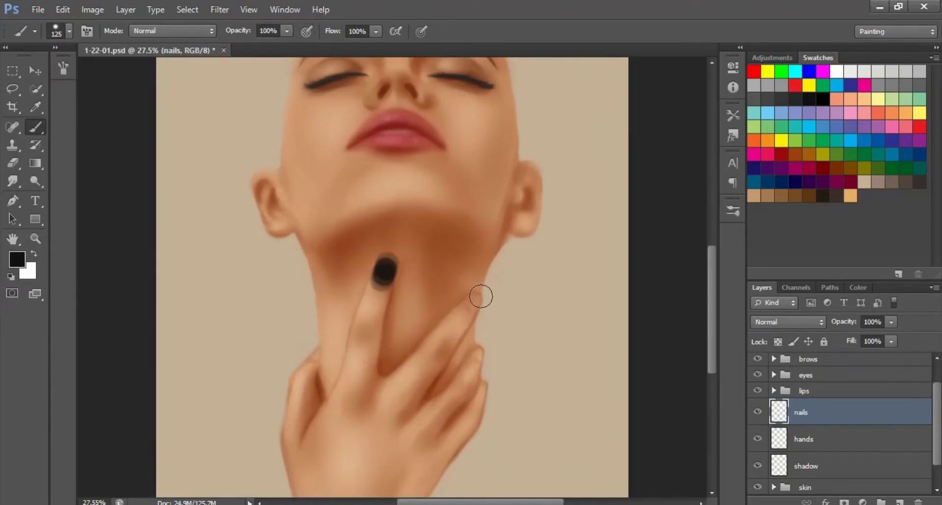
key("ctrl+z")
key("F5")
key("F5")
left_click(382, 273)
left_click(477, 305)
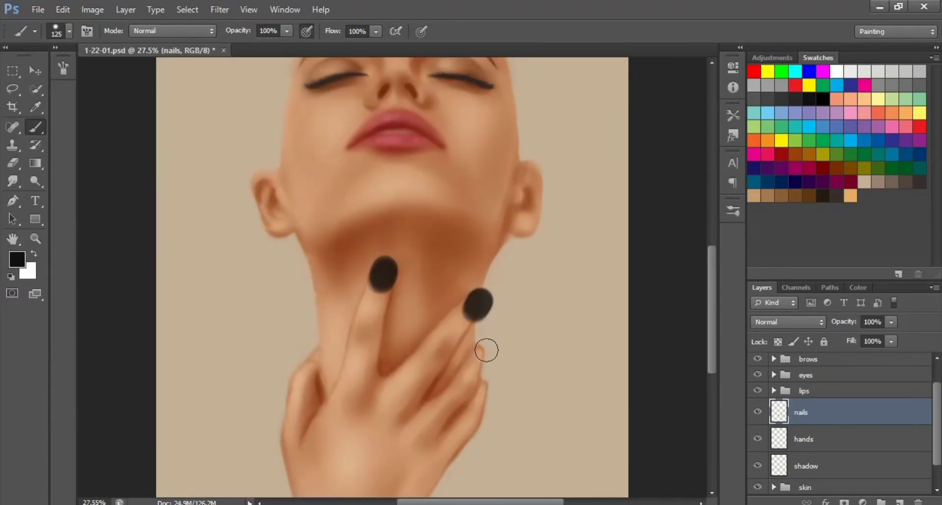
left_click(484, 353)
left_click(492, 391)
left_click(316, 348)
Erase the nail dots into narrow ovals and restore the nails layer to 100% opacity
key("e")
left_click_drag(328, 320, 329, 354)
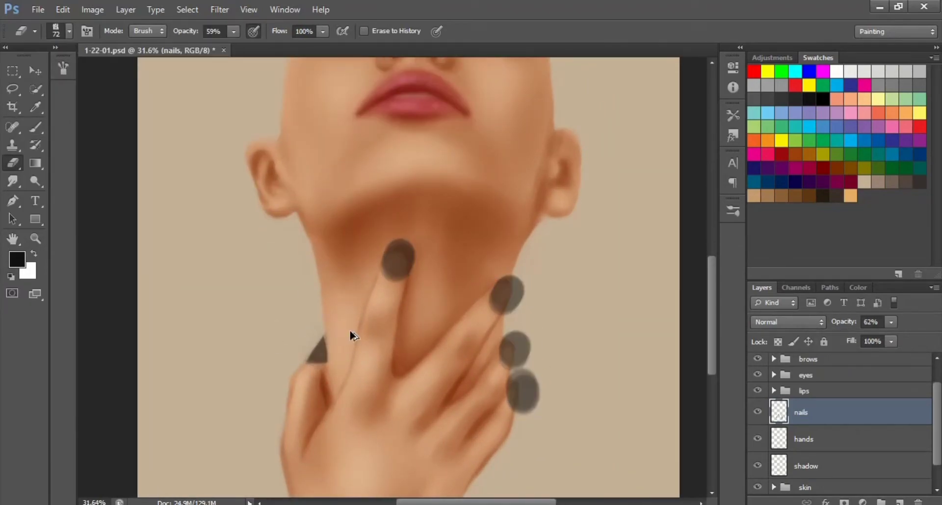
type("100")
key("Return")
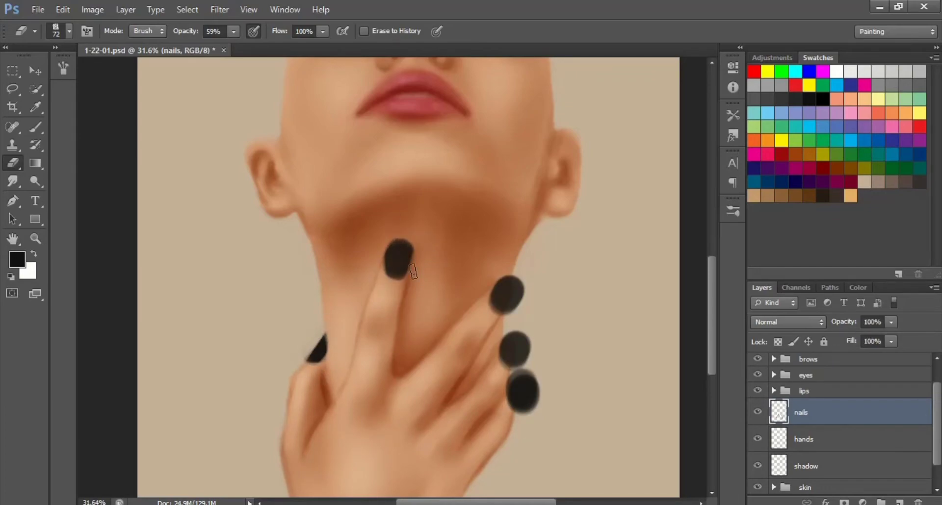
left_click_drag(413, 272, 375, 282)
key("bracketleft")
key("bracketleft")
key("bracketleft")
left_click_drag(524, 268, 522, 288)
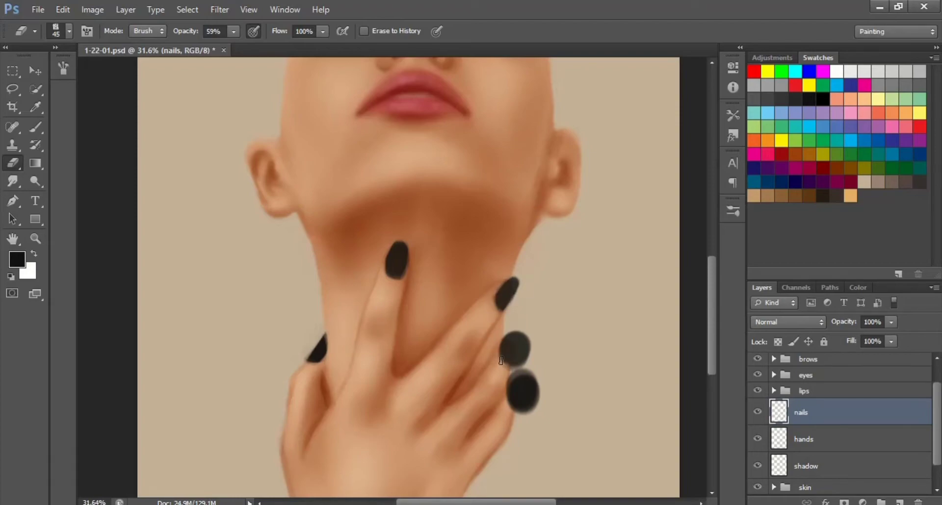
mouse_move(518, 343)
left_mouse_down()
mouse_move(530, 353)
mouse_move(515, 378)
mouse_move(526, 410)
mouse_move(520, 402)
mouse_move(515, 414)
left_mouse_up()
key("ctrl+z")
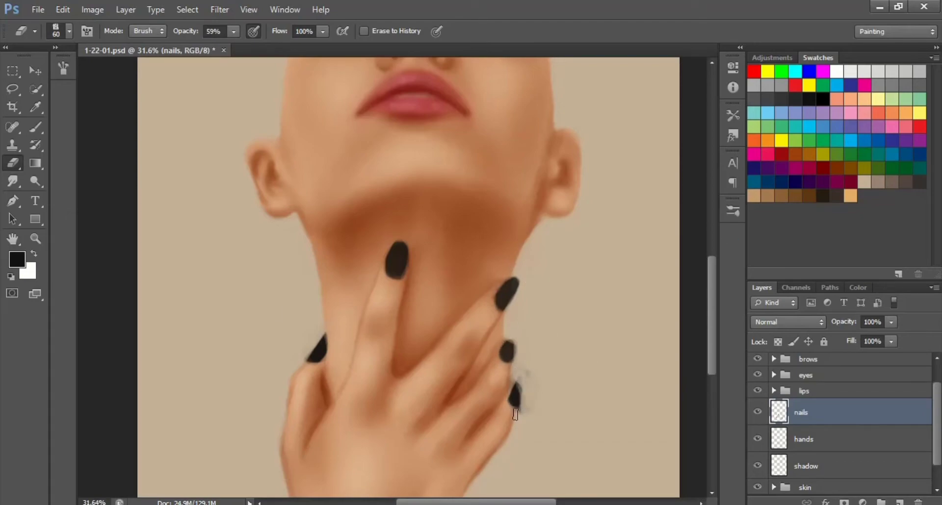
left_click_drag(530, 377, 526, 414)
Raise the eraser opacity and trim the lower nails into points
key("bracketright")
key("b")
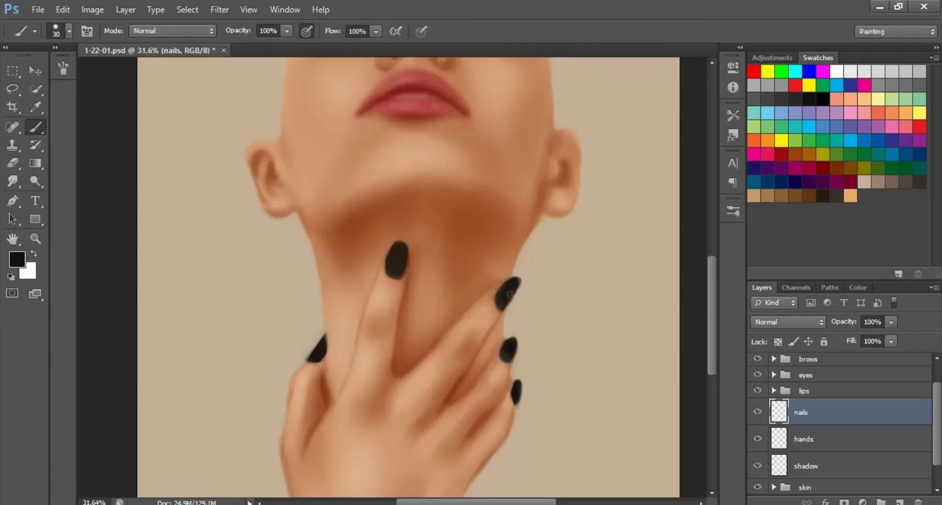
key("e")
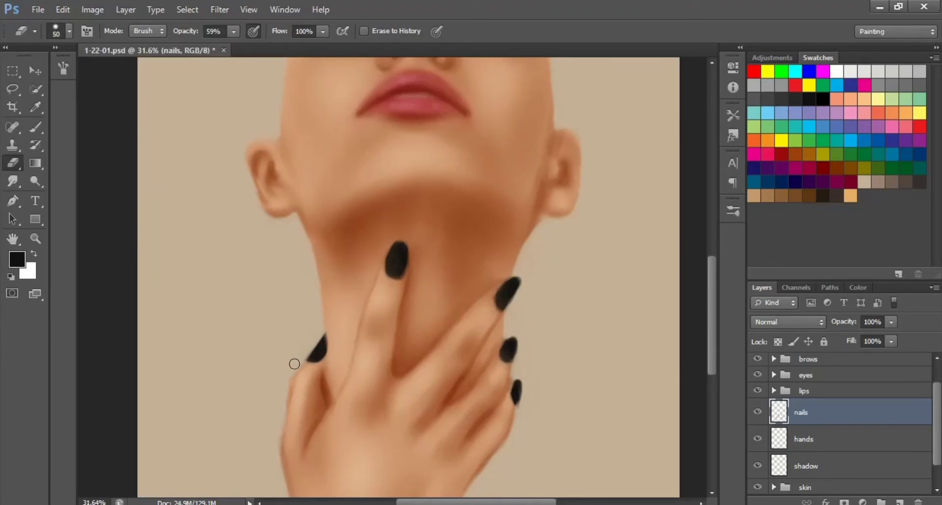
key("b")
key("e")
left_click_drag(234, 31, 258, 51)
scroll(379, 278, "up", 3)
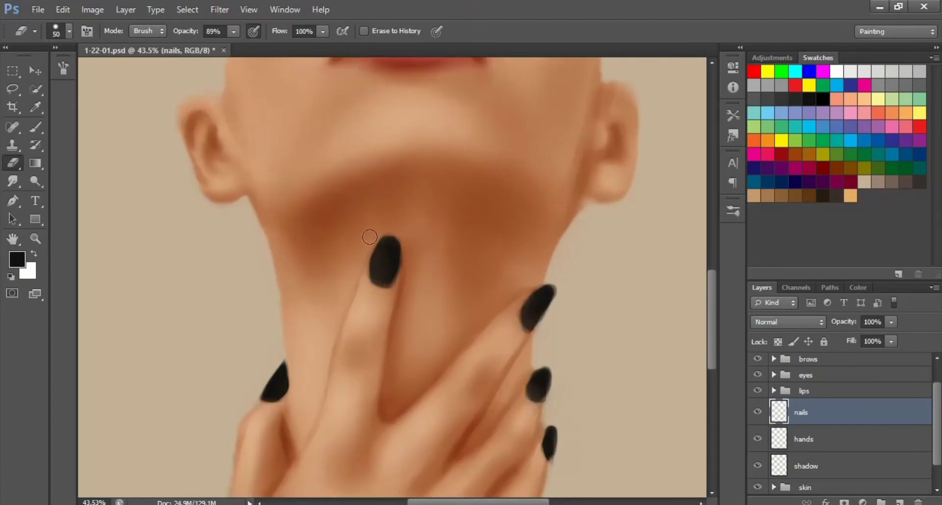
scroll(539, 270, "down", 3)
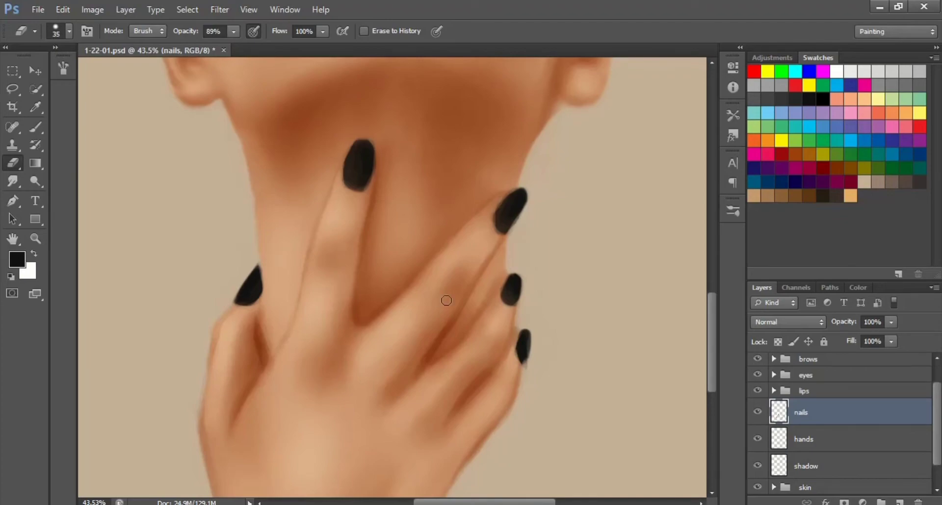
left_click_drag(522, 301, 522, 325)
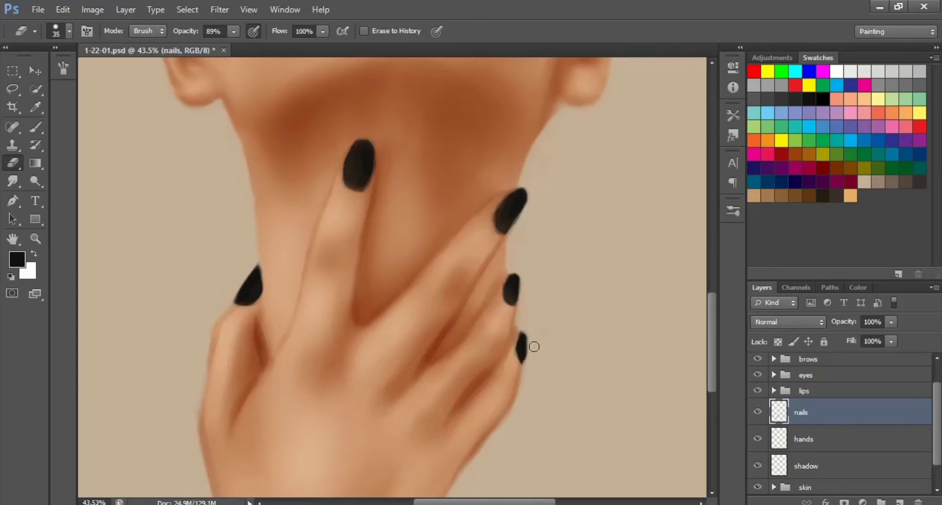
Slim the left nail's edge, then preview a pink colour fill on the nails
key("b")
key("e")
scroll(472, 252, "down", 3)
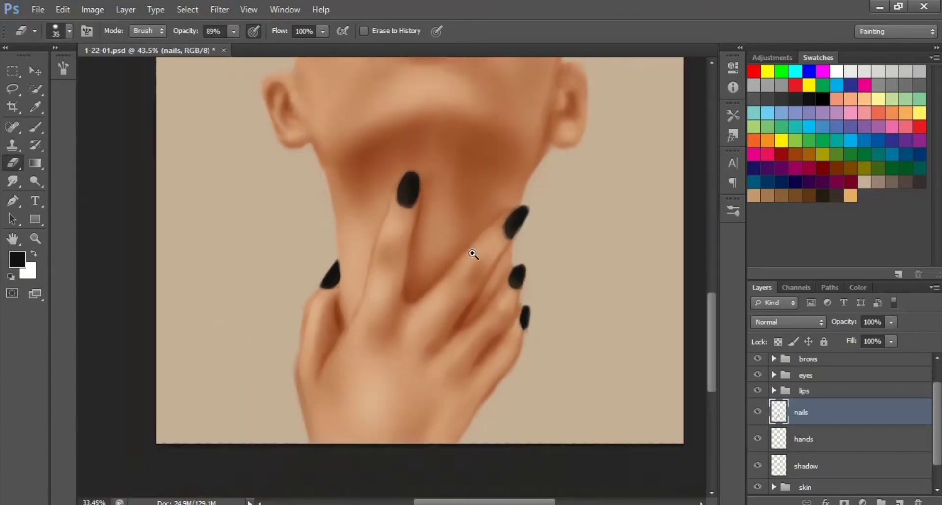
scroll(509, 246, "up", 2)
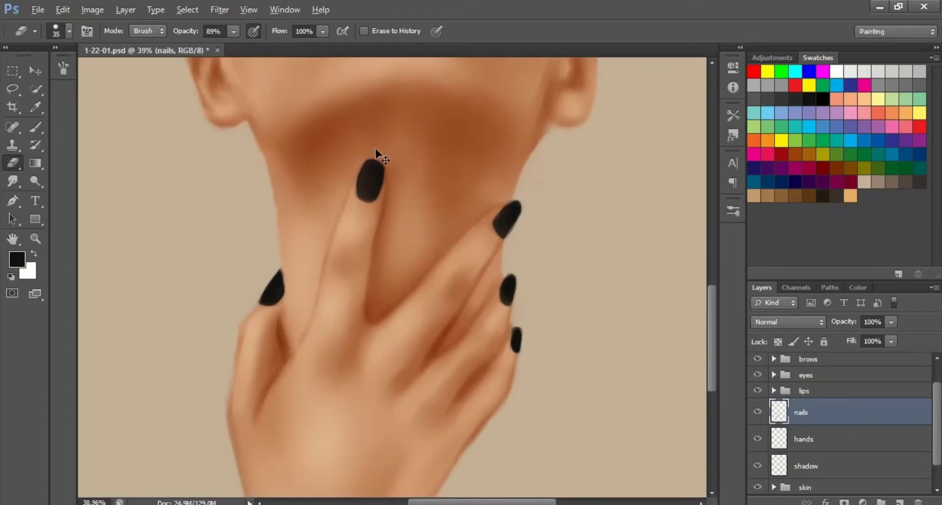
left_click_drag(286, 302, 286, 284)
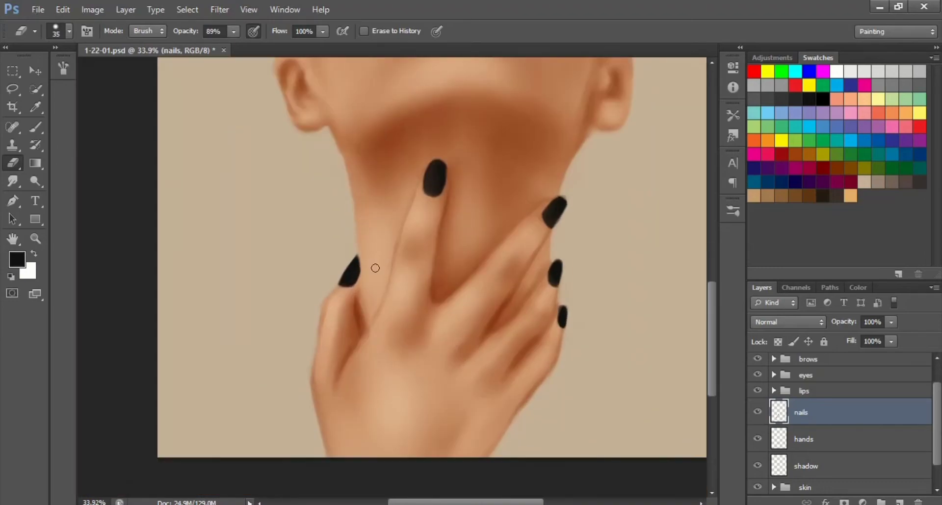
scroll(377, 294, "down", 3)
scroll(387, 328, "up", 4)
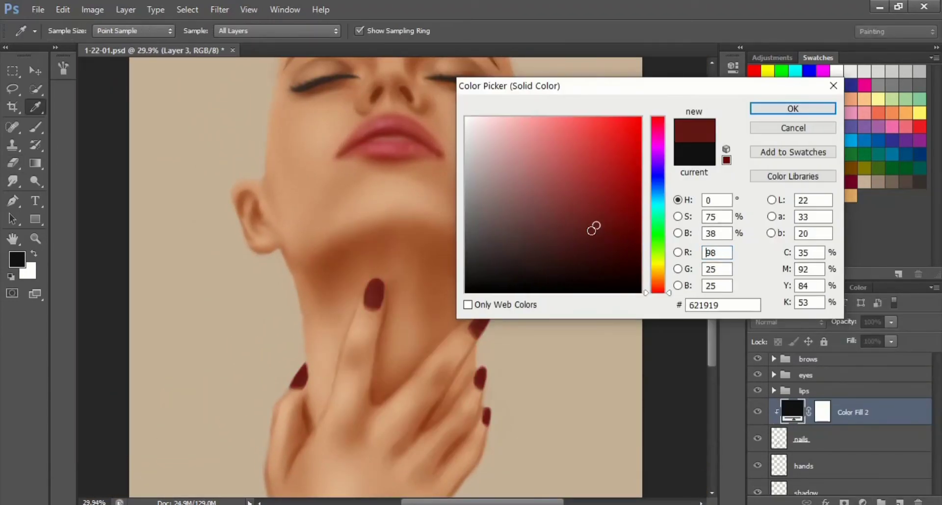
mouse_move(593, 228)
left_mouse_down()
mouse_move(631, 157)
mouse_move(584, 126)
mouse_move(542, 123)
left_mouse_up()
left_click_drag(623, 86, 611, 85)
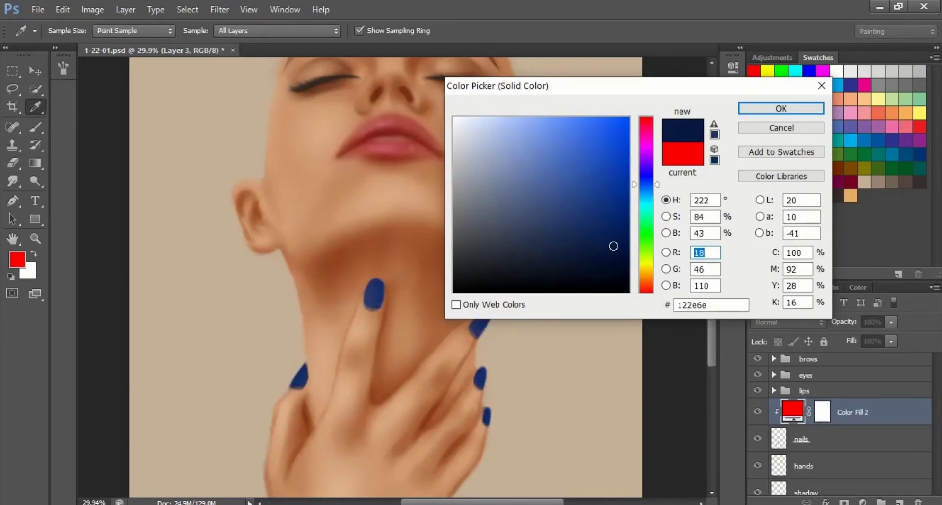
Change the nail colour fill to dark brown #531a08
left_click(699, 247)
left_click(572, 147)
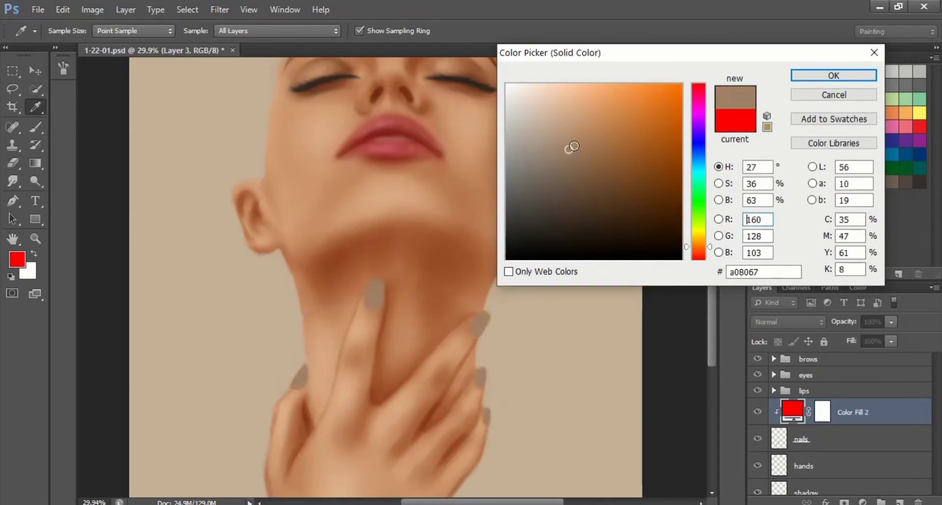
mouse_move(573, 147)
left_mouse_down()
mouse_move(618, 126)
mouse_move(621, 168)
left_mouse_up()
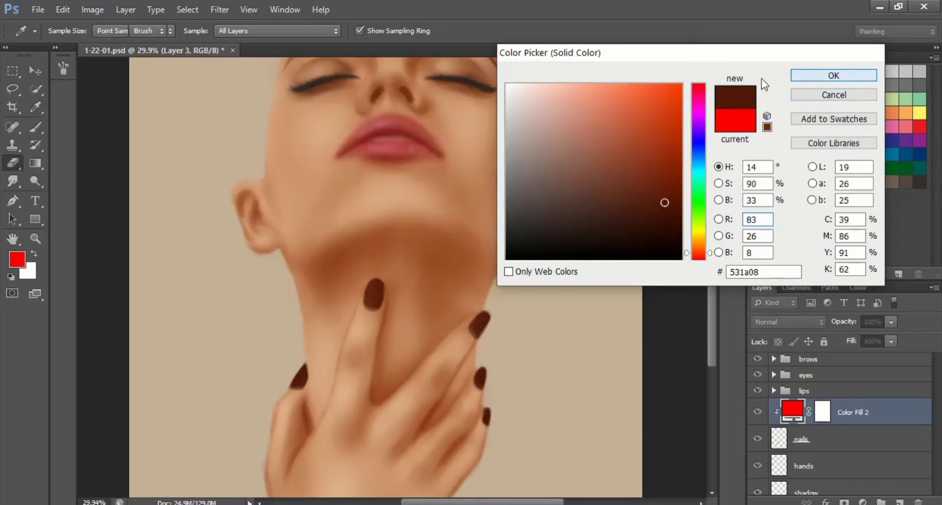
key("Return")
Set Layer 3 to Multiply and paint dark brown with a 50 brush at 52% opacity
key("e")
key("b")
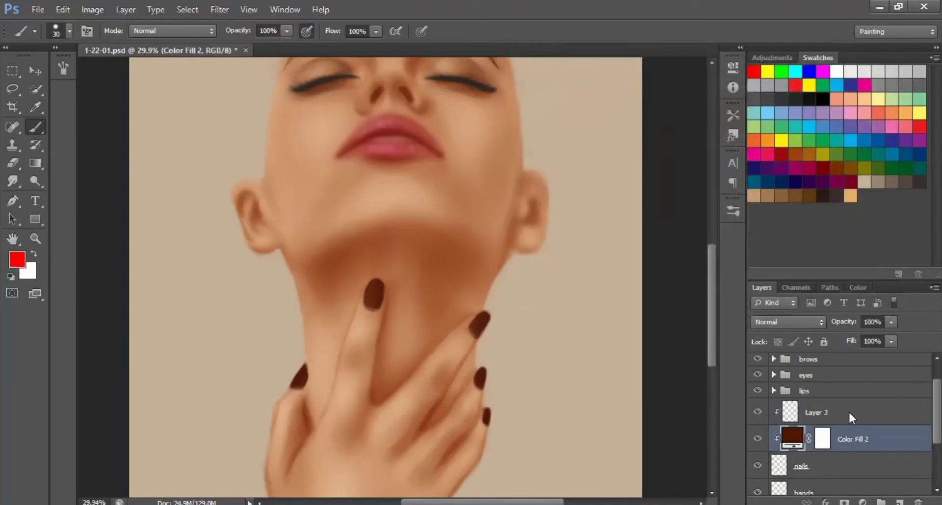
left_click(17, 258)
left_click(792, 438)
key("Return")
left_click(69, 31)
key("Return")
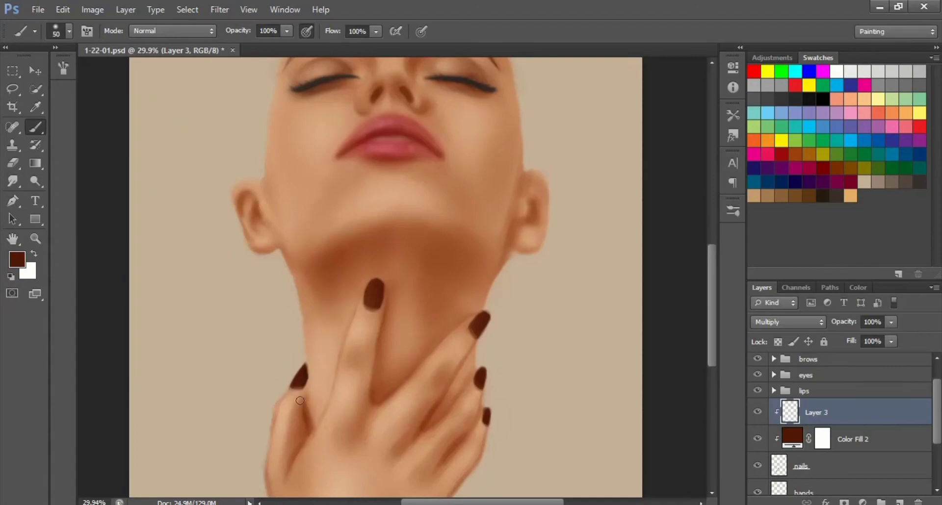
key("5")
key("2")
scroll(478, 338, "up", 1)
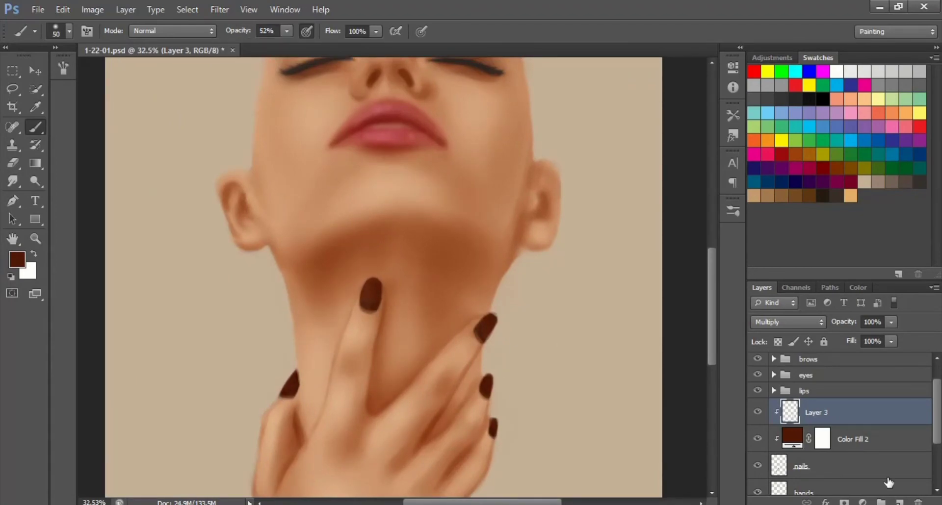
Add a Screen-blended layer for nail highlights with a 45 brush at 89% opacity
key("ctrl+shift+alt+n")
key("shift+alt+s")
key("8")
key("9")
key("bracketleft")
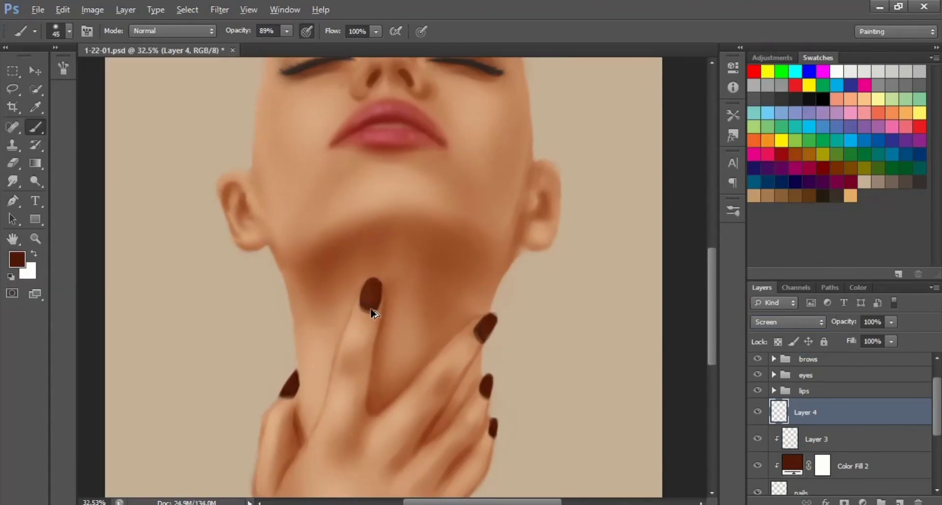
scroll(359, 324, "down", 3)
scroll(834, 441, "down", 2)
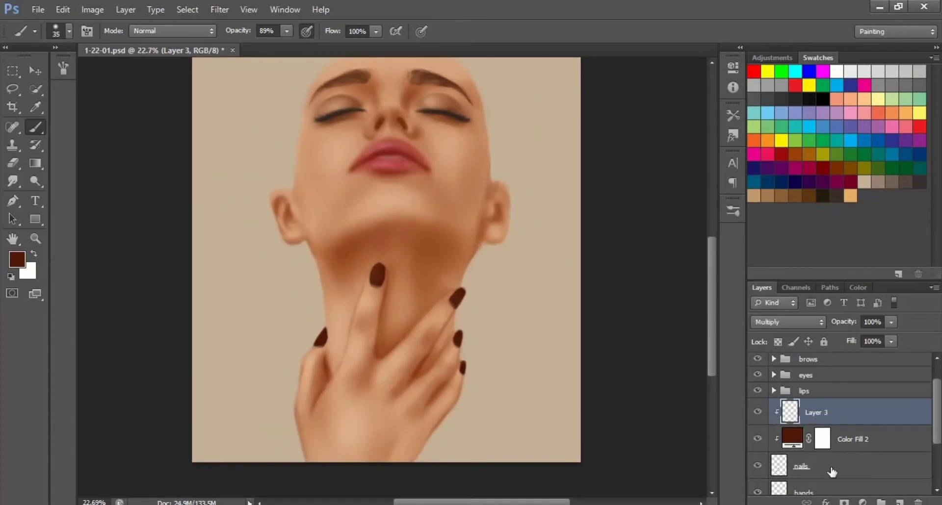
Group Layer 3 and Color Fill 2 together into the nails folder
left_click(863, 386, "shift")
left_click_drag(863, 417, 881, 471)
left_click(69, 31)
Move Layer 4 beneath the hands layer and set a 150 brush at 52% opacity
left_click_drag(73, 120, 95, 121)
key("Return")
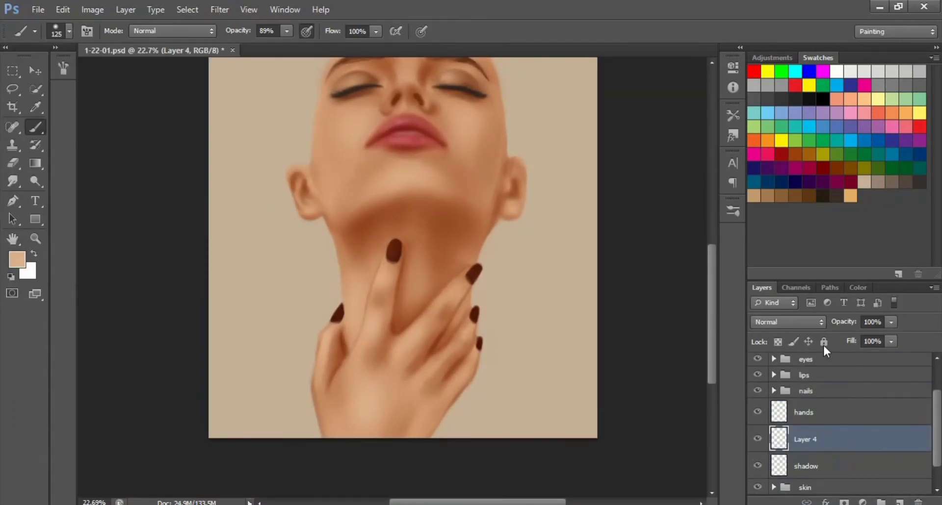
key("bracketleft")
key("5")
key("2")
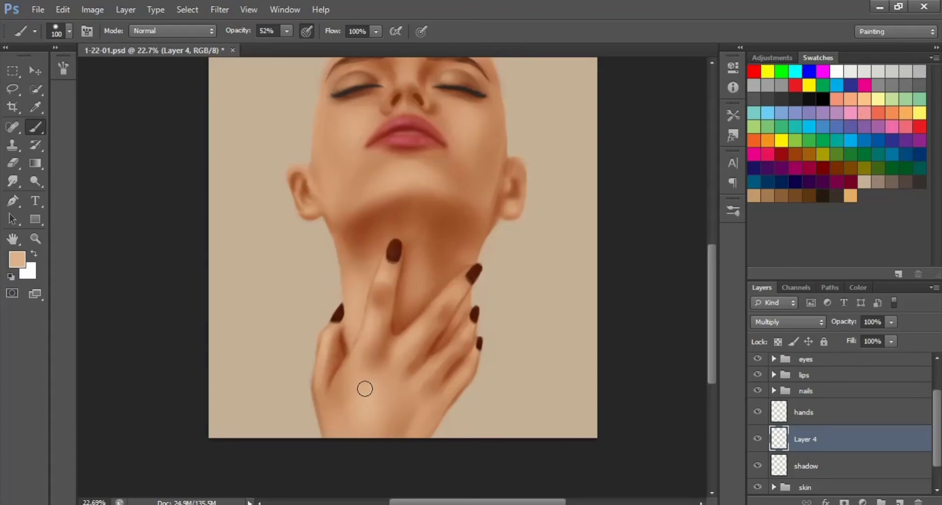
key("F5")
key("bracketright")
key("bracketright")
key("F5")
Reposition the view over the fingers and set the brush size to 70
key("e")
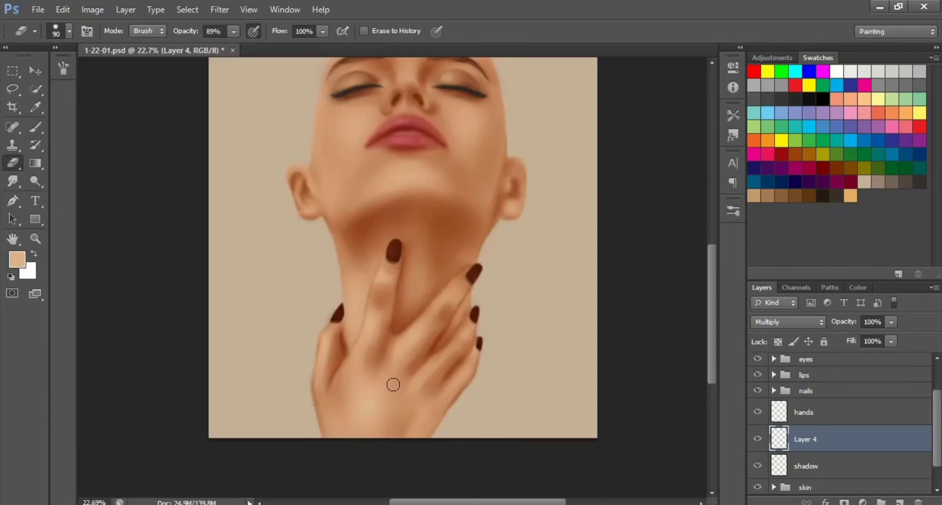
key("b")
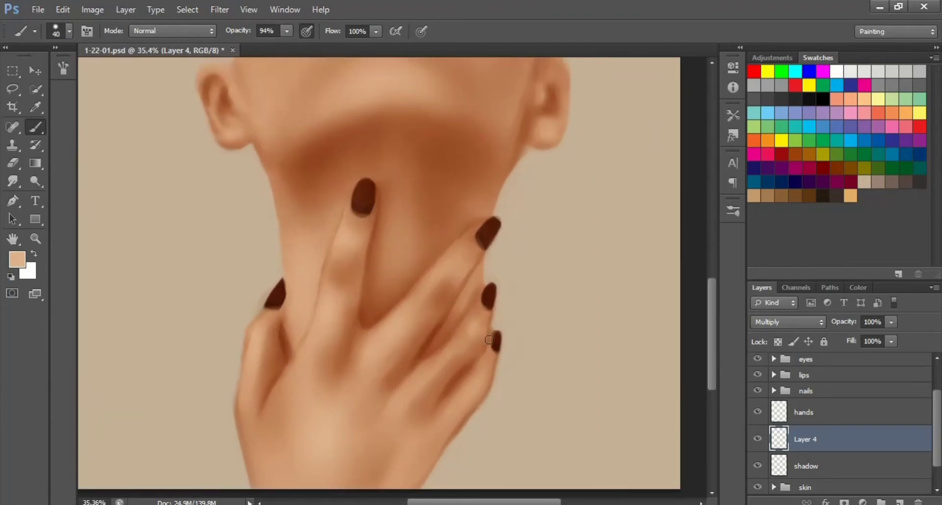
scroll(476, 334, "up", 3)
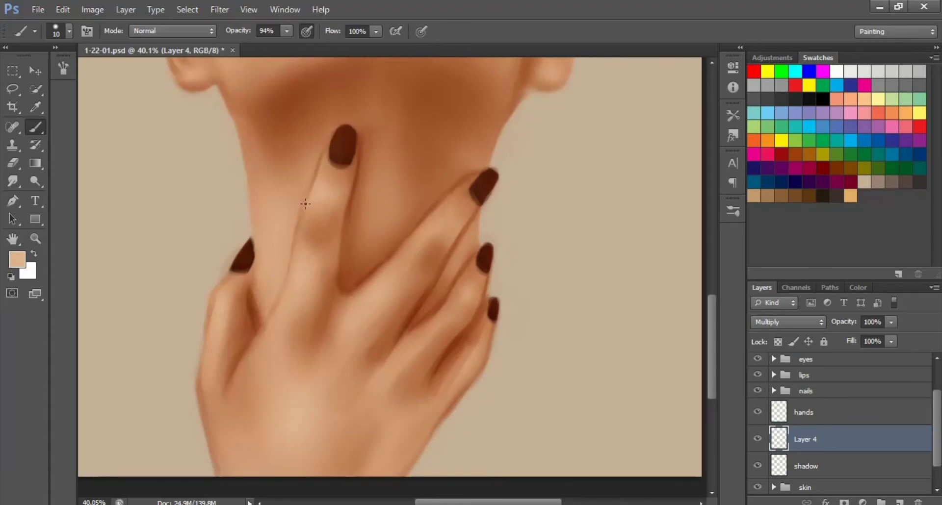
left_click_drag(304, 274, 317, 253)
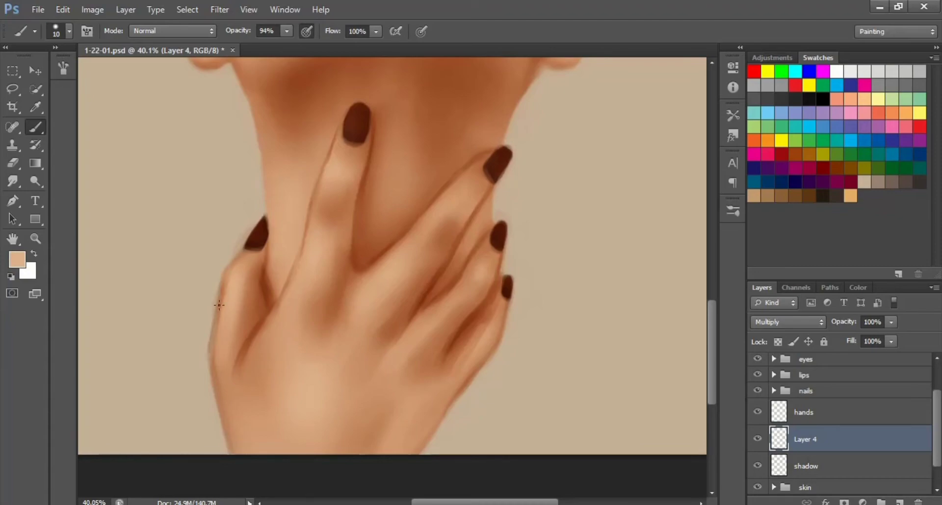
key("bracketright")
key("bracketright")
key("bracketright")
right_click(256, 277)
key("Escape")
Switch to the Eraser and select the hand-related layers together
key("e")
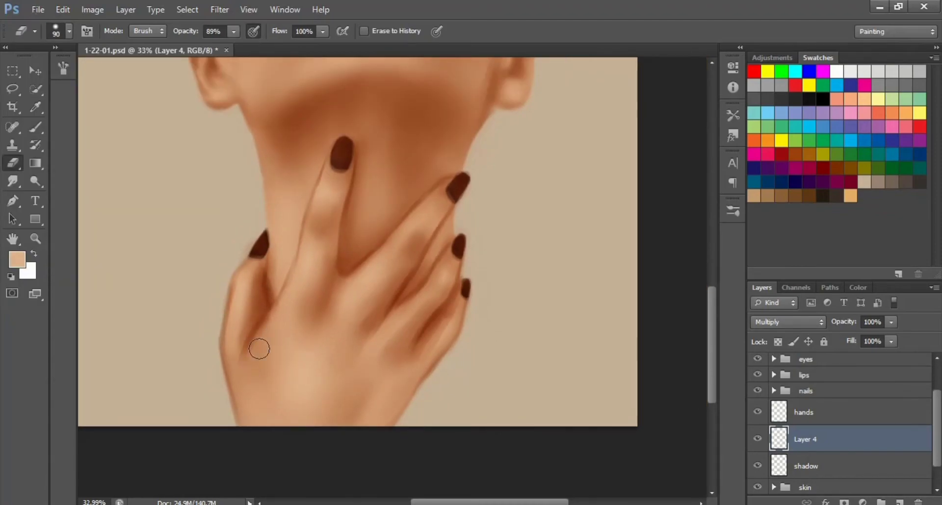
scroll(267, 251, "down", 2)
left_click(851, 466, "shift")
left_click(851, 423, "shift")
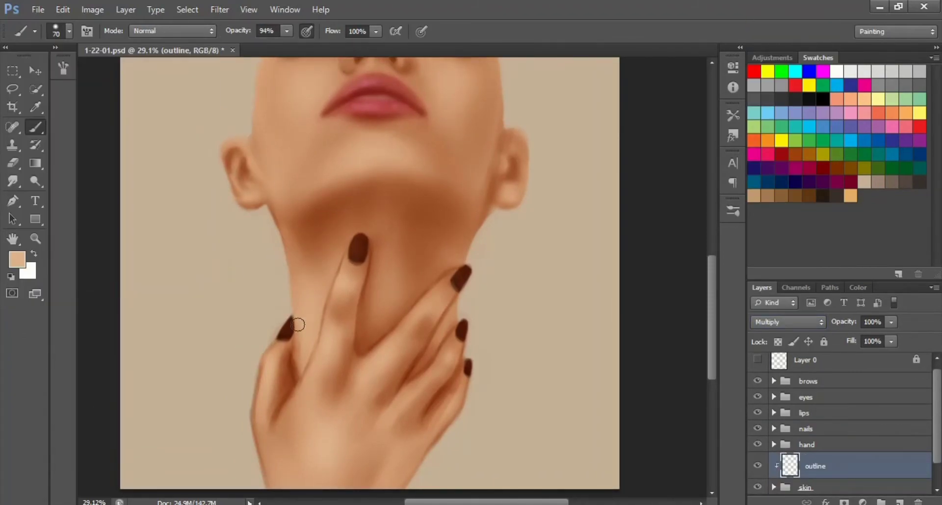
Shrink the eraser to 60 and set the brush size to 100
key("w")
key("e")
key("bracketleft")
key("bracketleft")
key("bracketleft")
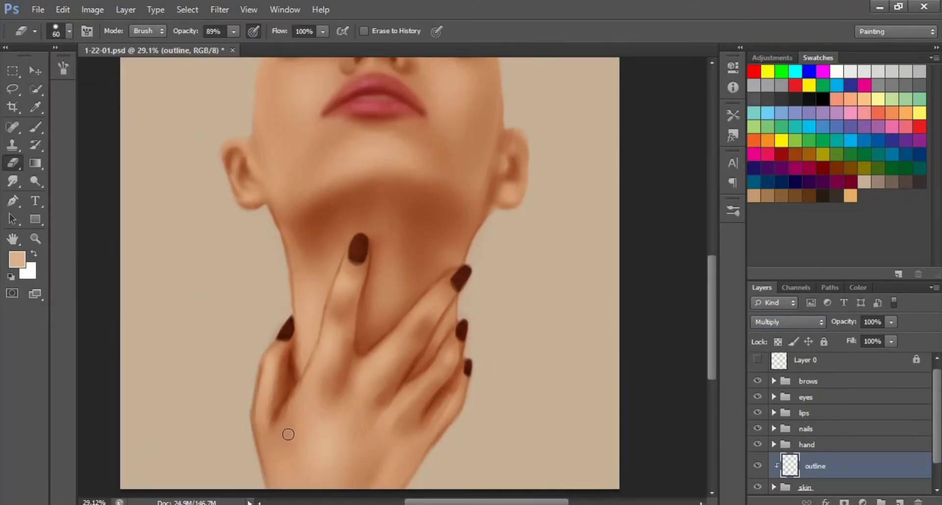
left_click_drag(294, 250, 280, 357)
key("b")
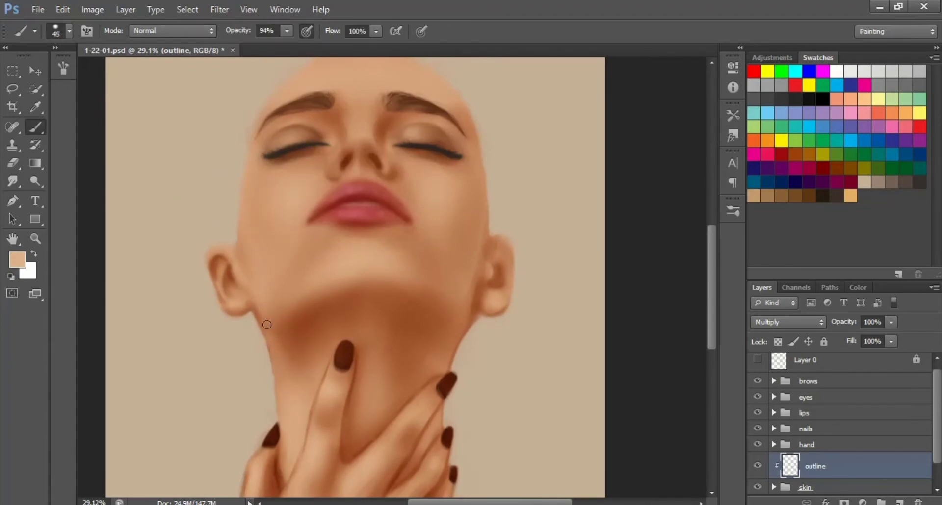
left_click(69, 30)
type("100")
key("Return")
Set the eraser size to 175 and hide Layer 0
key("e")
left_click(69, 31)
key("Return")
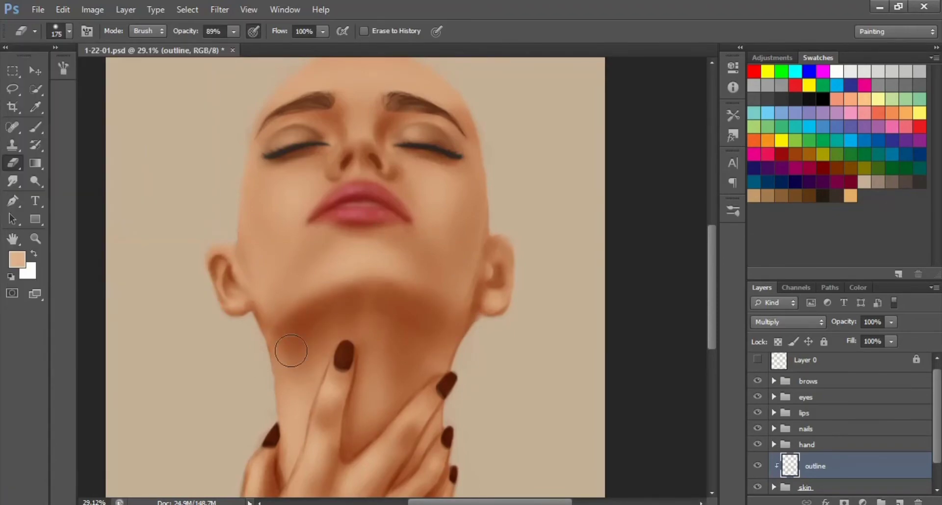
left_click(757, 362)
Select the skin layer with a 60 eraser and bring the chin and face into view
scroll(357, 311, "down", 3)
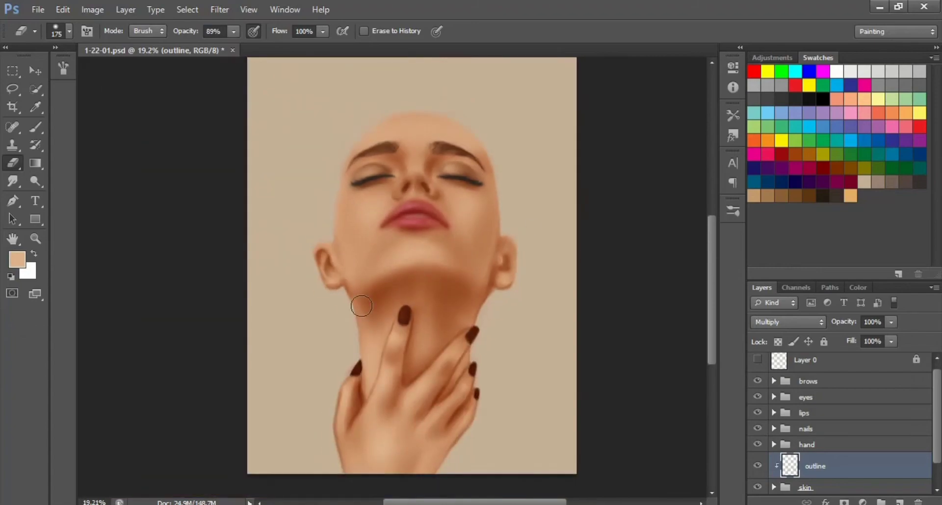
scroll(395, 389, "down", 1)
left_click(395, 389, "ctrl")
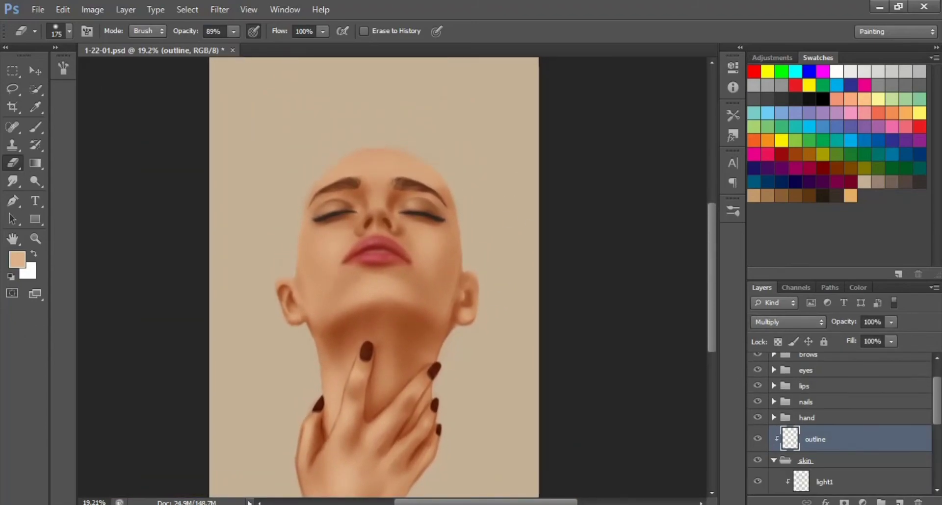
scroll(267, 177, "up", 3)
key("bracketleft")
key("bracketleft")
key("bracketleft")
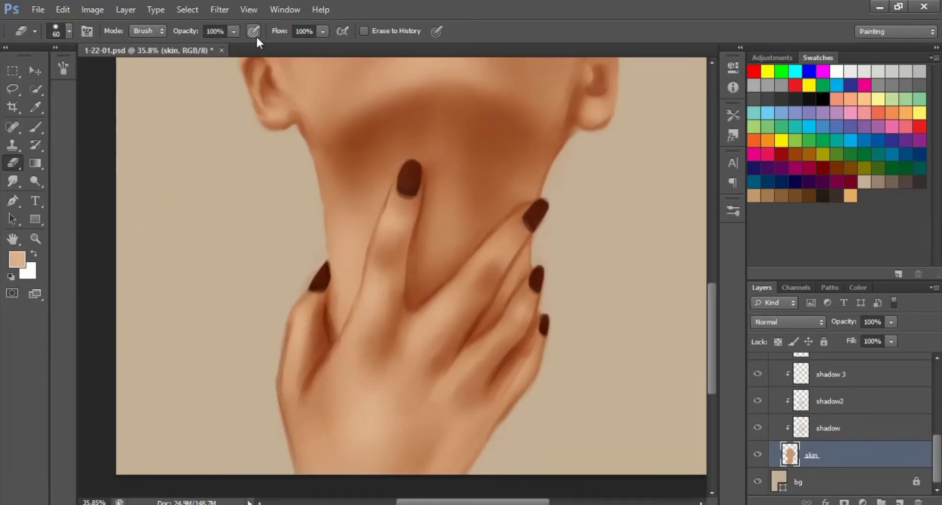
left_click_drag(262, 134, 265, 187)
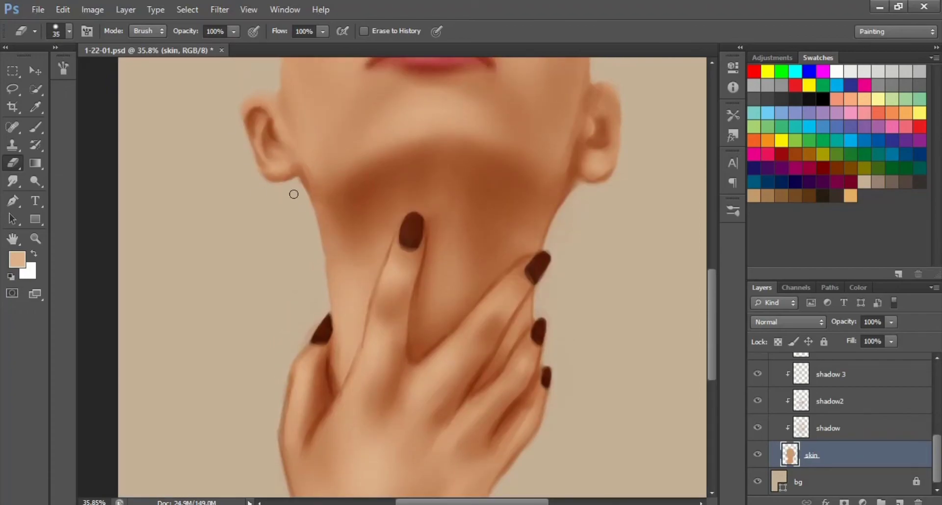
scroll(314, 315, "down", 2)
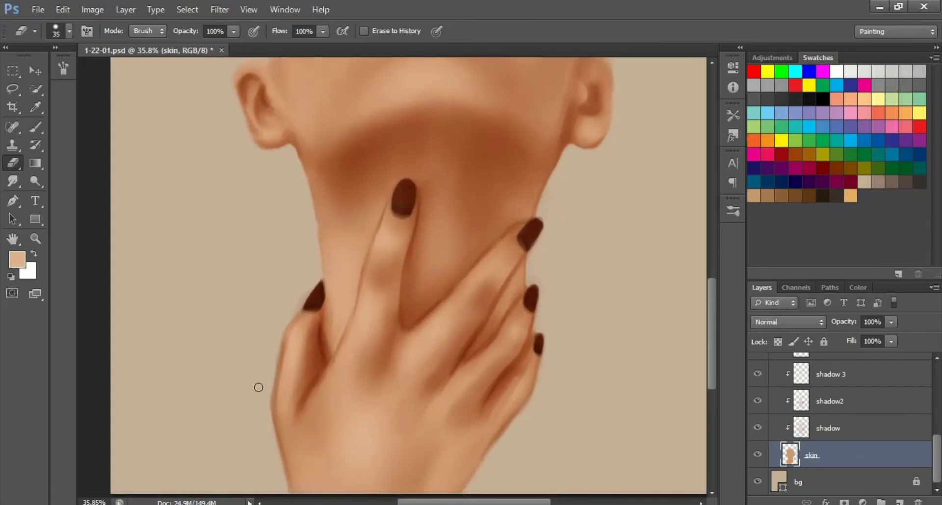
left_click_drag(490, 248, 471, 267)
Create a new layer named 'blussh' above light2 in the skin group
scroll(471, 268, "down", 1)
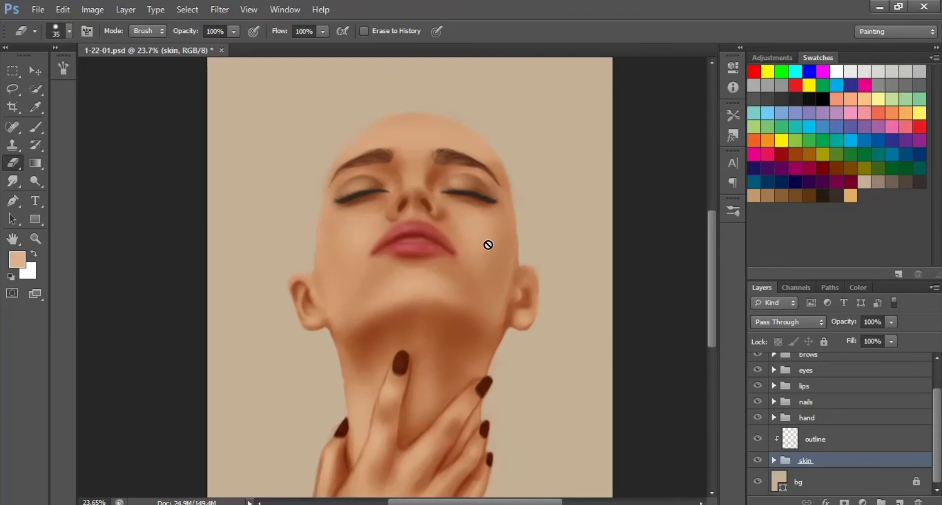
left_click(774, 460)
scroll(866, 435, "down", 2)
left_click(824, 418)
key("b")
left_click(785, 321)
left_click(69, 31)
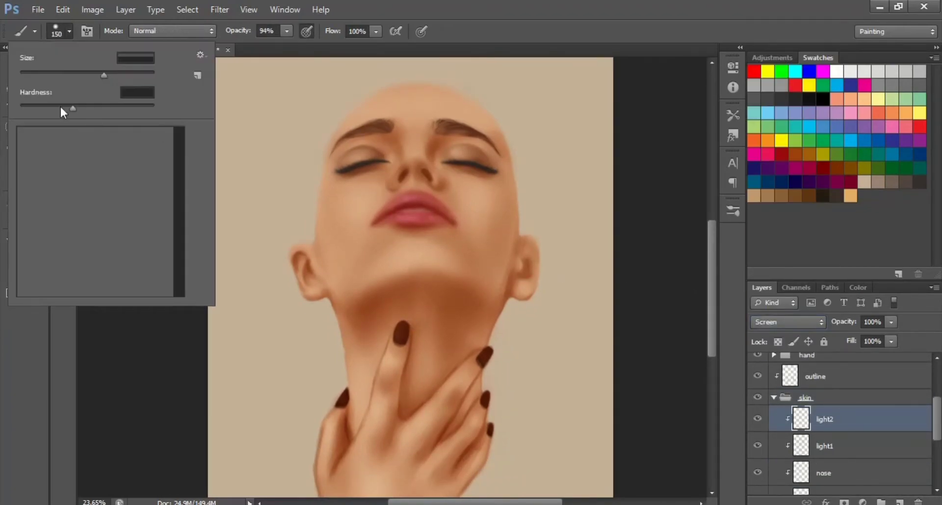
key("Escape")
key("ctrl+shift+alt+n")
double_click(824, 418)
type("blussh")
key("Return")
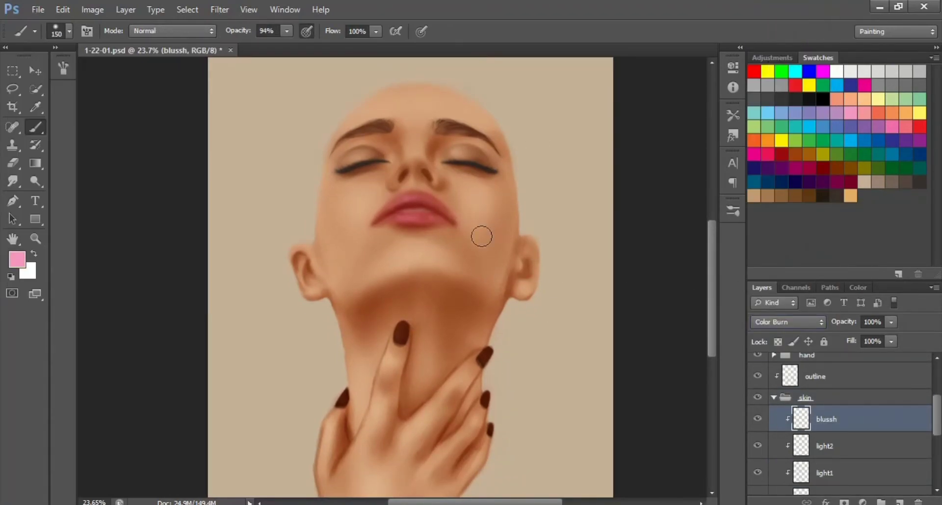
Paint pink blush across the nose bridge with a 250 brush at 34% opacity
left_click(69, 30)
key("3")
key("4")
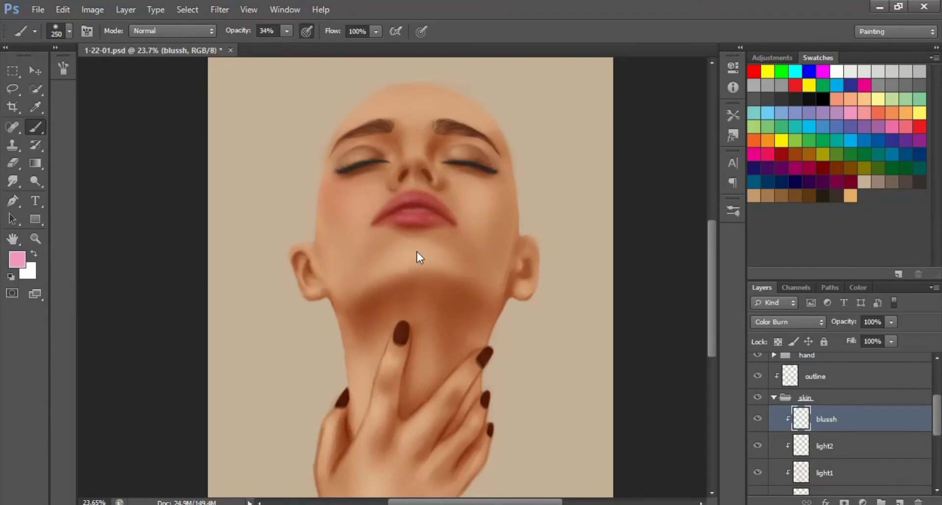
left_click_drag(427, 150, 410, 179)
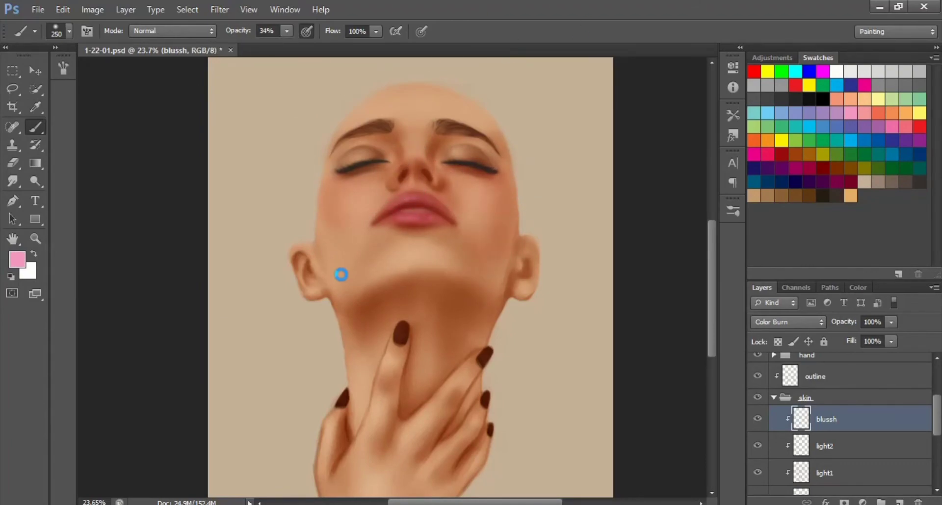
Add Layer 5 and load a peach colour with 79% opacity and a 200 brush
key("ctrl+shift+alt+n")
left_click(378, 244, "alt")
key("7")
key("9")
left_click(69, 31)
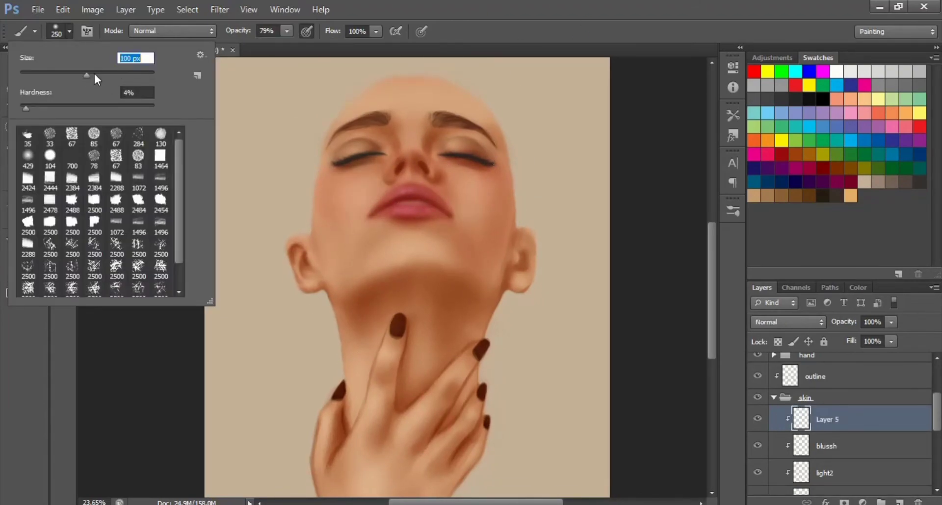
key("Escape")
left_click(69, 31)
key("Escape")
key("bracketleft")
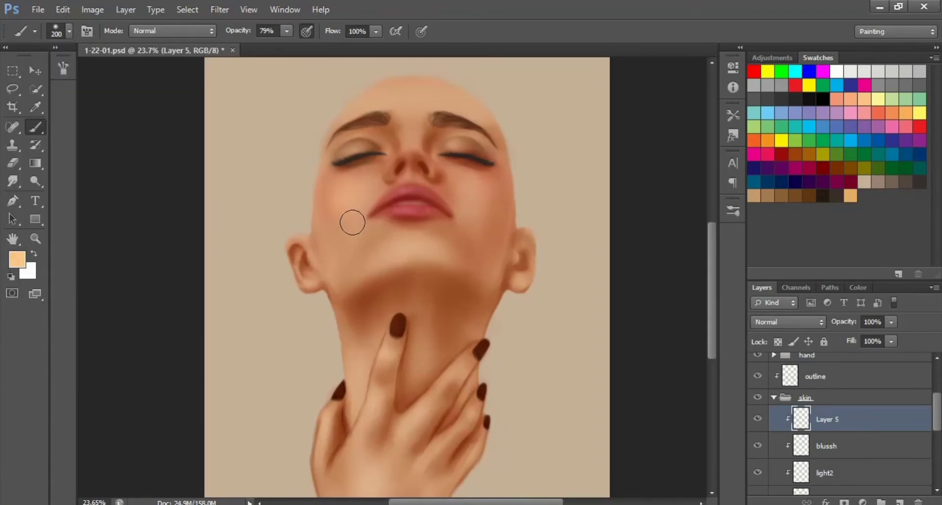
Pick a pale yellow highlight colour and set the brush size to about 70
left_click(877, 99)
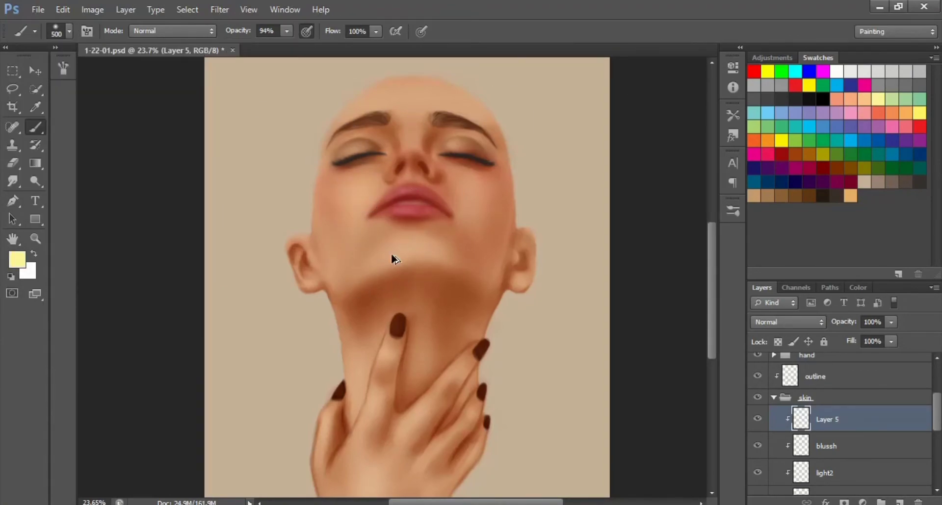
key("bracketleft")
key("bracketleft")
key("bracketleft")
scroll(426, 200, "up", 2)
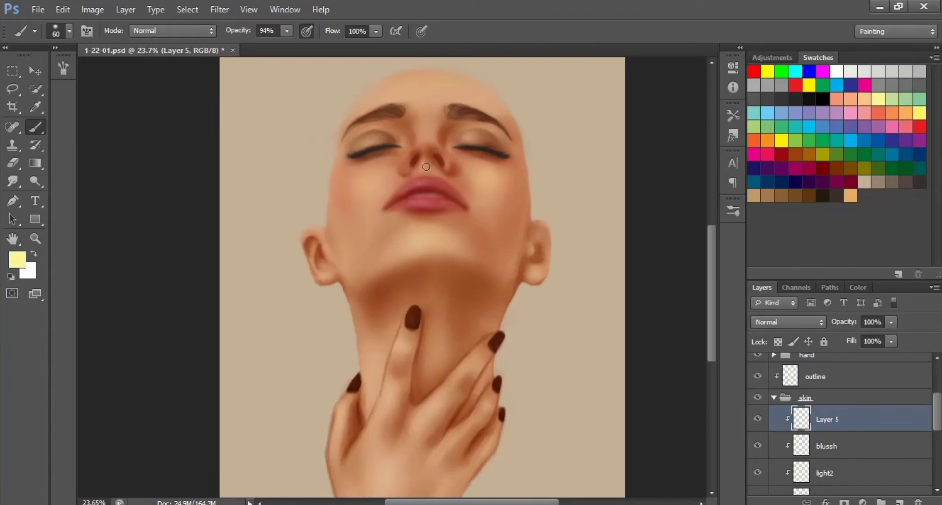
key("bracketleft")
key("bracketleft")
key("bracketleft")
scroll(457, 150, "up", 2)
key("bracketright")
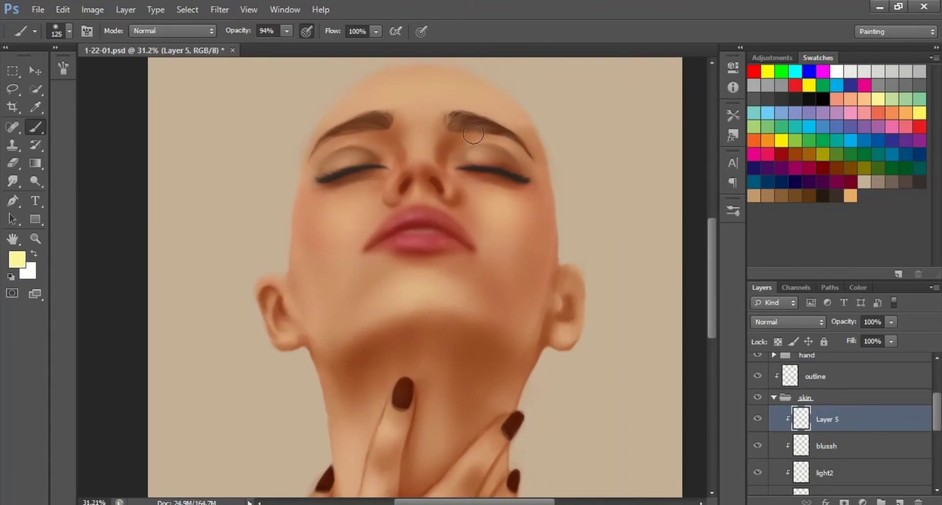
scroll(405, 264, "down", 1)
Return to the blussh layer, enlarge the brush to 300, and select shadow2
key("alt+bracketleft")
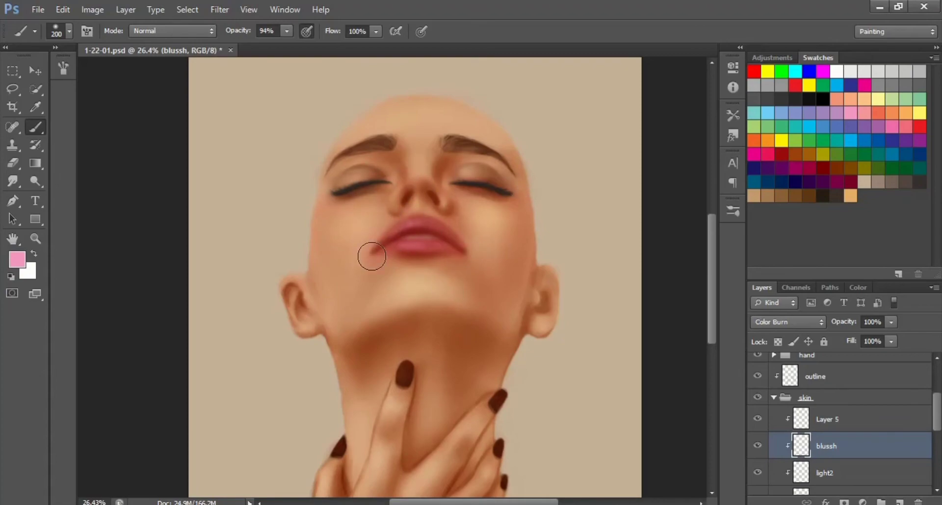
scroll(372, 256, "down", 1)
key("bracketleft")
key("bracketleft")
key("bracketleft")
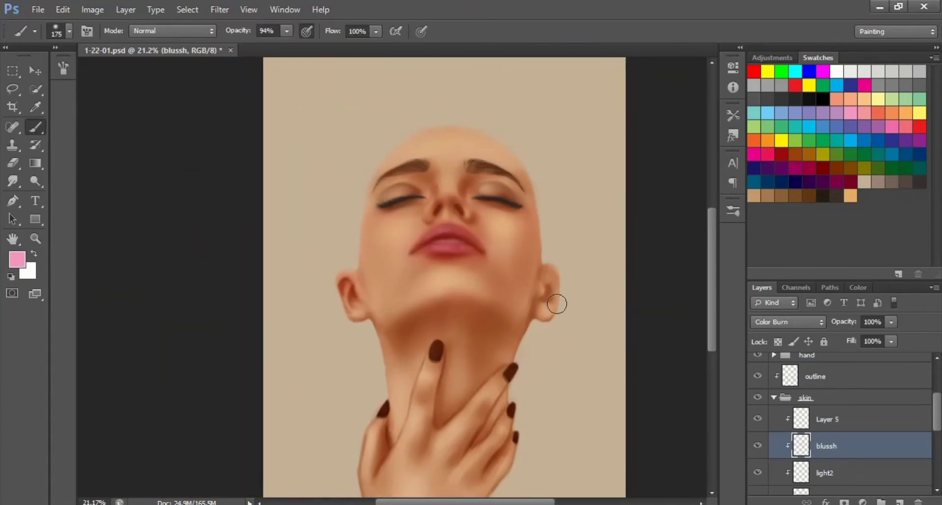
key("bracketright")
key("bracketright")
key("bracketright")
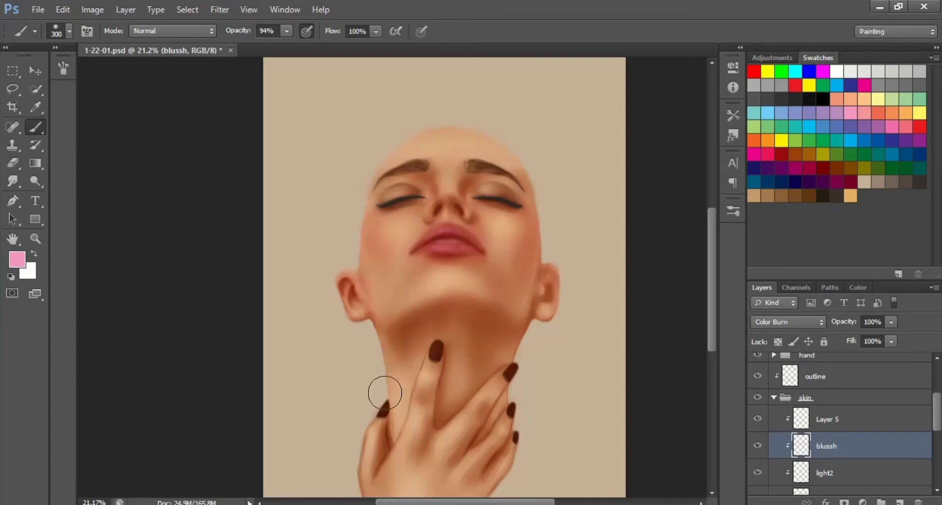
left_click(494, 171, "ctrl")
left_click(69, 30)
Set the brush to 175, add a clipped layer above shadow2, and darken the nose bridge and nostrils
type("175")
key("Return")
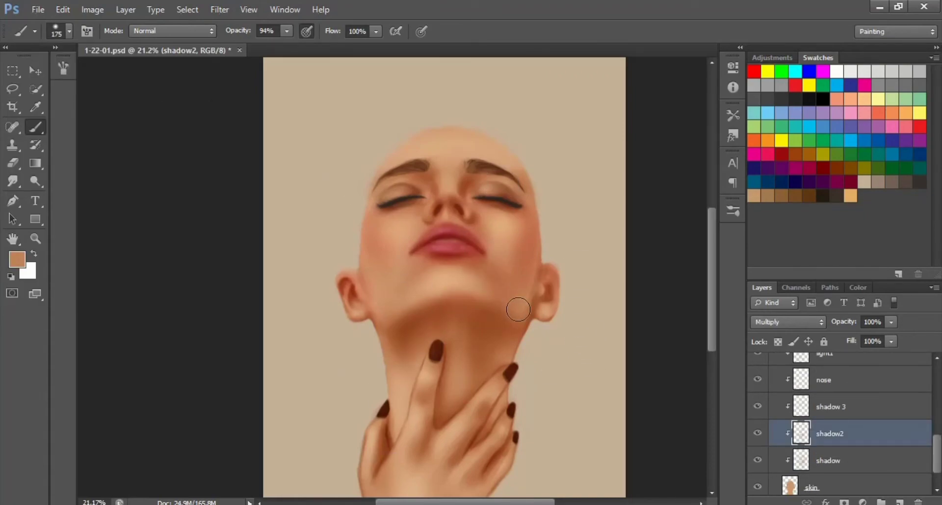
left_click(900, 501)
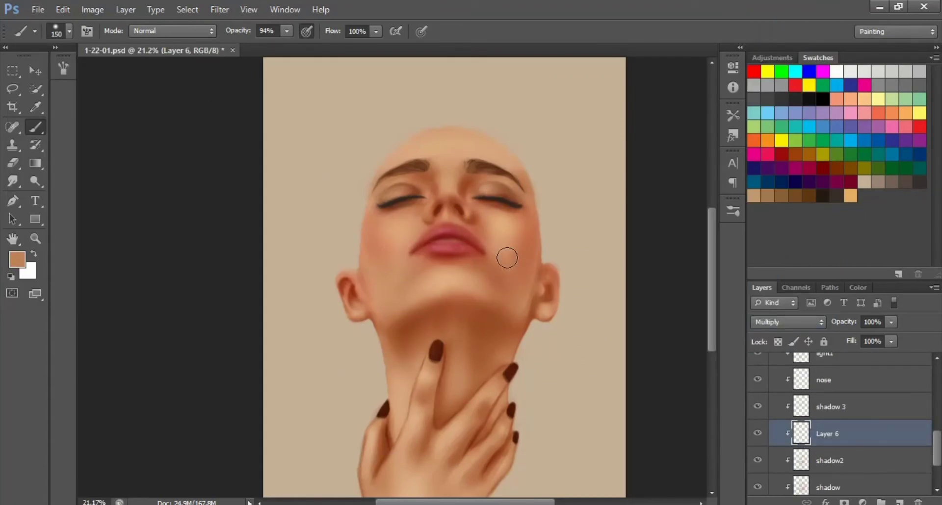
key("bracketleft")
key("bracketleft")
key("bracketleft")
scroll(439, 205, "up", 1)
scroll(464, 190, "up", 1)
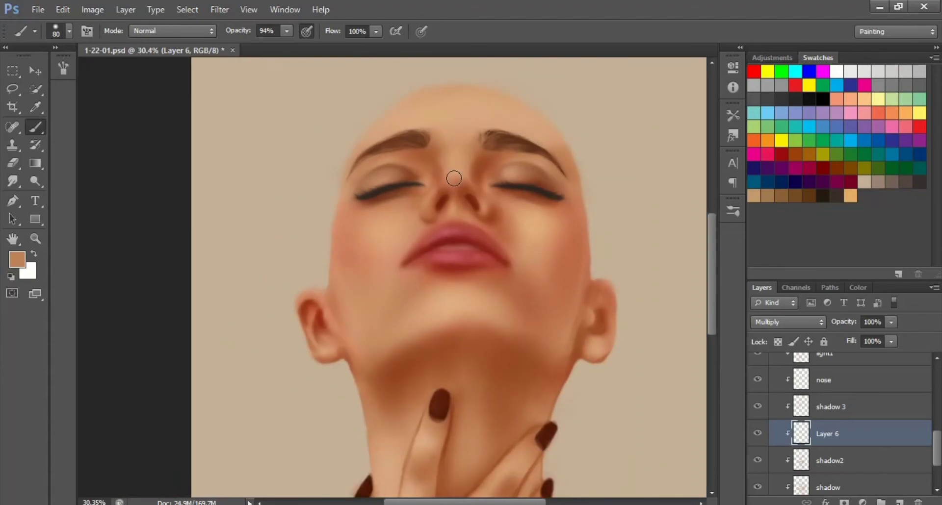
key("e")
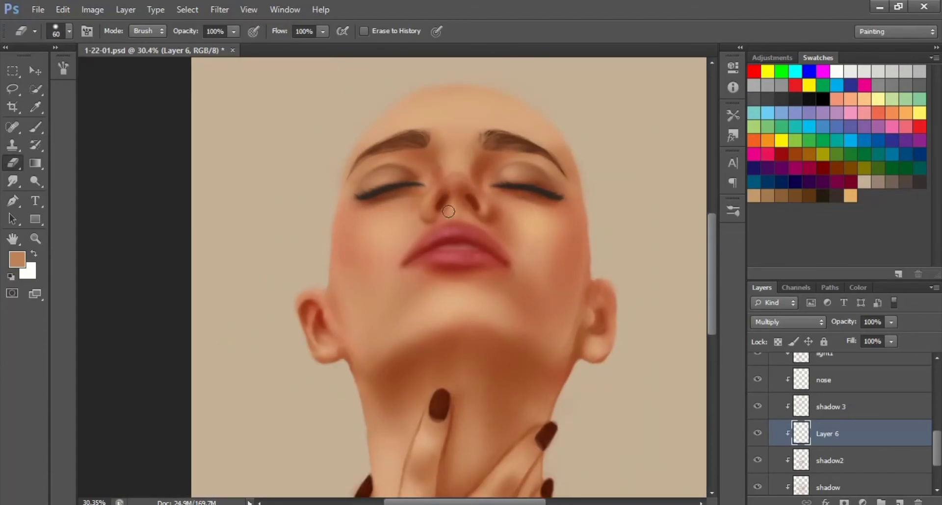
key("b")
left_click_drag(448, 193, 457, 181)
key("e")
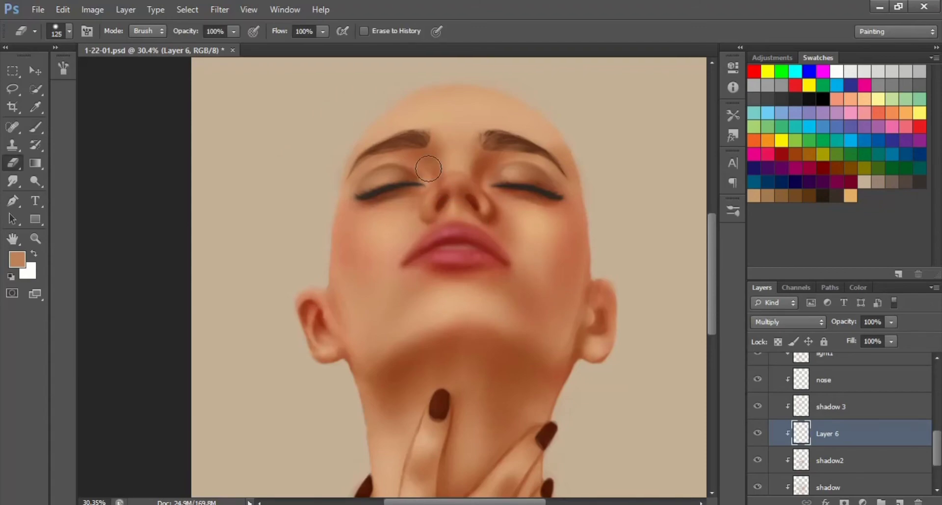
Deepen the pink blush between the index and middle fingers at 45% opacity
scroll(388, 246, "down", 1)
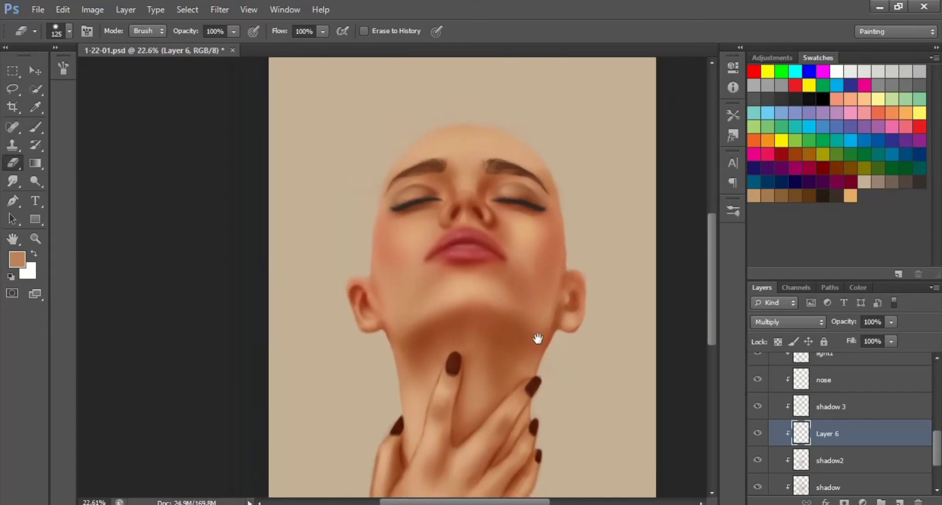
scroll(538, 336, "down", 2)
key("b")
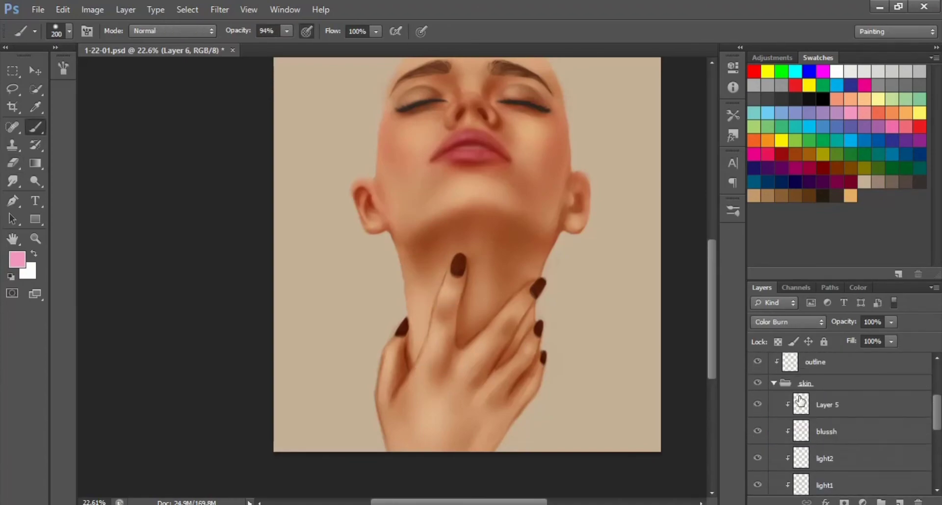
left_click_drag(286, 31, 252, 46)
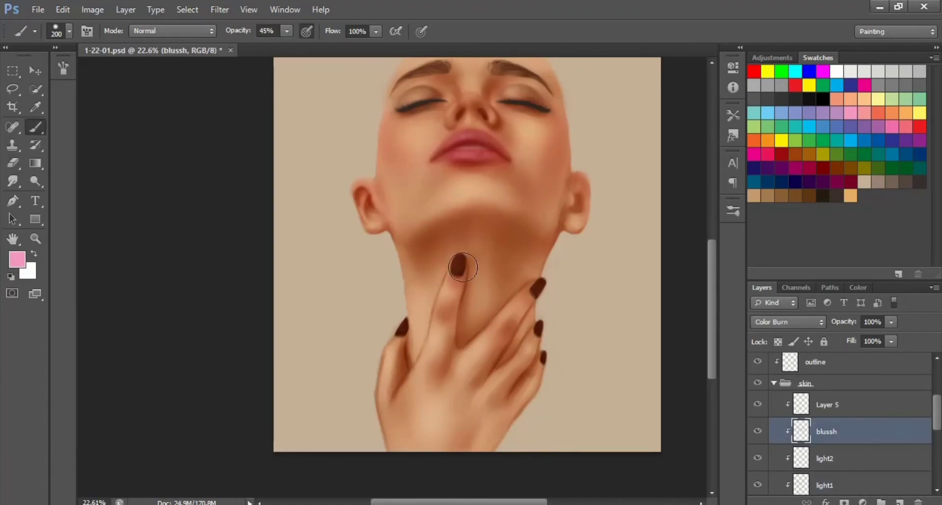
left_click_drag(525, 313, 459, 344)
key("e")
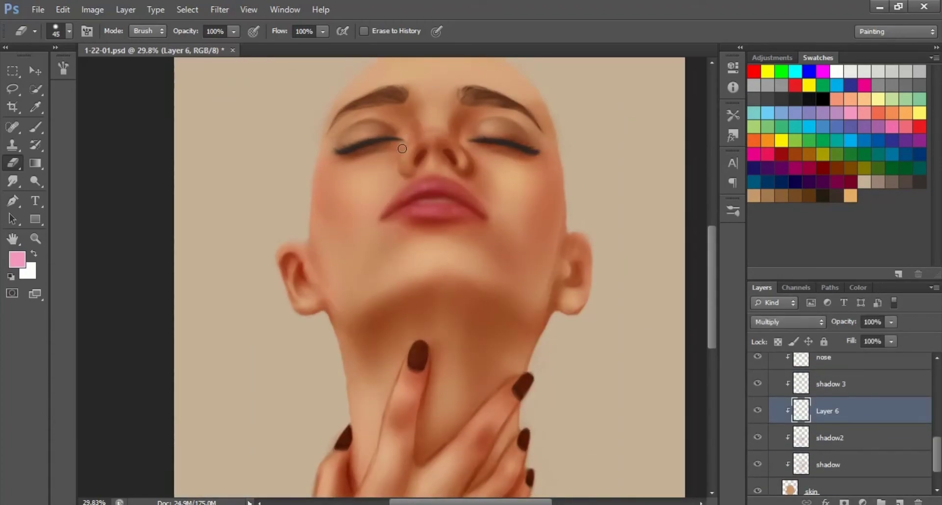
Select the skin layer group in the Layers panel
scroll(760, 431, "up", 5)
scroll(761, 437, "up", 5)
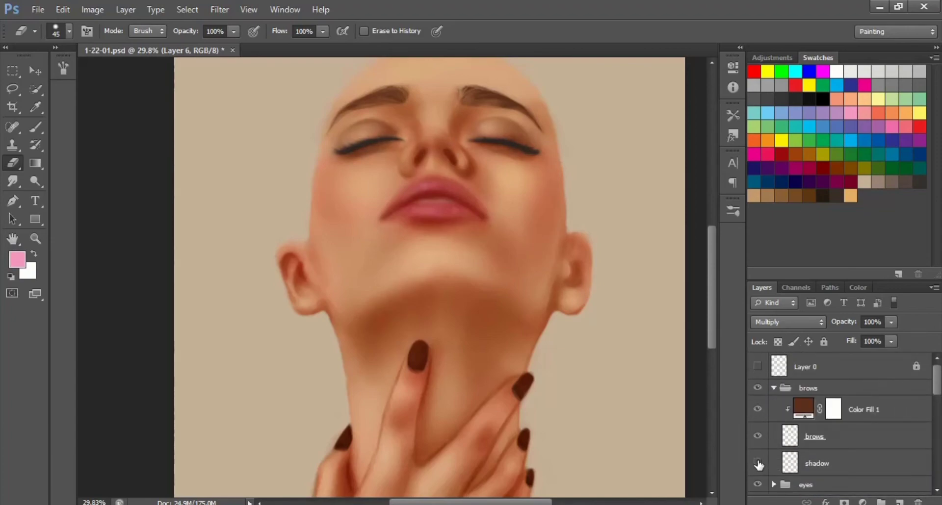
scroll(759, 446, "up", 3)
scroll(759, 450, "down", 2)
left_click(761, 447)
scroll(759, 456, "down", 2)
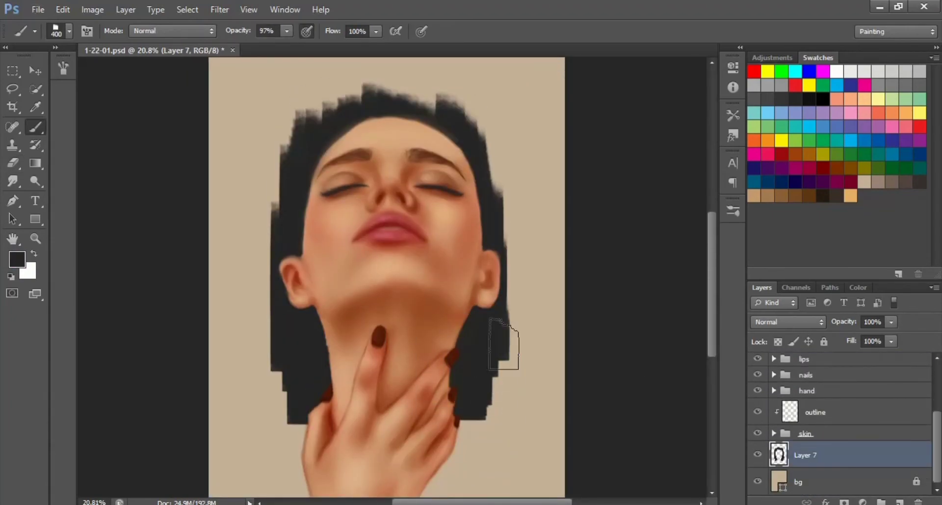
Widen the hair's right edge, erase stray hair on the left and top left, and repaint both sides
left_click_drag(510, 299, 510, 375)
key("e")
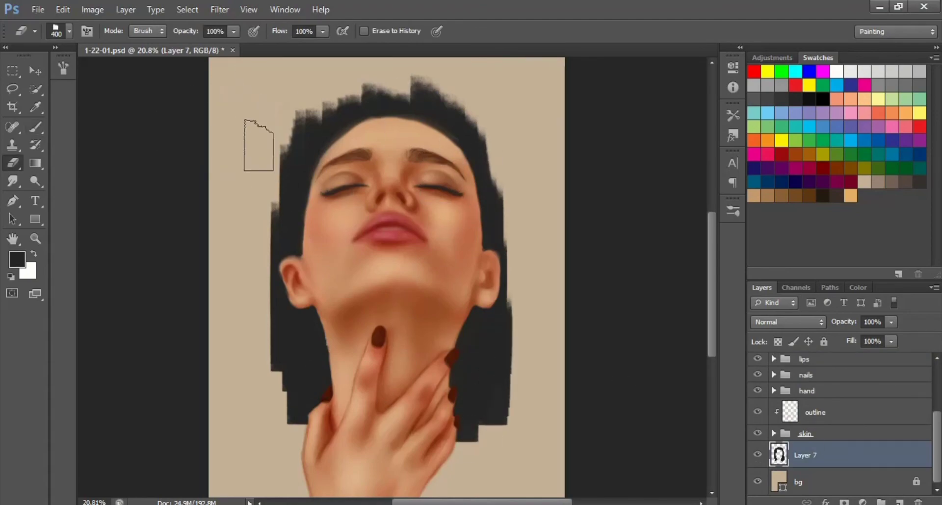
left_click_drag(267, 142, 265, 192)
scroll(265, 192, "up", 3)
left_click_drag(307, 147, 309, 201)
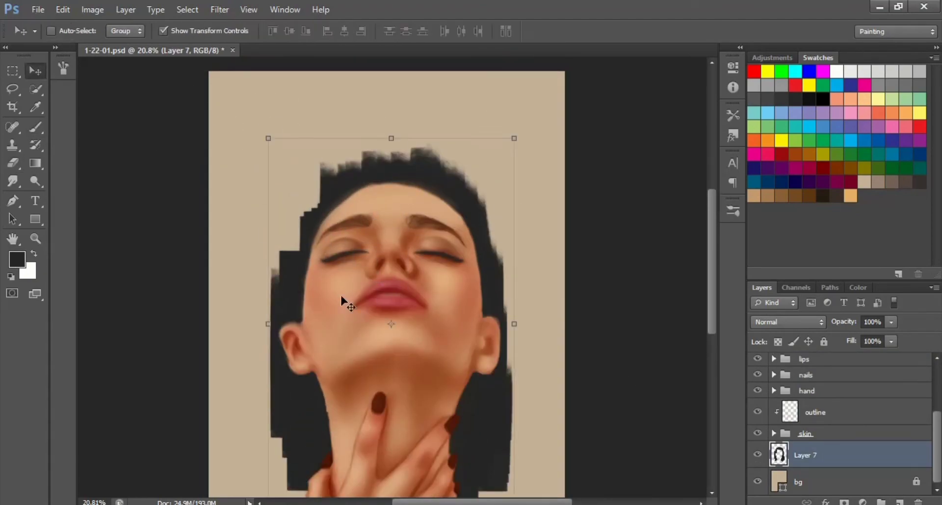
key("b")
scroll(315, 235, "down", 3)
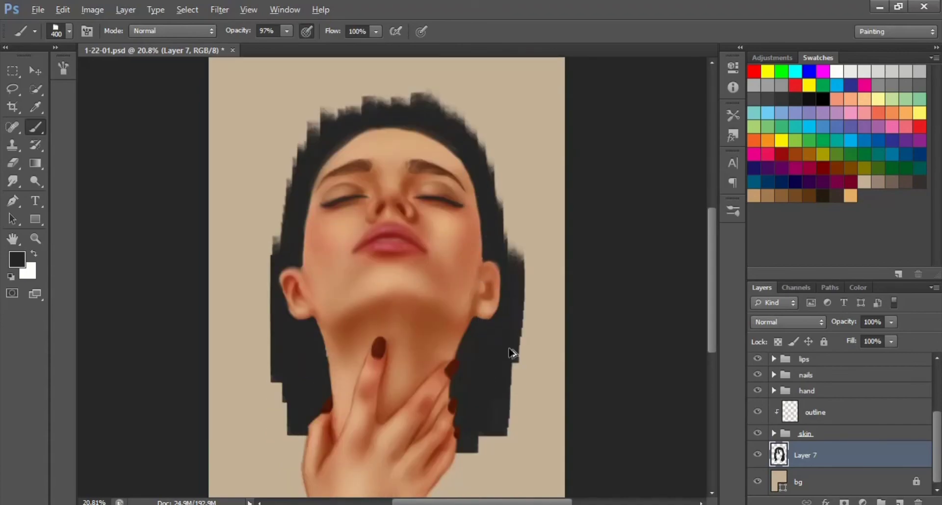
left_click_drag(514, 231, 514, 375)
left_click_drag(267, 260, 267, 365)
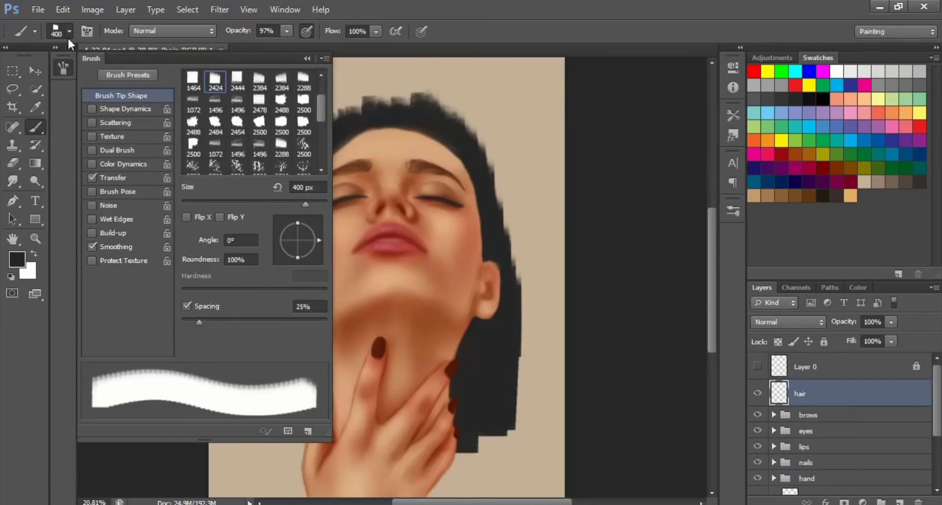
With a 150 brush at 57% opacity, paint dark hair down both sides of the face
left_click(70, 31)
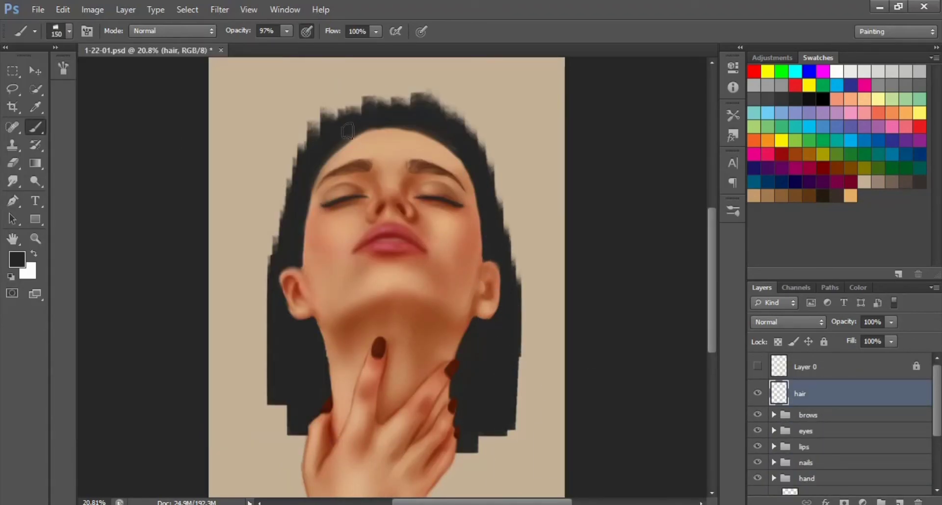
left_click(300, 108)
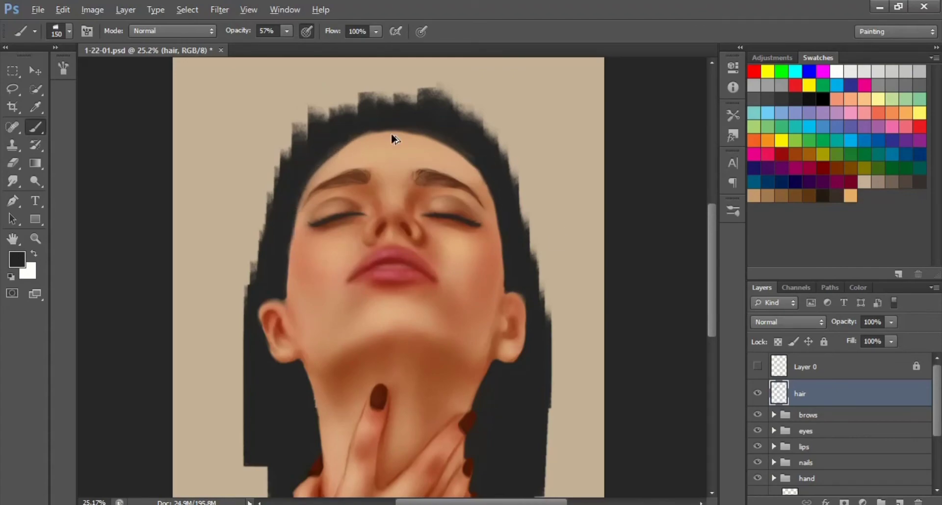
left_click_drag(497, 190, 500, 254)
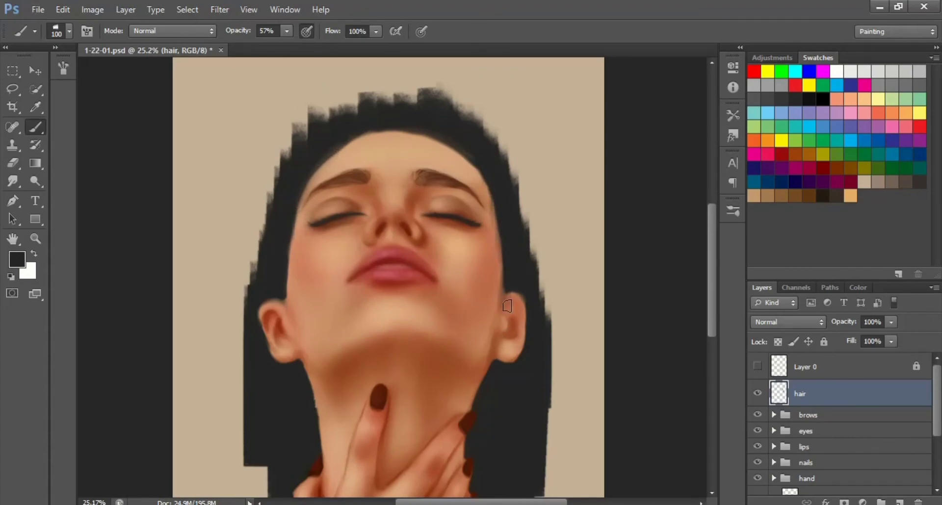
left_click_drag(288, 221, 290, 322)
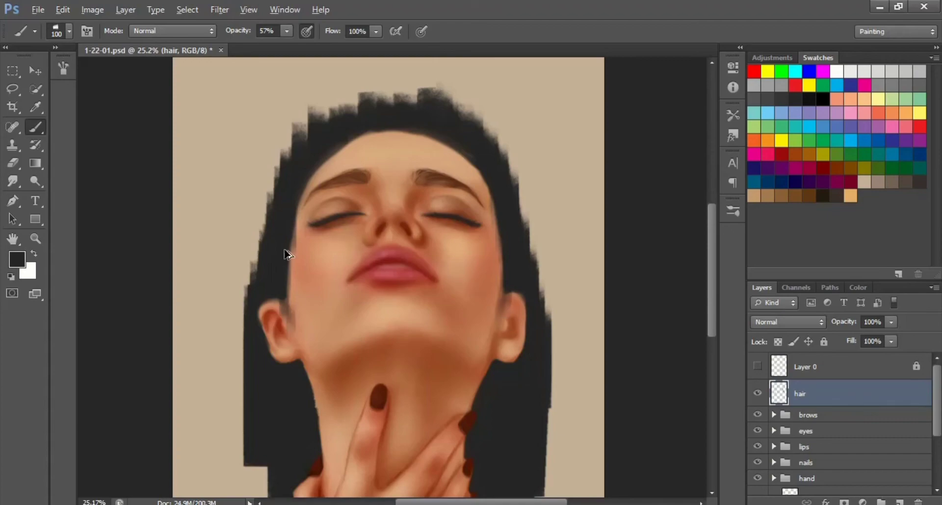
Smudge and erase the hair edges, then soften the left edge with beige on Layer 8
key("r")
key("e")
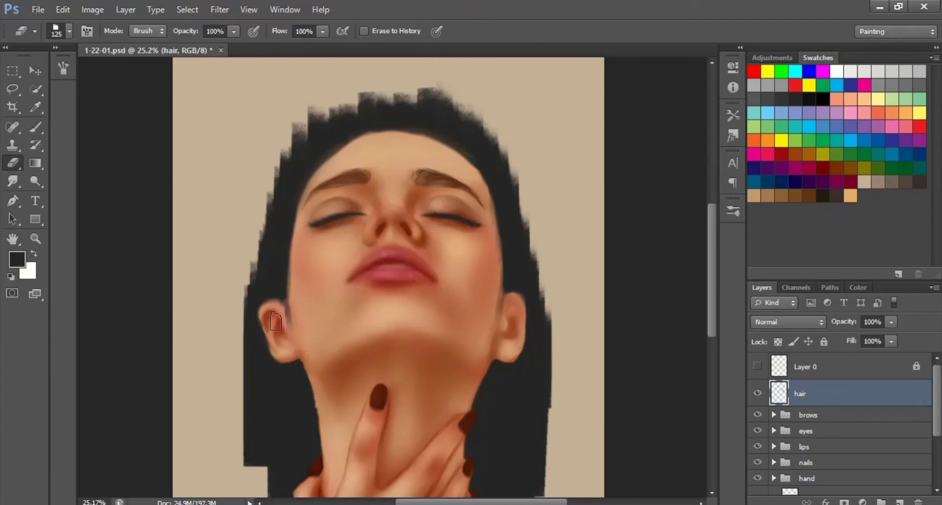
scroll(384, 189, "down", 1)
key("b")
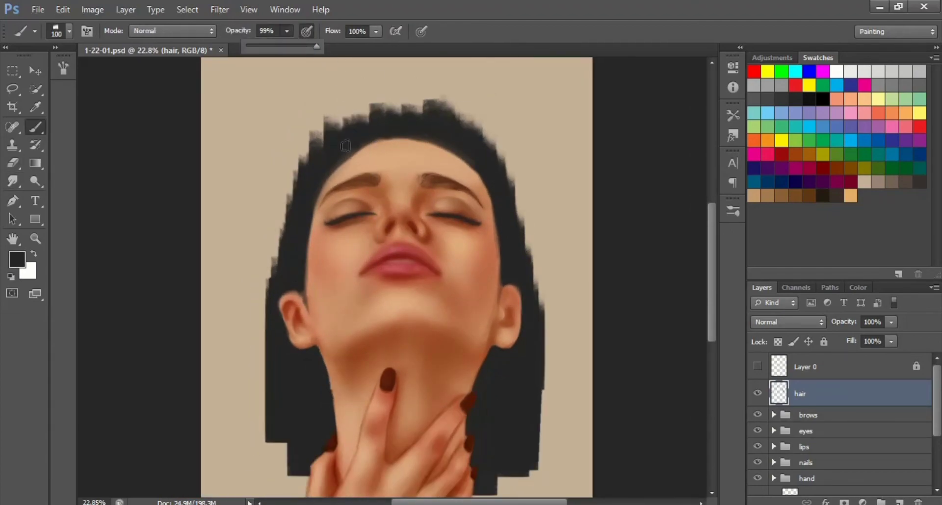
scroll(314, 193, "down", 2)
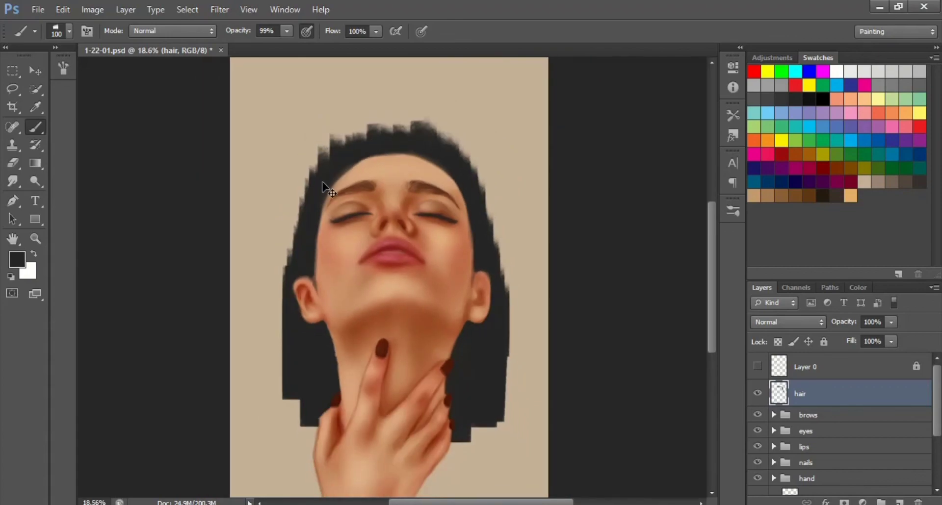
scroll(906, 452, "down", 3)
left_click(906, 454)
left_click_drag(294, 385, 314, 424)
Blend the right hair edge with beige, then paint grey strokes on a new layer behind the hair
left_click_drag(500, 411, 456, 439)
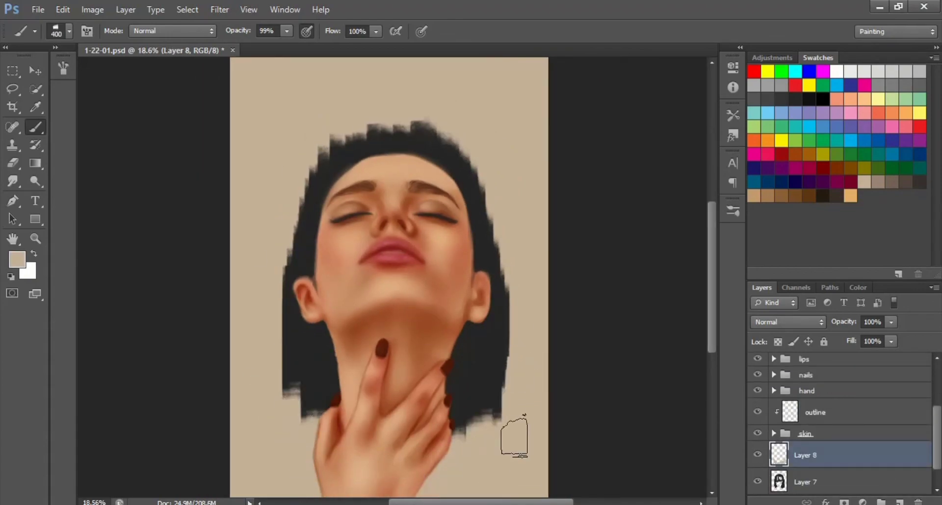
left_click_drag(501, 375, 511, 431)
left_click(880, 494)
scroll(260, 143, "down", 1)
key("bracketright")
key("bracketright")
left_click_drag(285, 181, 284, 397)
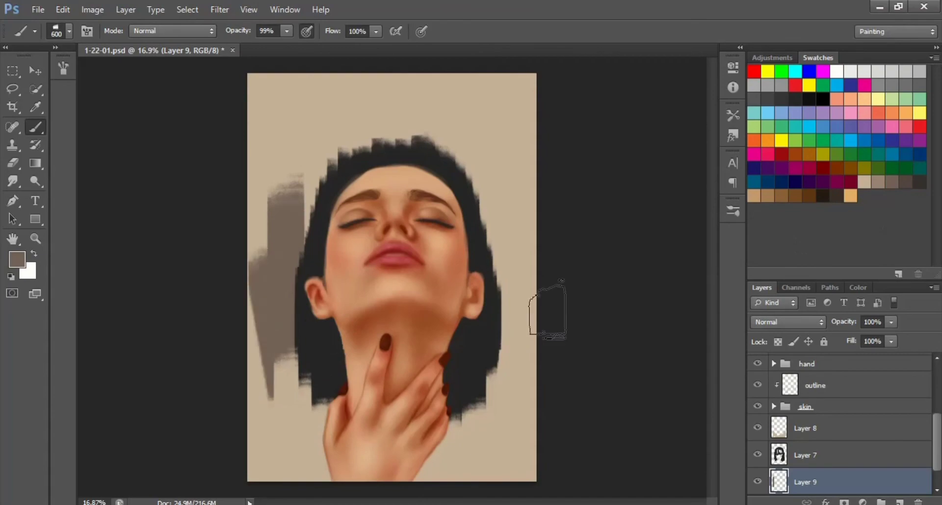
left_click_drag(490, 196, 520, 295)
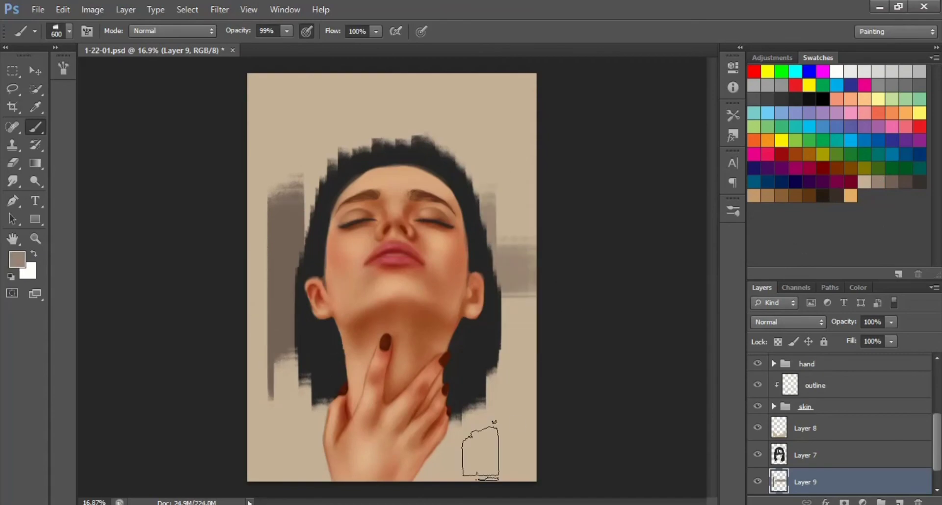
Pick a darker brown-grey, hide Layer 8, and set a 500 eraser on the Layer 7 hair
left_click(492, 389, "alt")
scroll(476, 447, "up", 1)
scroll(834, 466, "down", 1)
left_click(757, 402)
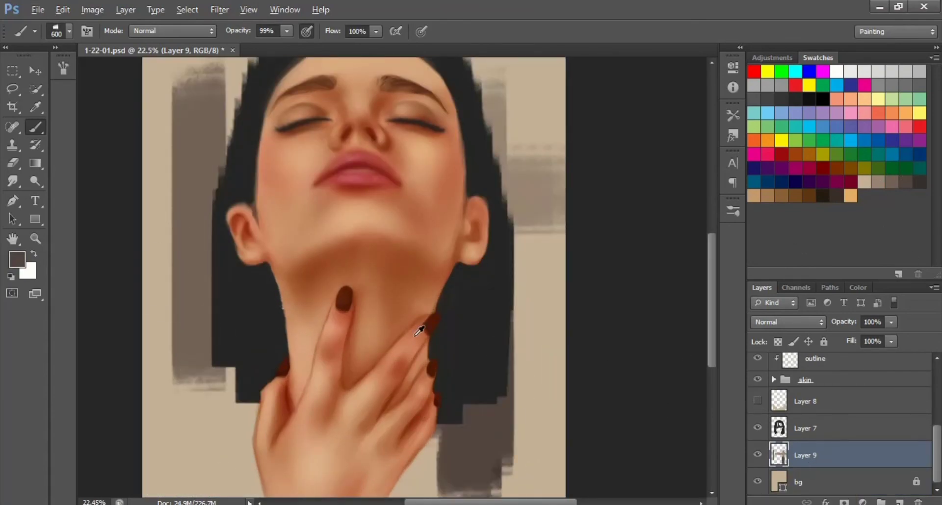
left_click(815, 428)
key("e")
scroll(253, 369, "down", 1)
left_click(69, 31)
left_click(94, 171)
key("Return")
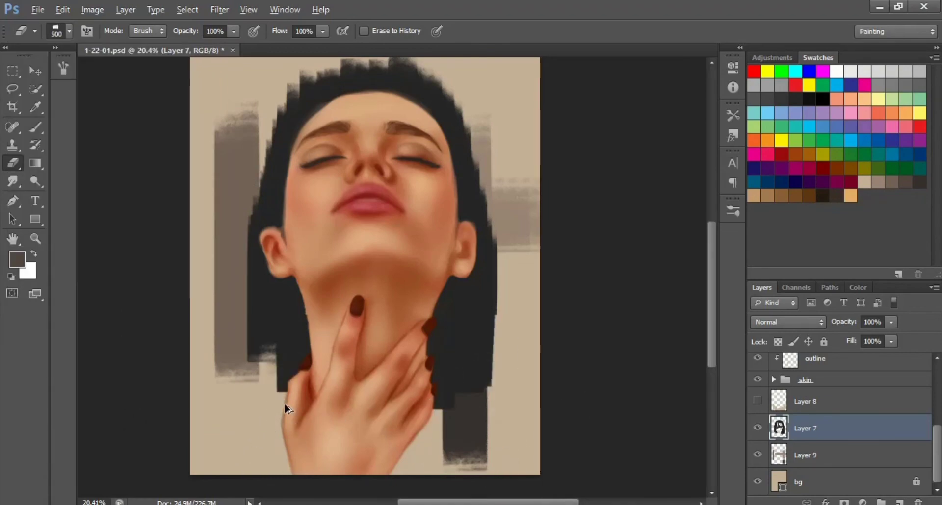
Add more grey background strokes on the right side on Layer 9
left_click(814, 455)
key("b")
scroll(498, 452, "down", 1)
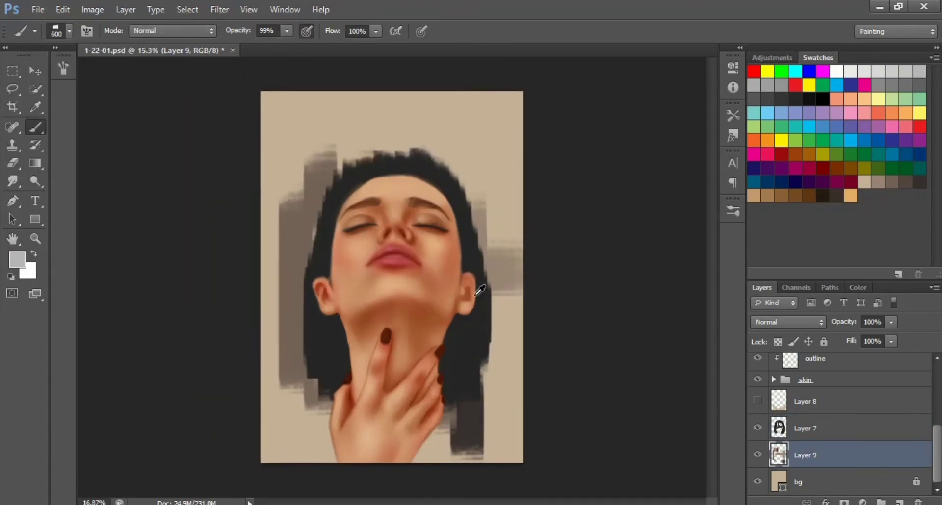
left_click_drag(513, 210, 510, 287)
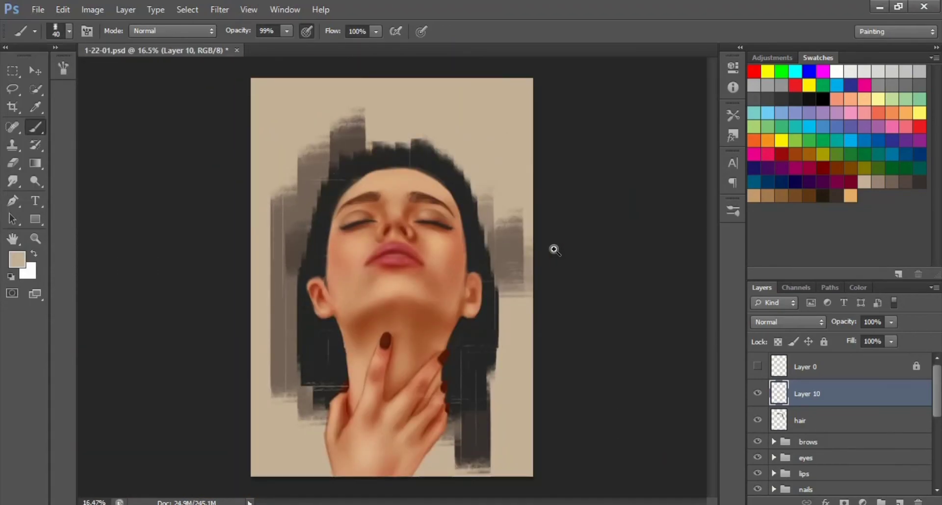
Save the painting and choose a new small hard brush preset
key("ctrl+s")
scroll(329, 294, "up", 3, "alt")
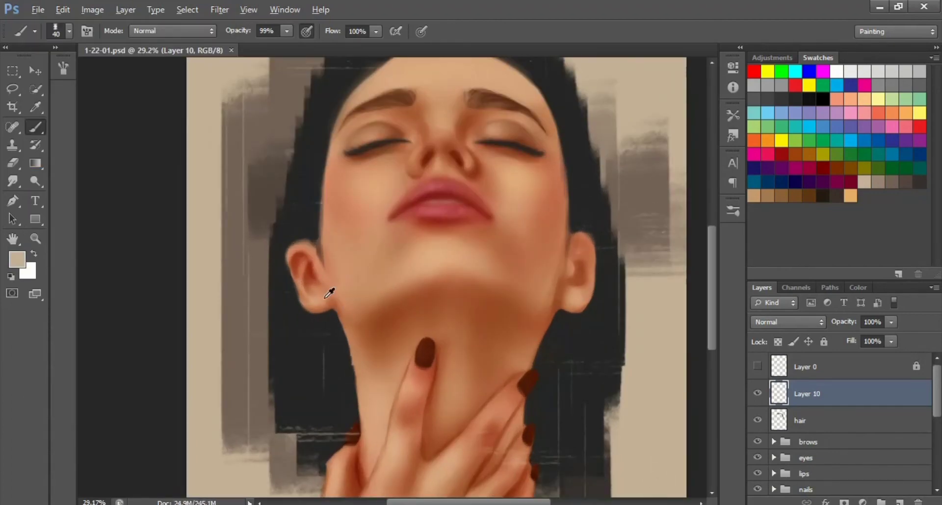
right_click(200, 362)
double_click(28, 235)
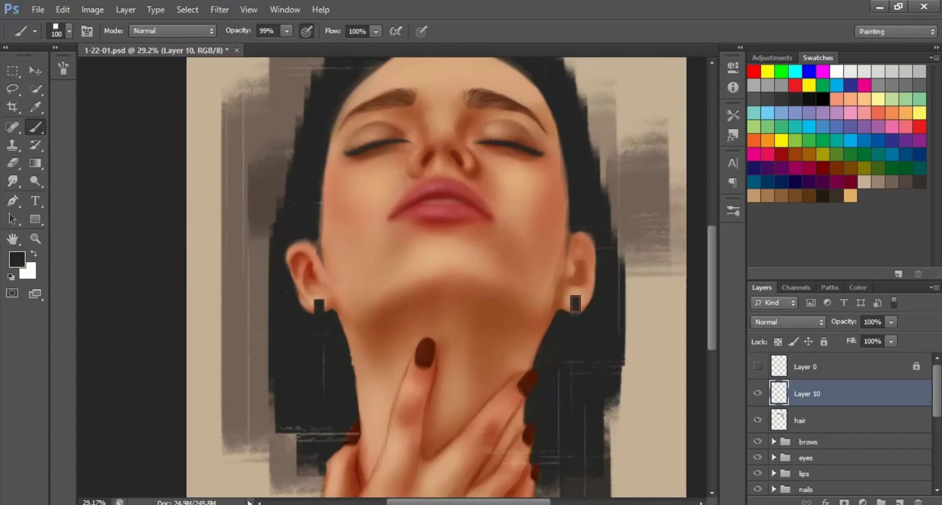
scroll(403, 342, "down", 1)
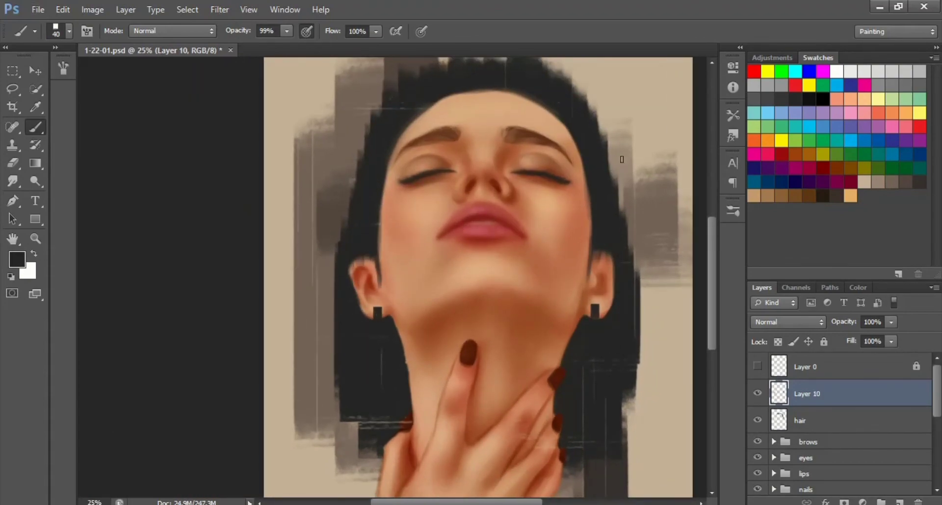
scroll(598, 271, "down", 1)
Dab three dark dots onto the hand
left_click(69, 31)
left_click(423, 440)
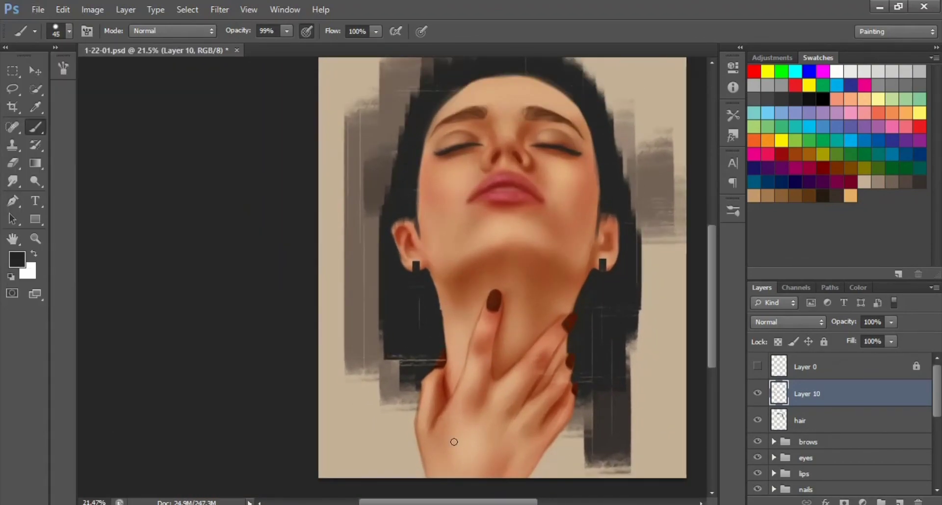
scroll(353, 449, "up", 1)
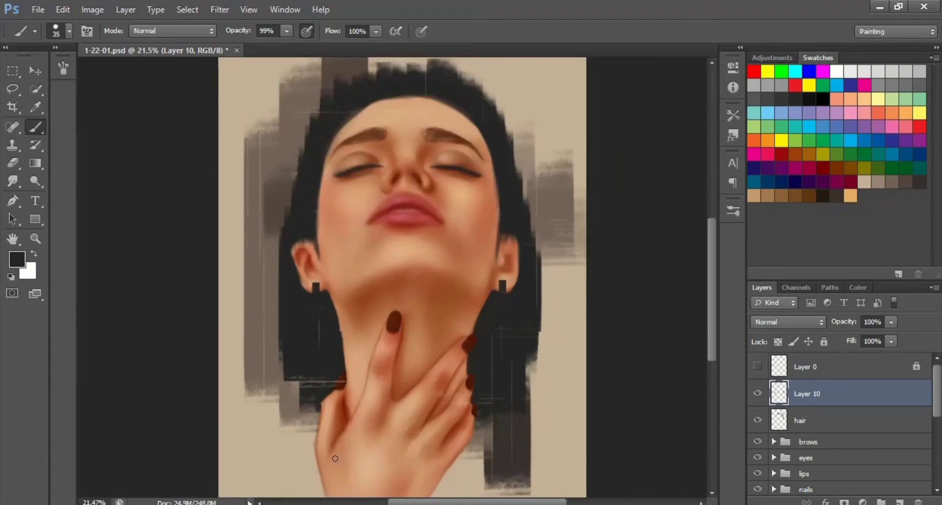
left_click(337, 459)
scroll(357, 395, "down", 2)
scroll(329, 419, "down", 2)
scroll(393, 168, "up", 3)
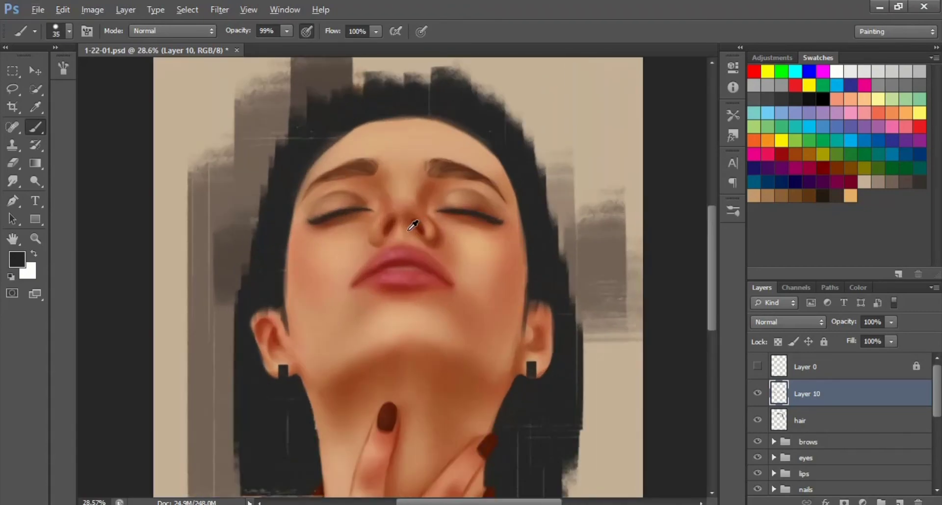
scroll(570, 314, "down", 3)
key("v")
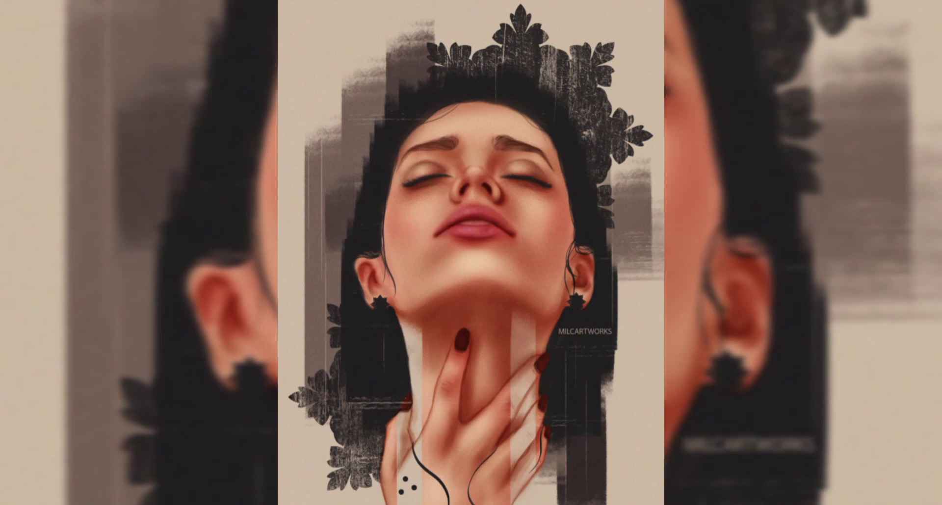